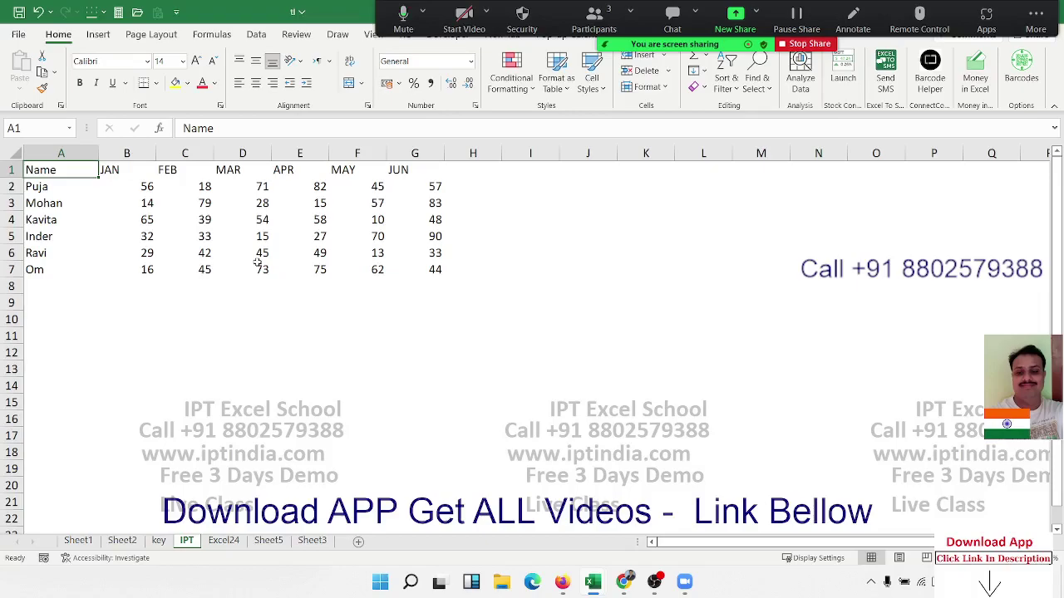
# Step: Insert a clustered column chart from the data table A1:G7
pyautogui.click(147, 254)
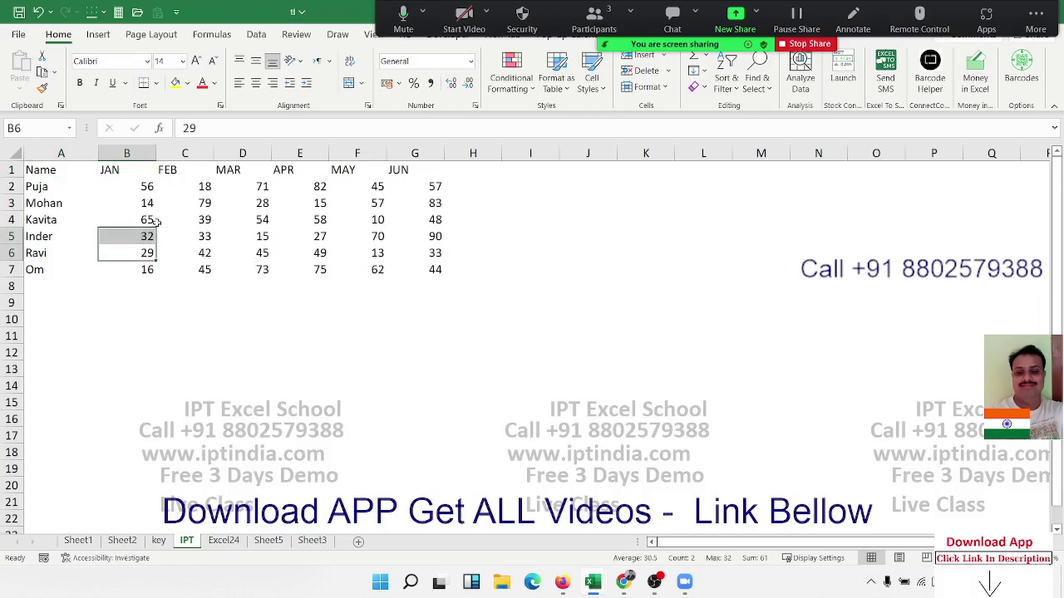
pyautogui.hotkey('ctrl', 'Home')
pyautogui.hotkey('ctrl', 'shift', 'Right')
pyautogui.hotkey('ctrl', 'shift', 'Down')
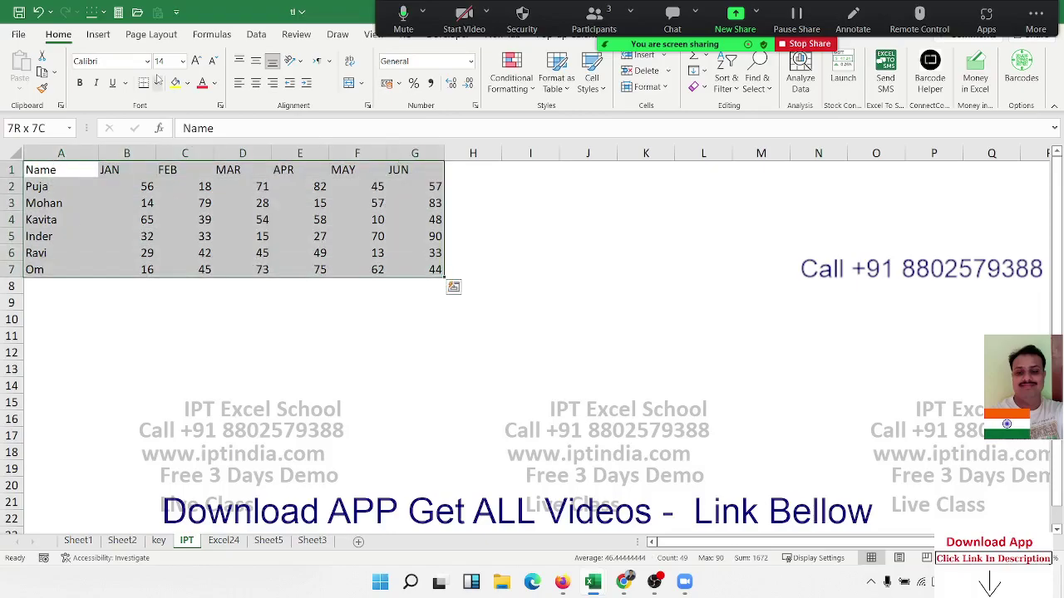
pyautogui.click(98, 34)
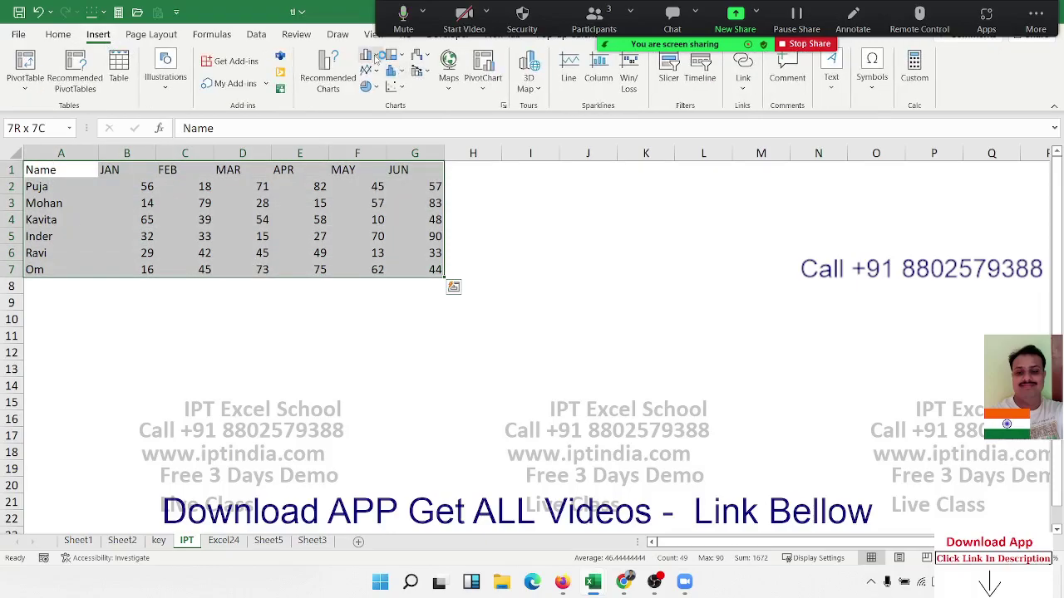
pyautogui.click(367, 55)
pyautogui.click(373, 98)
# Step: Move and slightly enlarge the chart so it sits just right of the table
pyautogui.moveTo(470, 270); pyautogui.dragTo(604, 200)
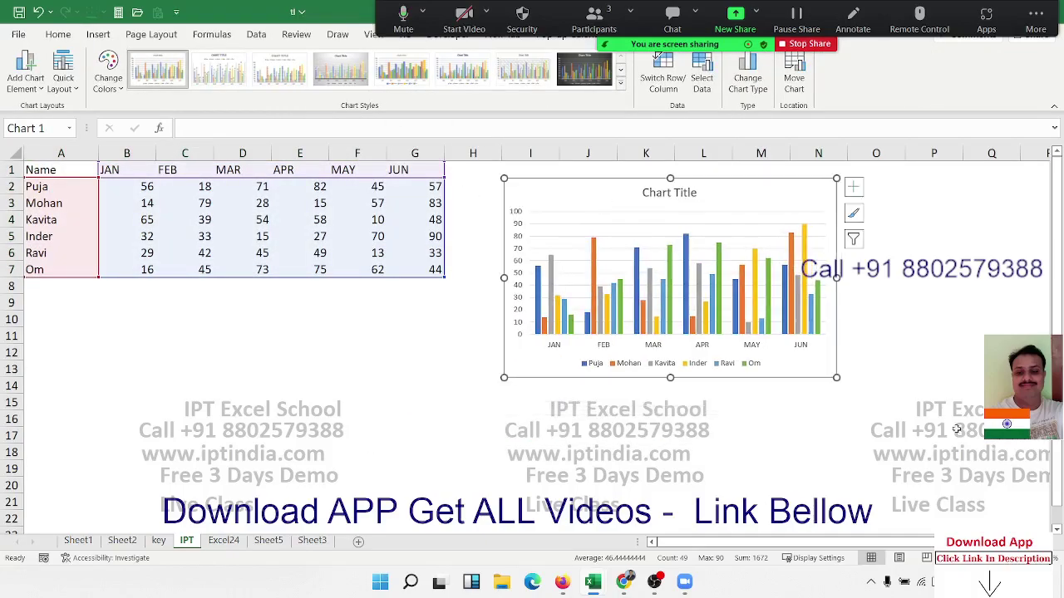
pyautogui.moveTo(837, 378); pyautogui.dragTo(876, 391)
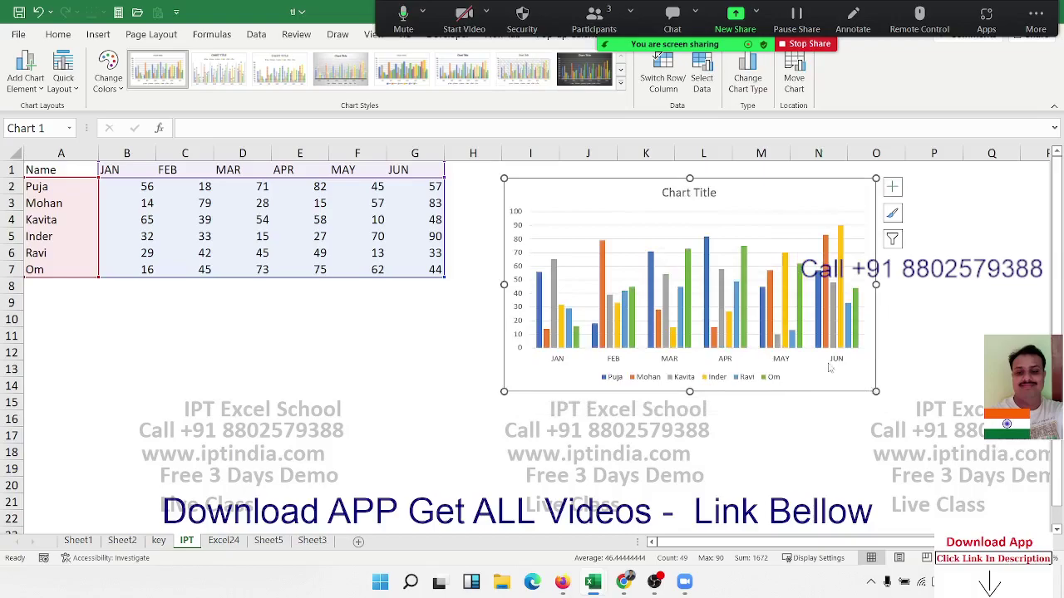
pyautogui.moveTo(514, 188); pyautogui.dragTo(463, 177)
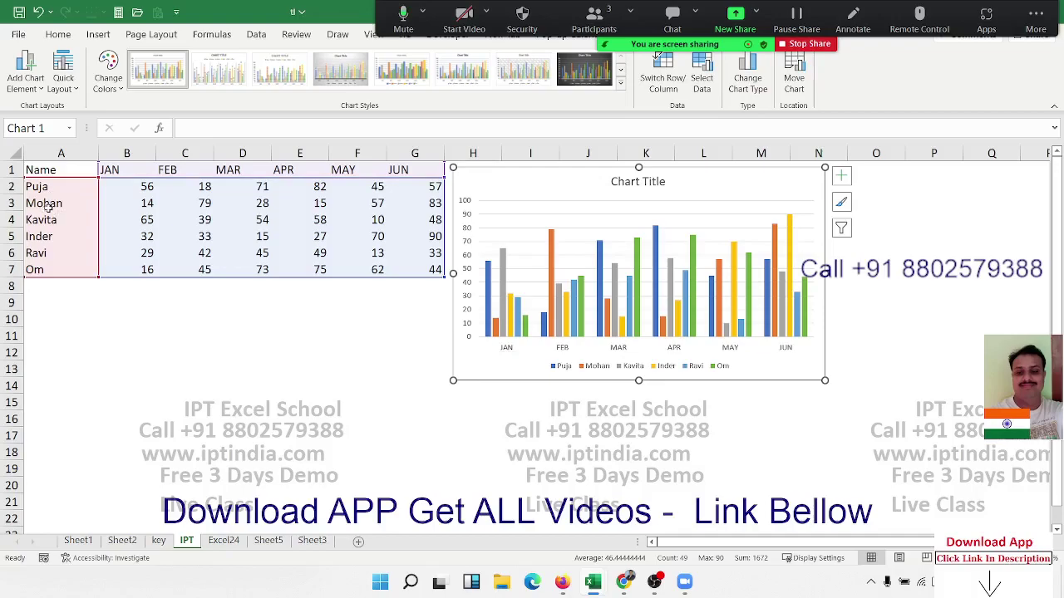
# Step: Select Puja's row A2:G2, then select the all-people chart again
pyautogui.moveTo(523, 318)
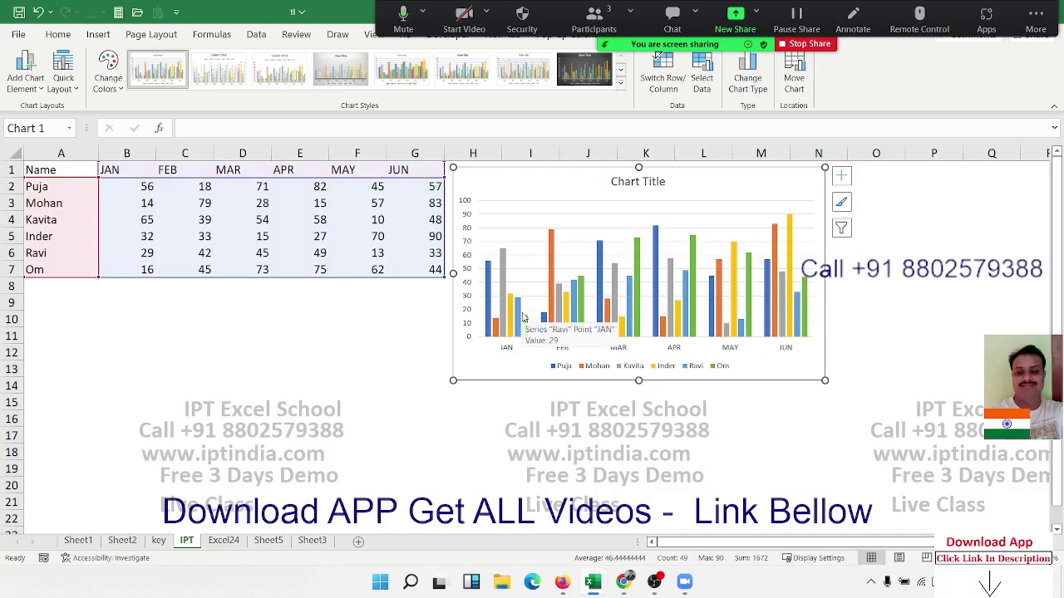
pyautogui.click(74, 189)
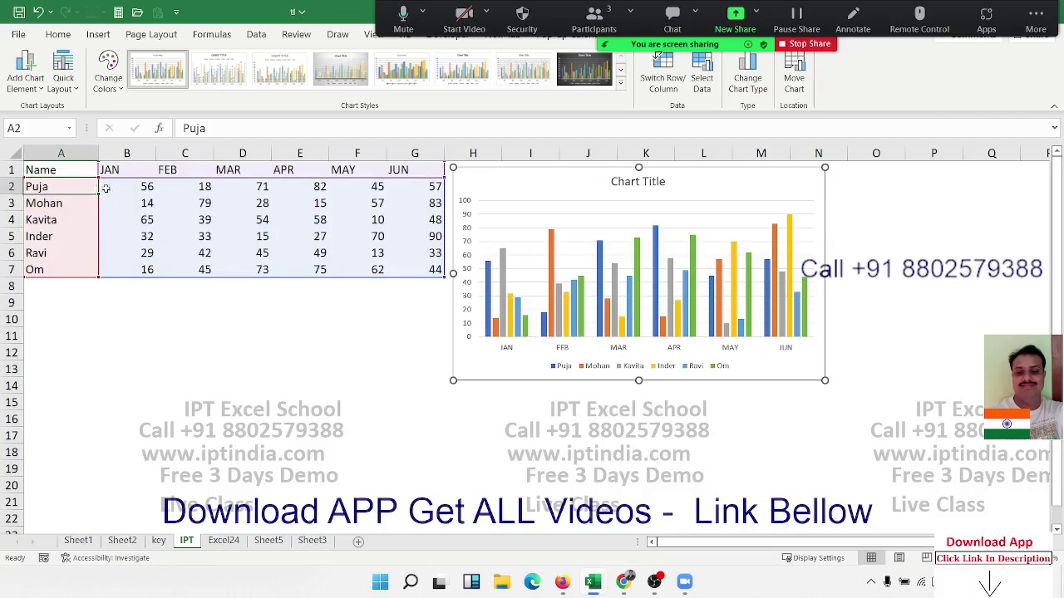
pyautogui.moveTo(96, 189); pyautogui.dragTo(433, 188)
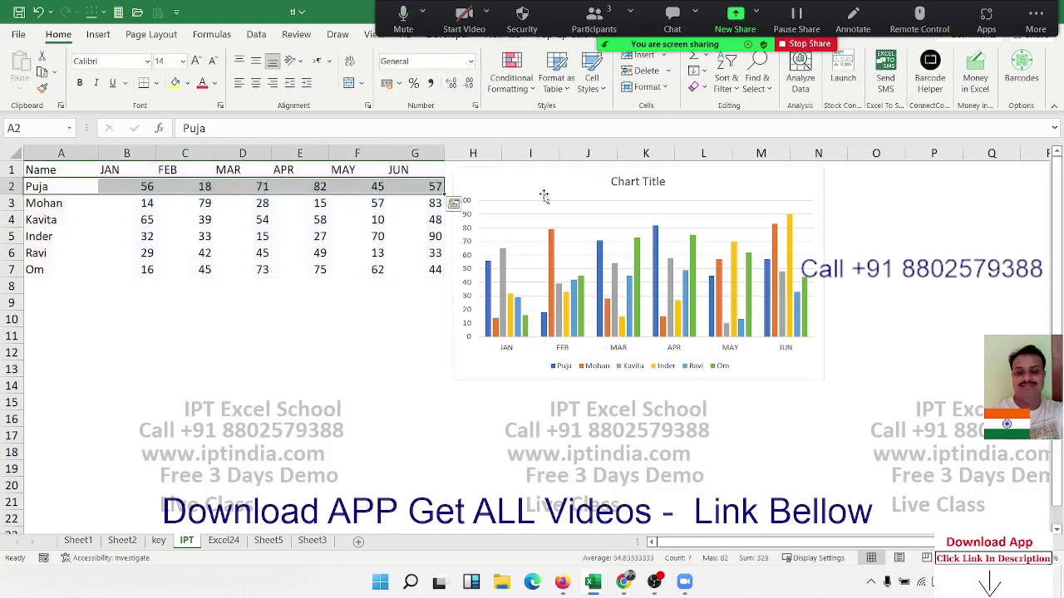
pyautogui.click(544, 196)
# Step: Delete the all-people chart and select the header row plus Puja's row
pyautogui.press('Delete')
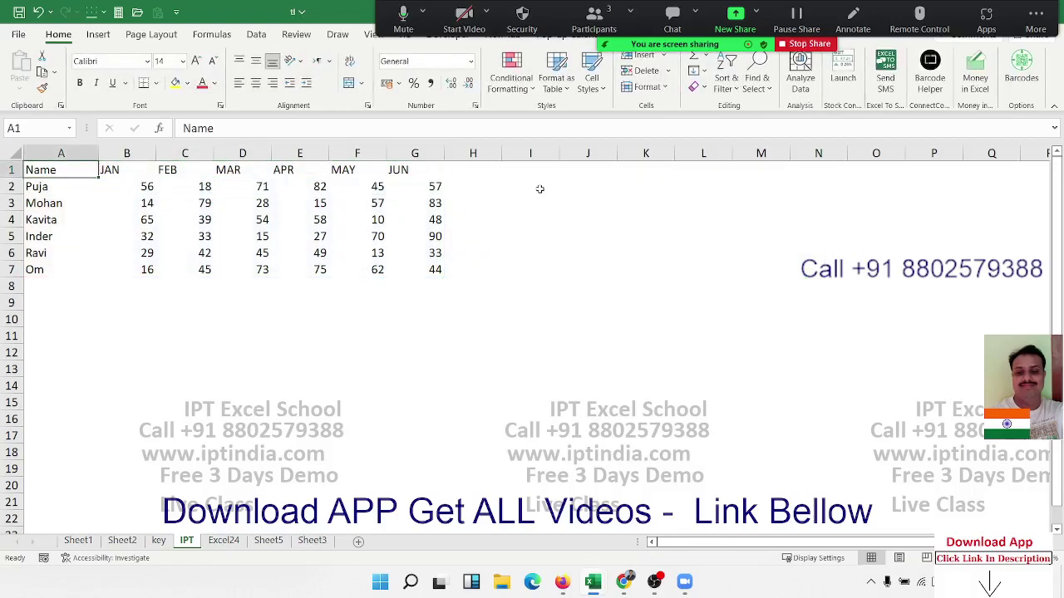
pyautogui.hotkey('ctrl', 'shift', 'Right')
pyautogui.hotkey('shift', 'Down')
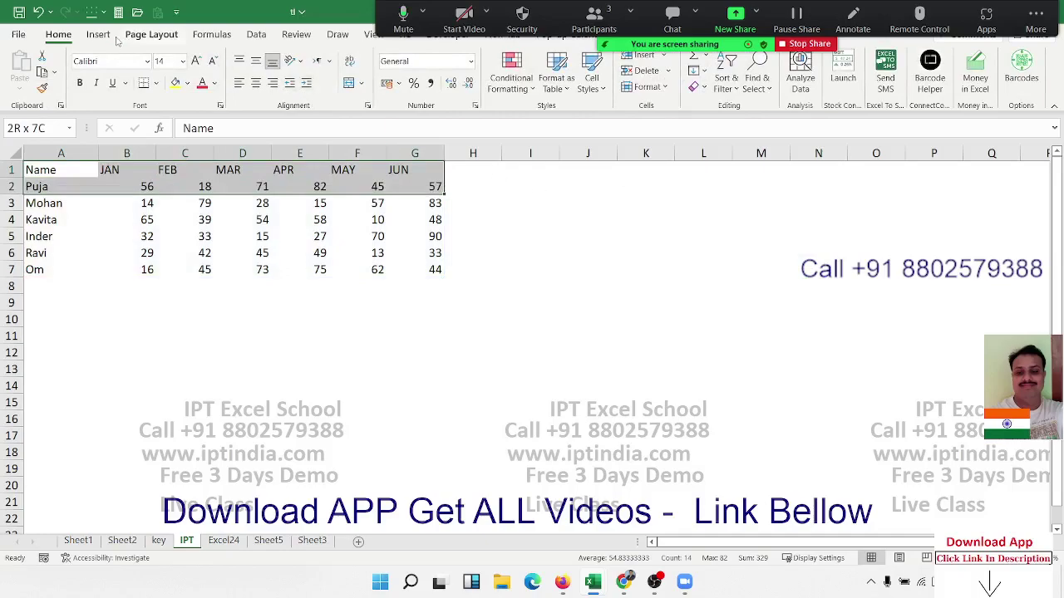
# Step: Insert a trial clustered column chart of Puja's row, position it, then delete it
pyautogui.click(100, 35)
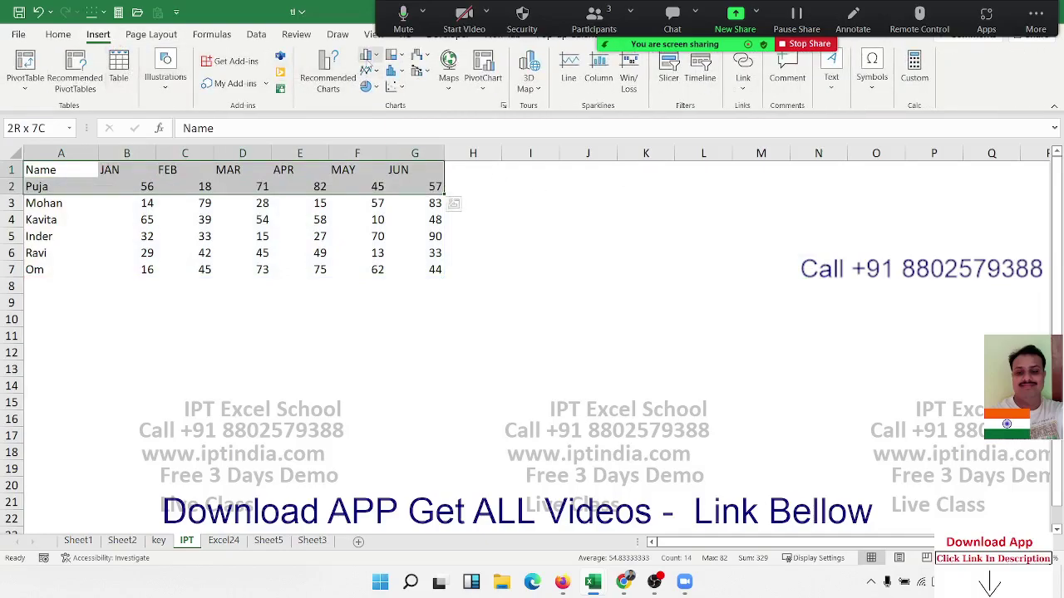
pyautogui.click(367, 55)
pyautogui.click(379, 102)
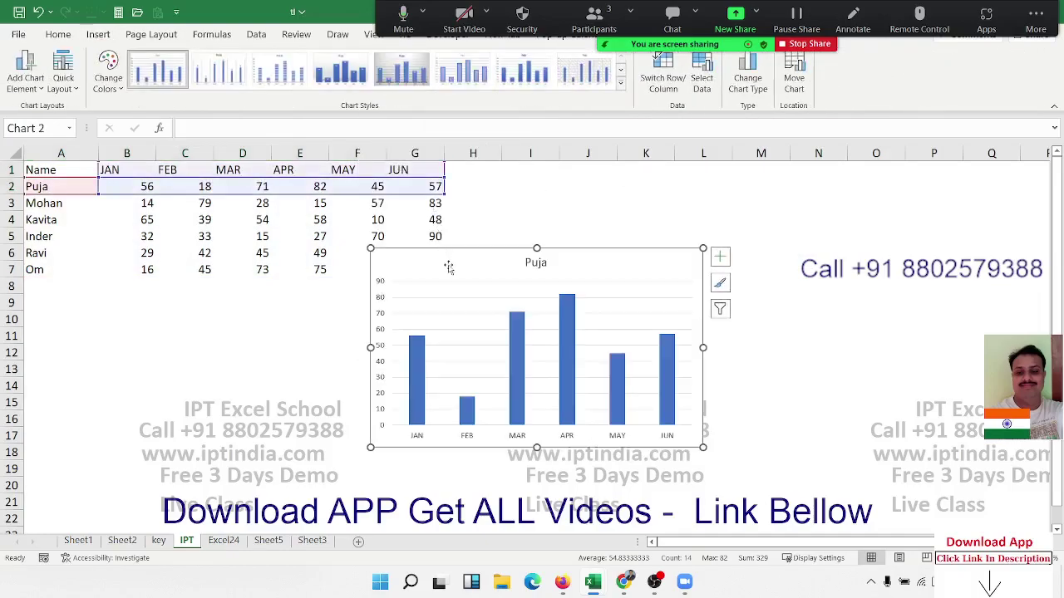
pyautogui.moveTo(448, 267); pyautogui.dragTo(546, 214)
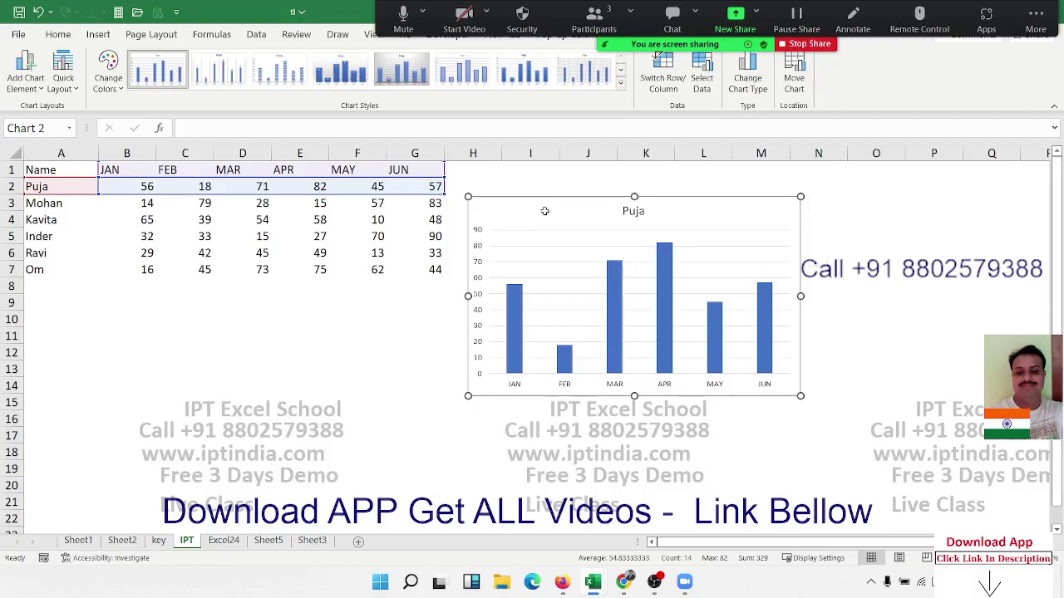
pyautogui.press('Delete')
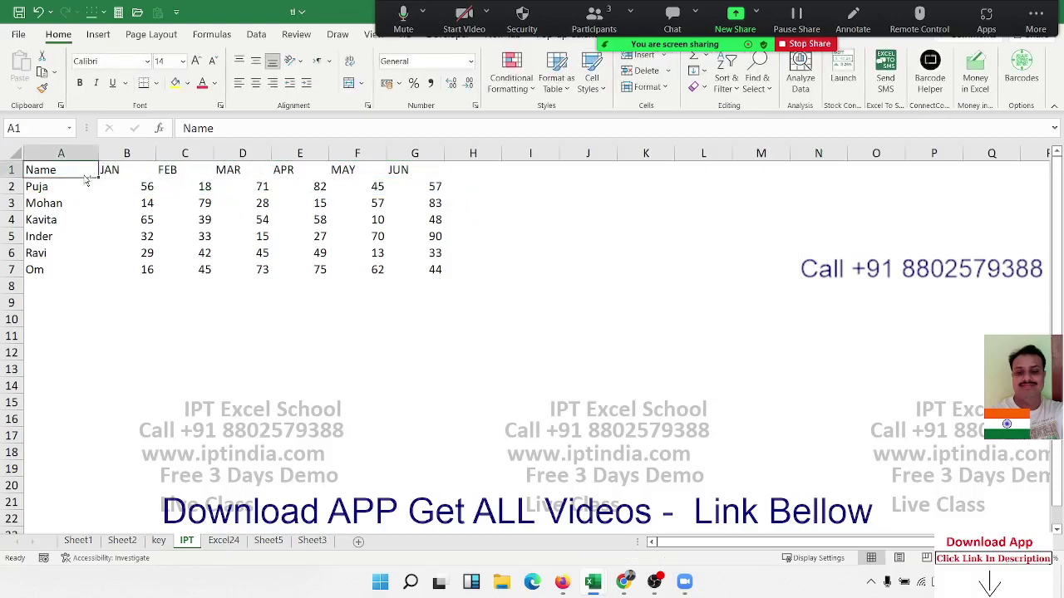
# Step: Copy the header row A1:G1 into row 10 and enter 1 in A9
pyautogui.hotkey('shift', 'Up')
pyautogui.hotkey('ctrl', 'c')
pyautogui.press('Down')
pyautogui.press('Down')
pyautogui.press('Down')
pyautogui.press('Down')
pyautogui.press('Down')
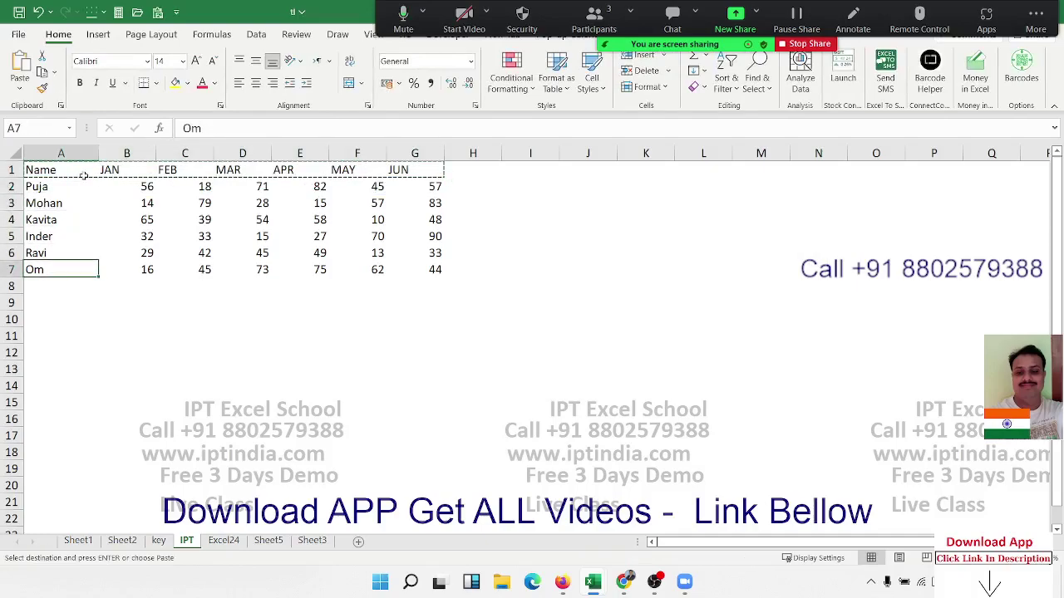
pyautogui.press('Down')
pyautogui.press('Down')
pyautogui.press('Down')
pyautogui.hotkey('ctrl', 'v')
# Step: Enter an OFFSET formula in A11 starting from A1 with A9 as the row offset
pyautogui.press('Down')
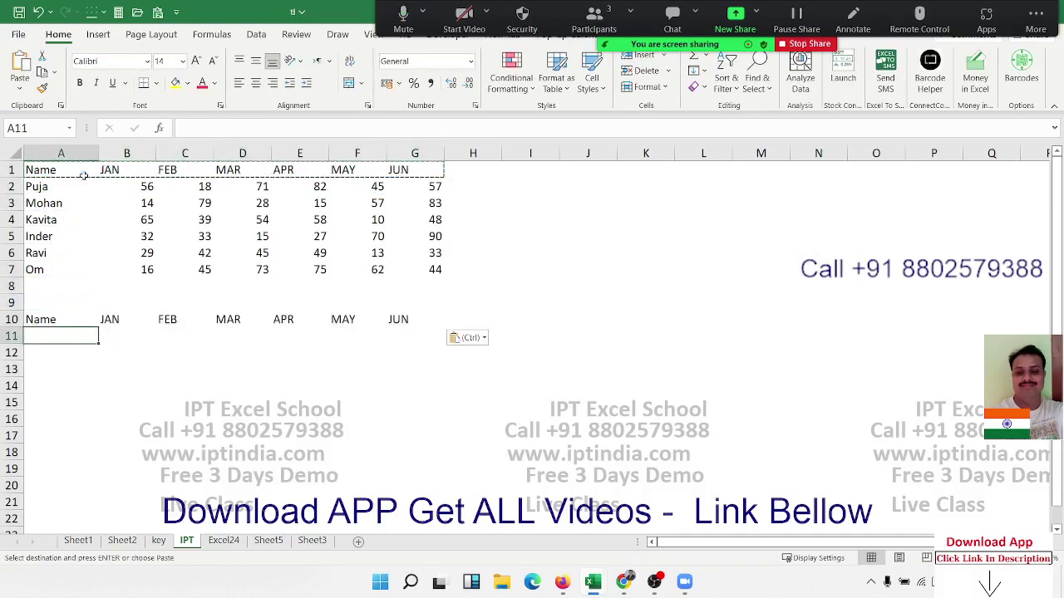
pyautogui.press('Up')
pyautogui.press('Up')
pyautogui.write('1')
pyautogui.press('Down')
pyautogui.press('Down')
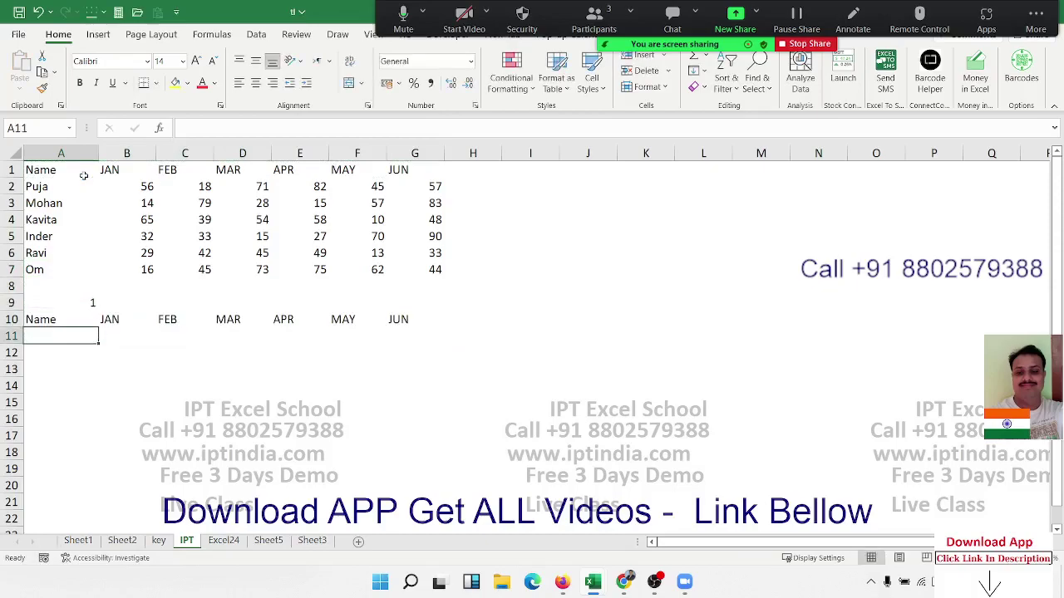
pyautogui.write('=off')
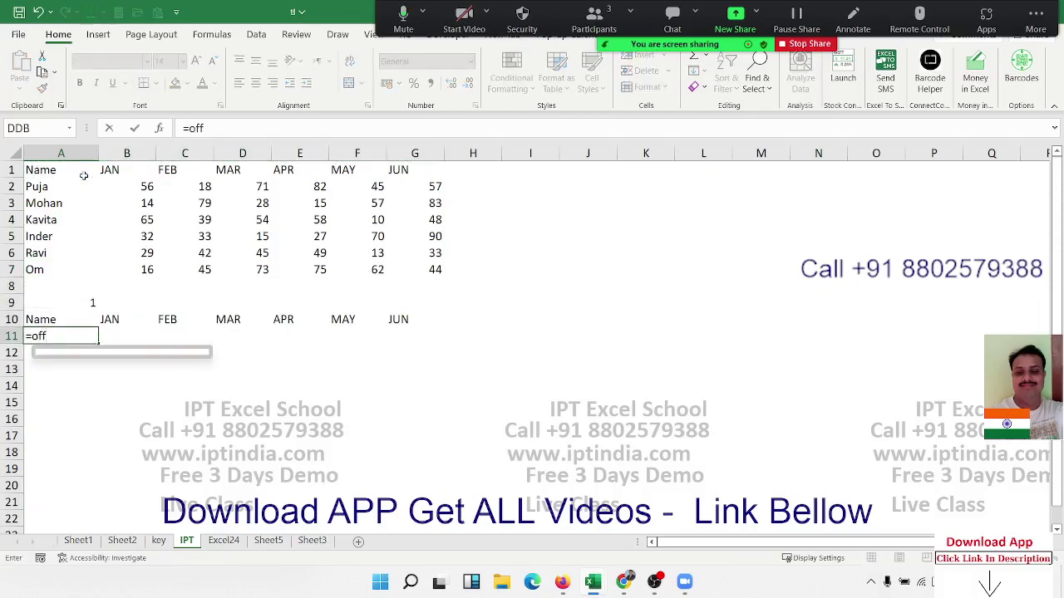
pyautogui.press('Tab')
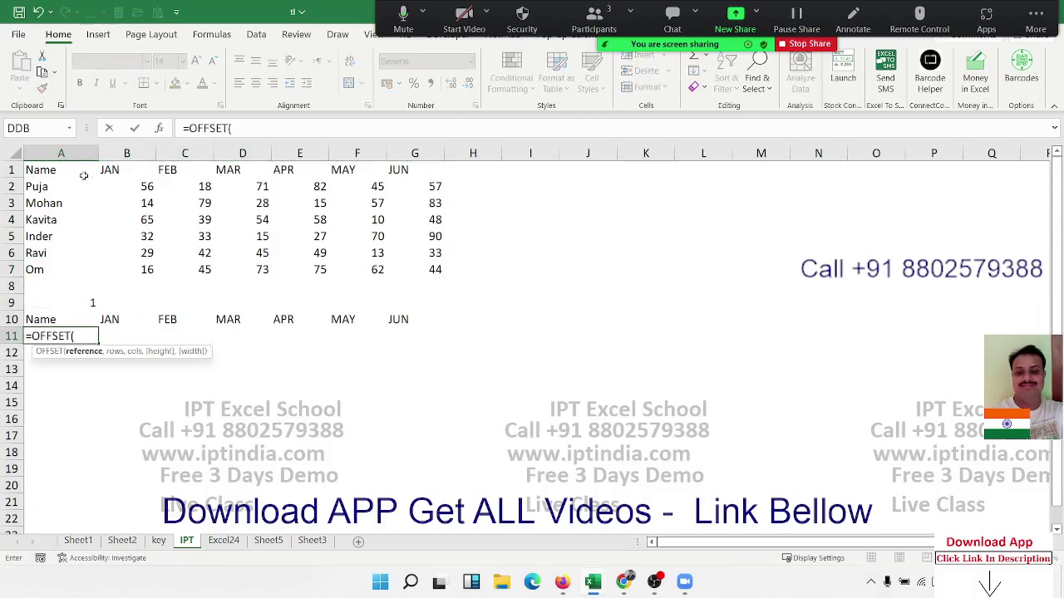
pyautogui.click(48, 169)
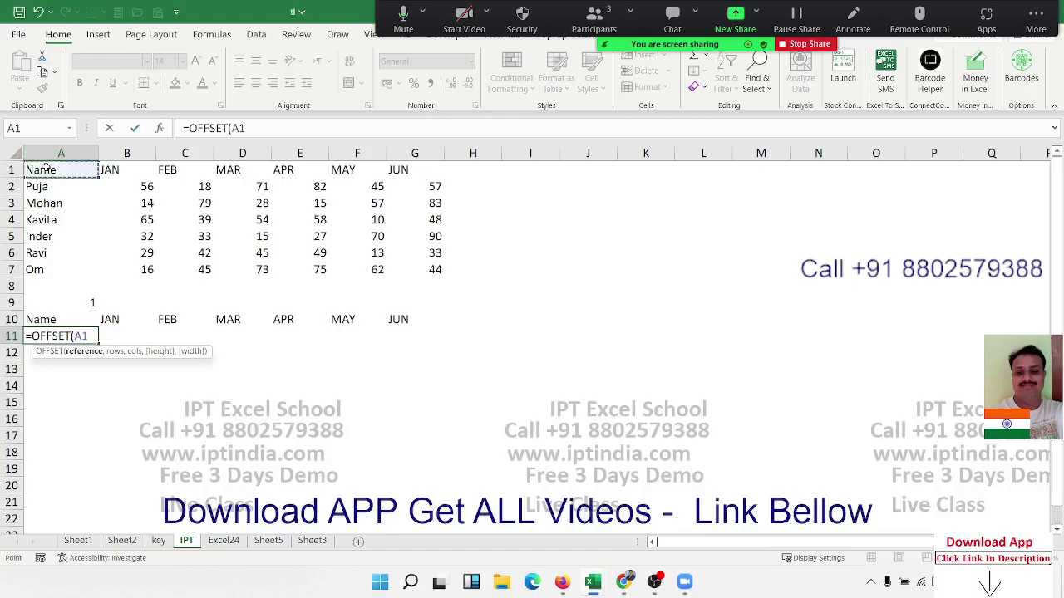
pyautogui.write(',')
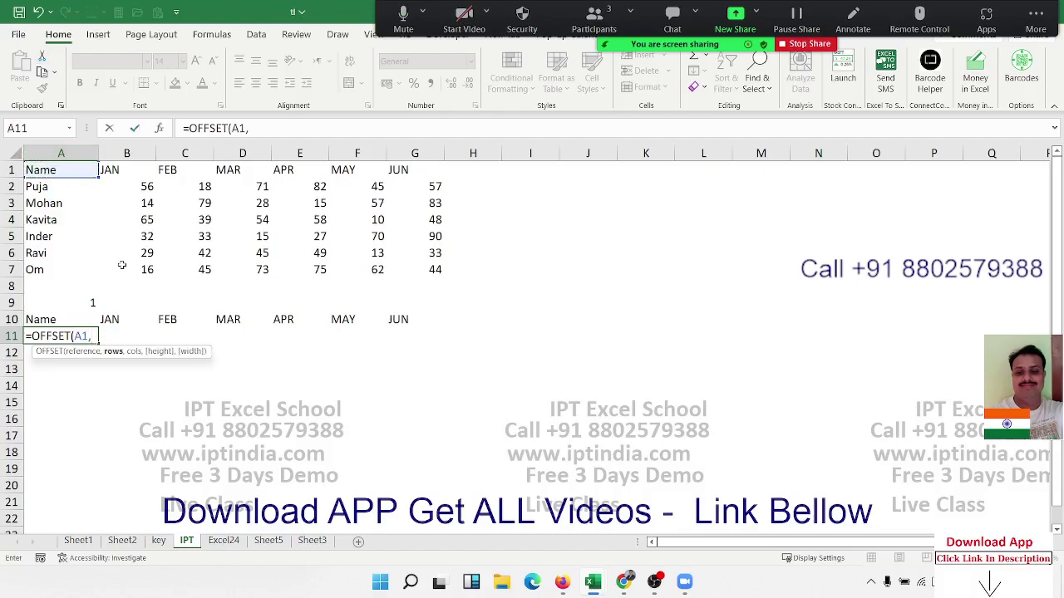
pyautogui.click(93, 301)
pyautogui.write(',0')
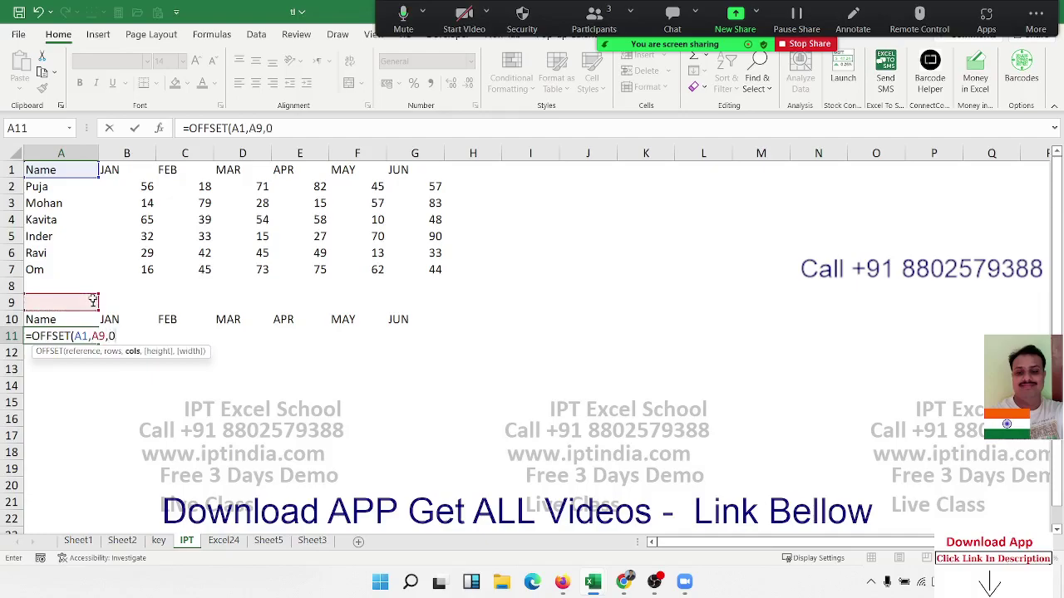
pyautogui.press('Return')
# Step: Make the A9 reference absolute, giving =OFFSET(A1,$A$9,0) in A11
pyautogui.press('Up')
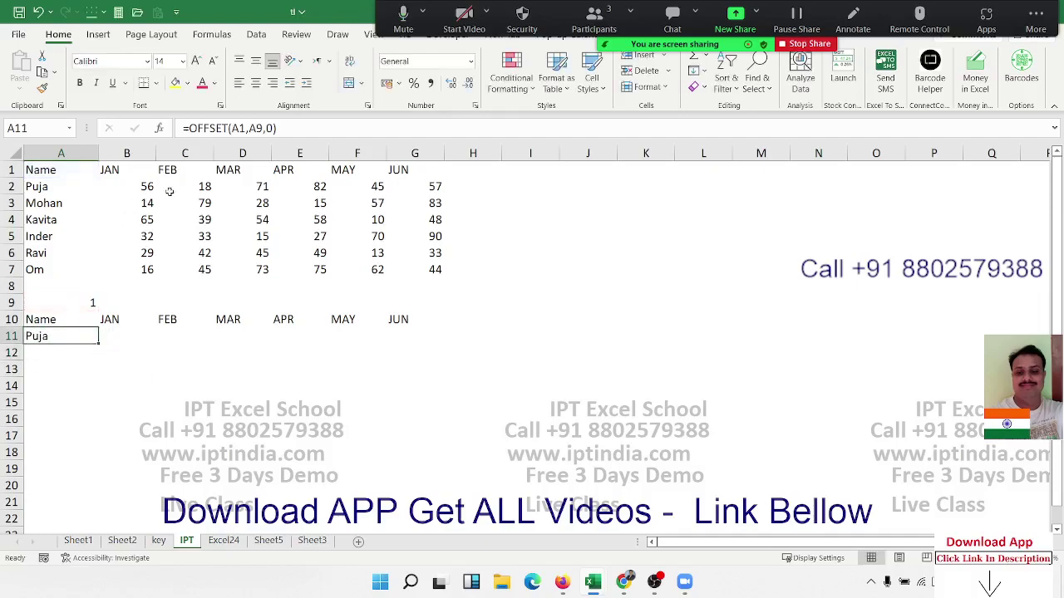
pyautogui.click(262, 126)
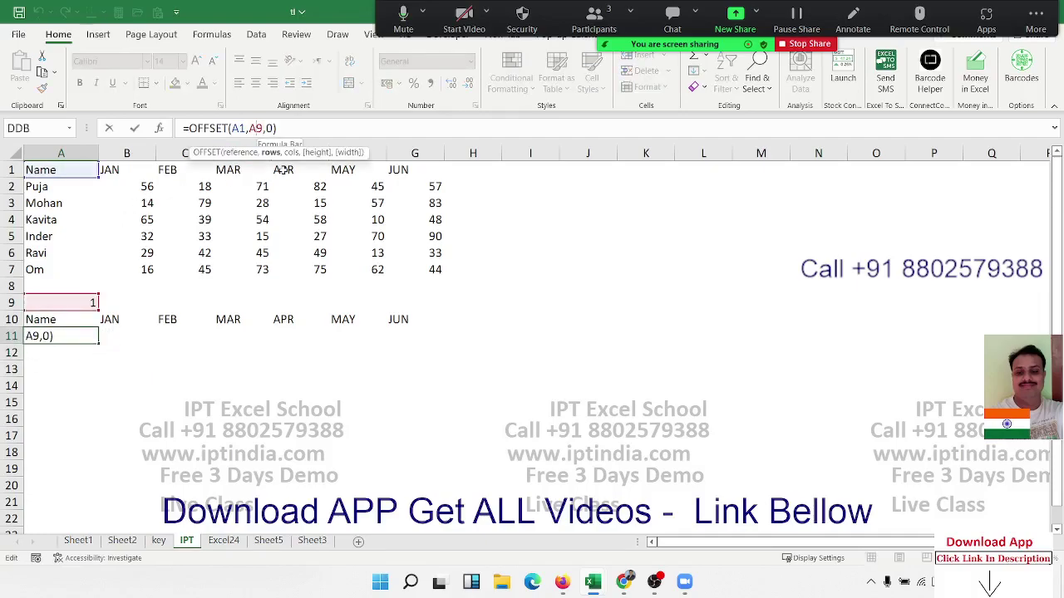
pyautogui.press('F4')
pyautogui.press('Return')
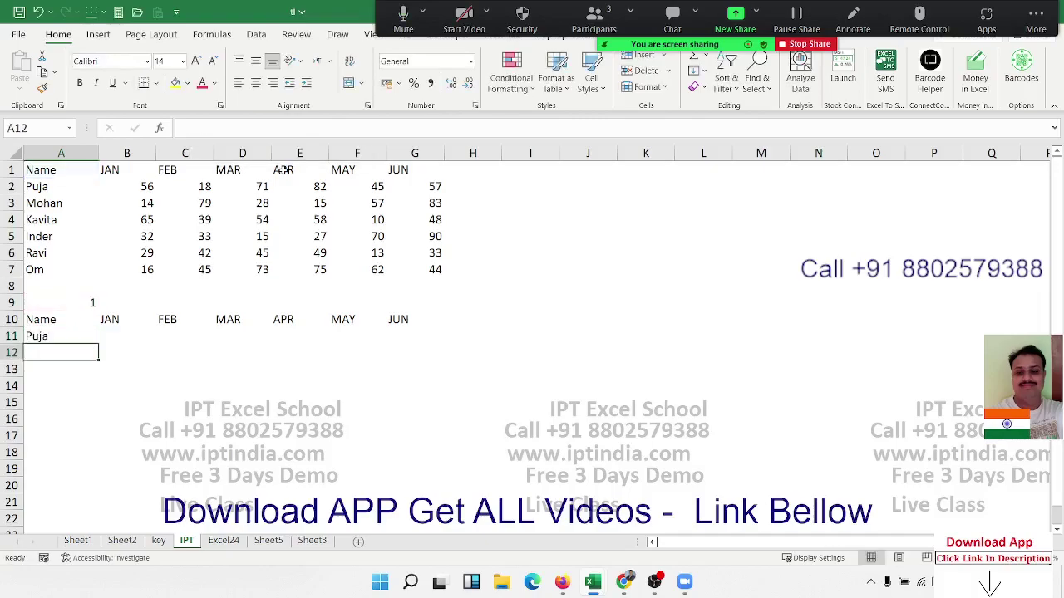
# Step: Fill the formula across A11:G11 and select the header and lookup rows A10:G11
pyautogui.press('Up')
pyautogui.hotkey('shift', 'Right')
pyautogui.hotkey('shift', 'Right')
pyautogui.hotkey('shift', 'Right')
pyautogui.hotkey('shift', 'Right')
pyautogui.hotkey('shift', 'Right')
pyautogui.hotkey('shift', 'Right')
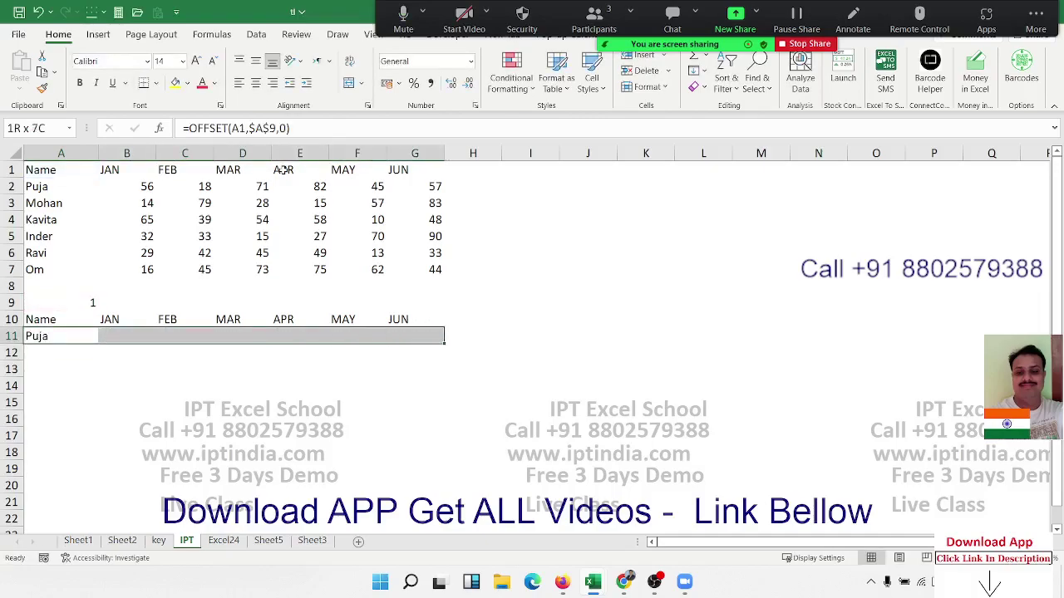
pyautogui.hotkey('ctrl', 'r')
pyautogui.press('Up')
pyautogui.hotkey('ctrl', 'shift', 'Right')
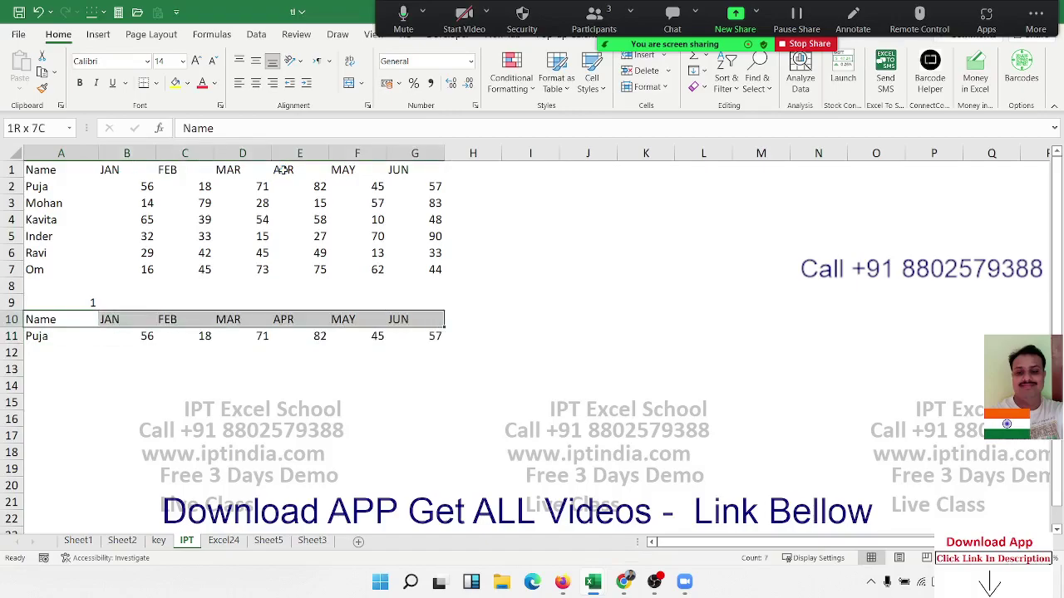
pyautogui.hotkey('shift', 'Down')
# Step: Insert a column chart of rows 10–11 and move it beside the data
pyautogui.click(98, 37)
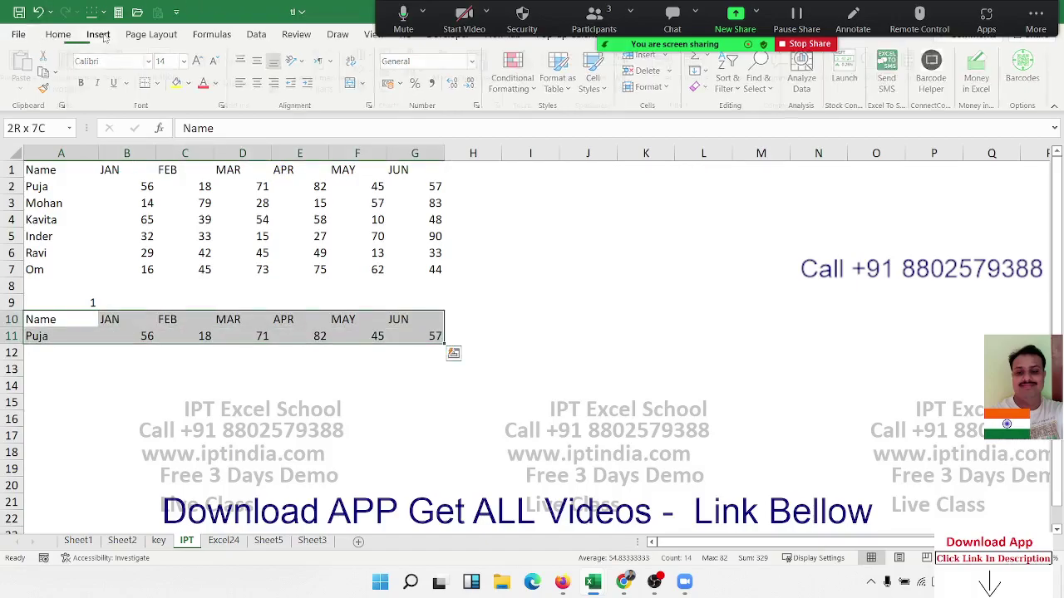
pyautogui.click(366, 56)
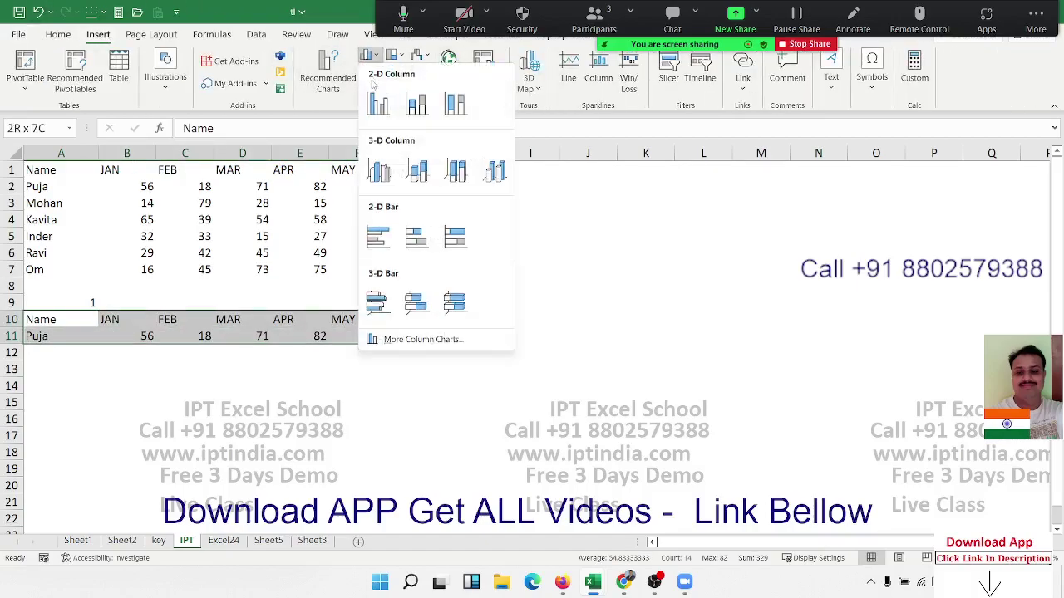
pyautogui.click(376, 169)
pyautogui.moveTo(443, 250); pyautogui.dragTo(537, 192)
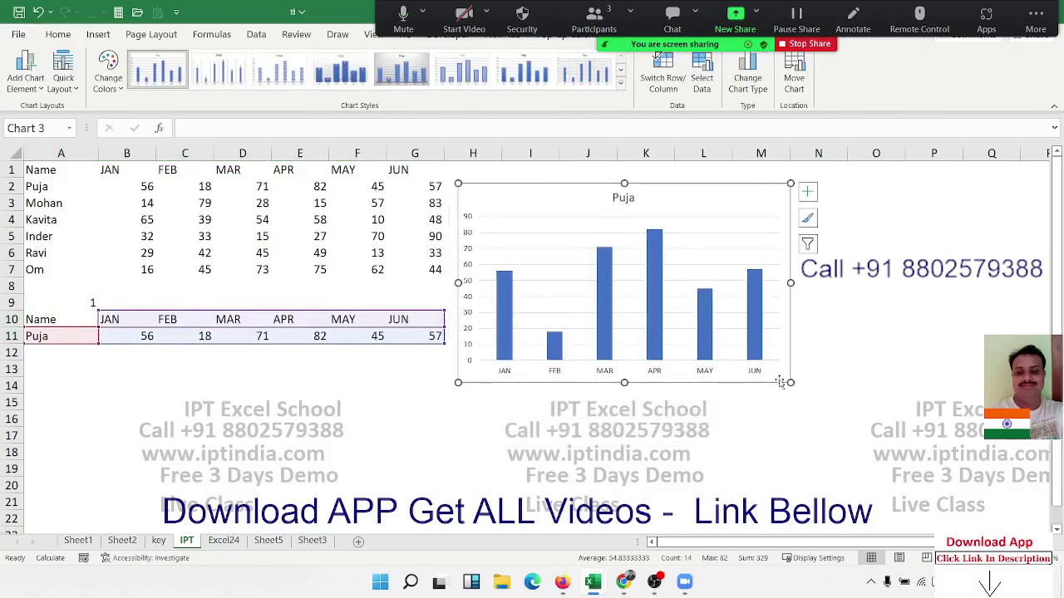
# Step: Widen the Puja chart and apply a shaded chart style with data labels
pyautogui.moveTo(790, 384); pyautogui.dragTo(908, 386)
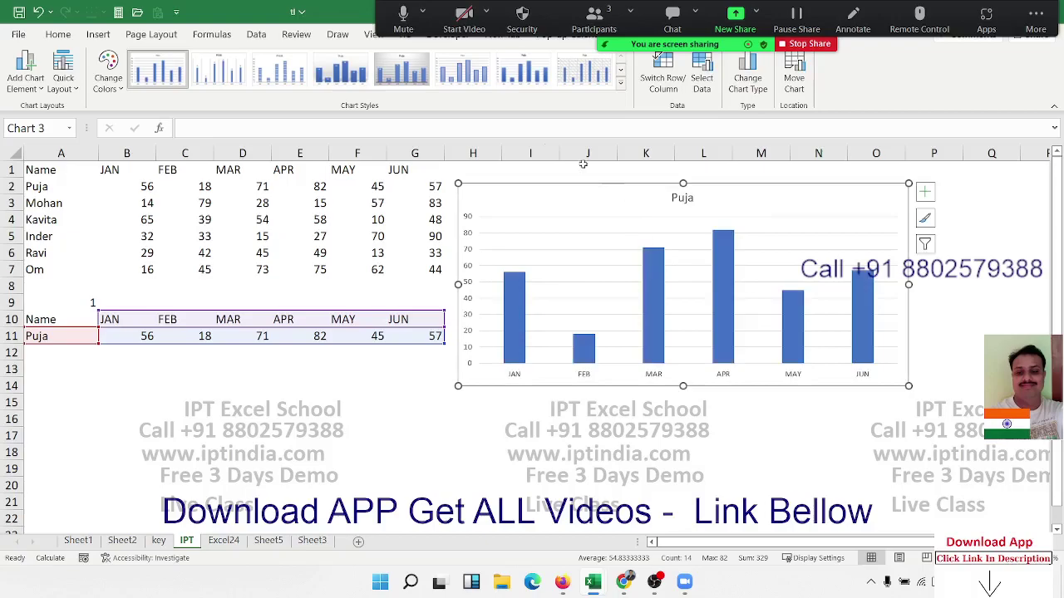
pyautogui.click(361, 76)
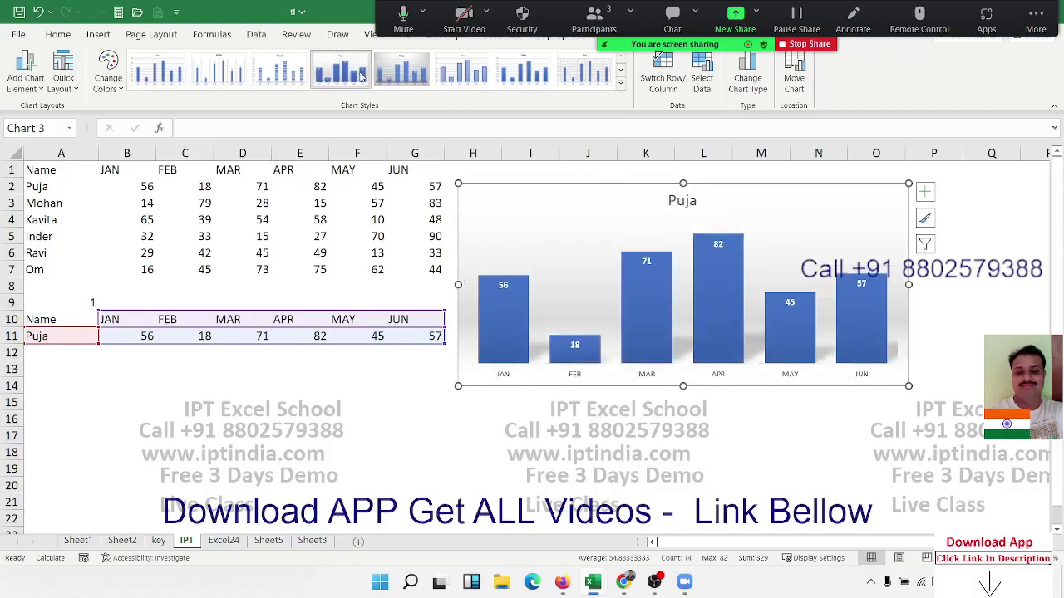
pyautogui.click(83, 353)
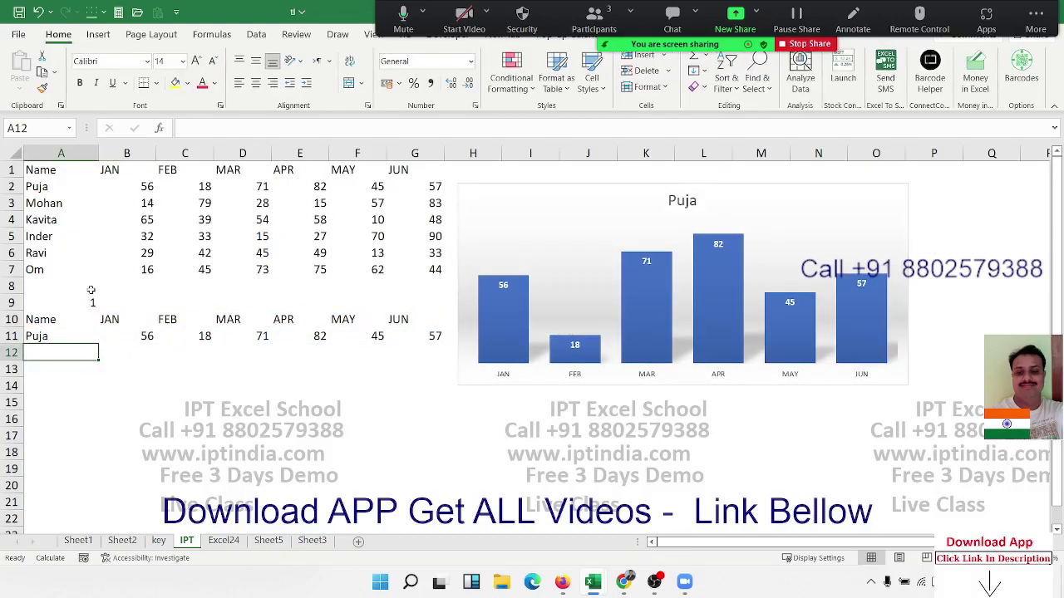
pyautogui.click(81, 307)
pyautogui.write('2')
pyautogui.press('Return')
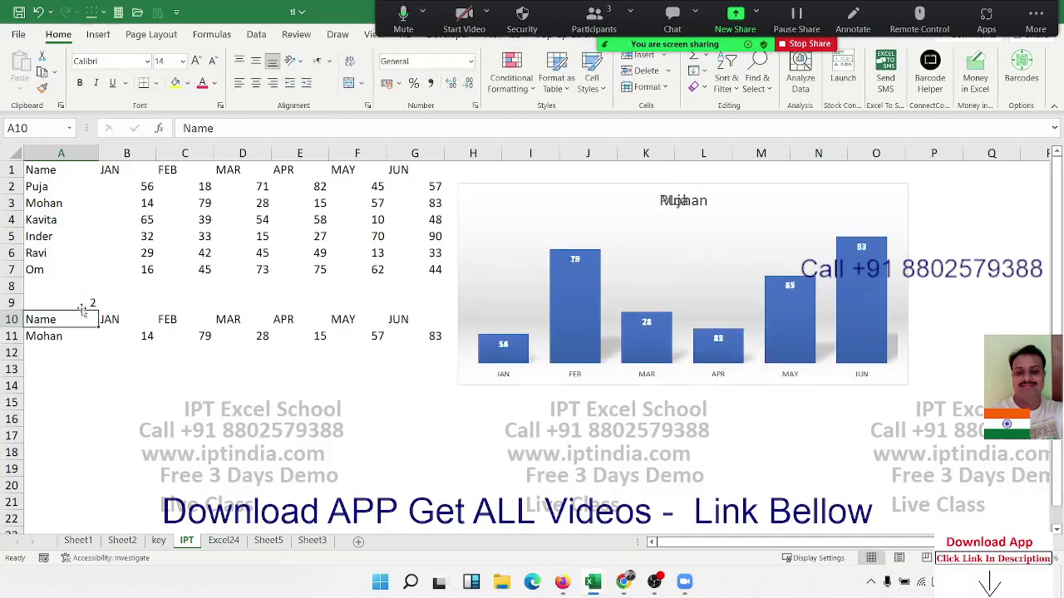
pyautogui.click(82, 308)
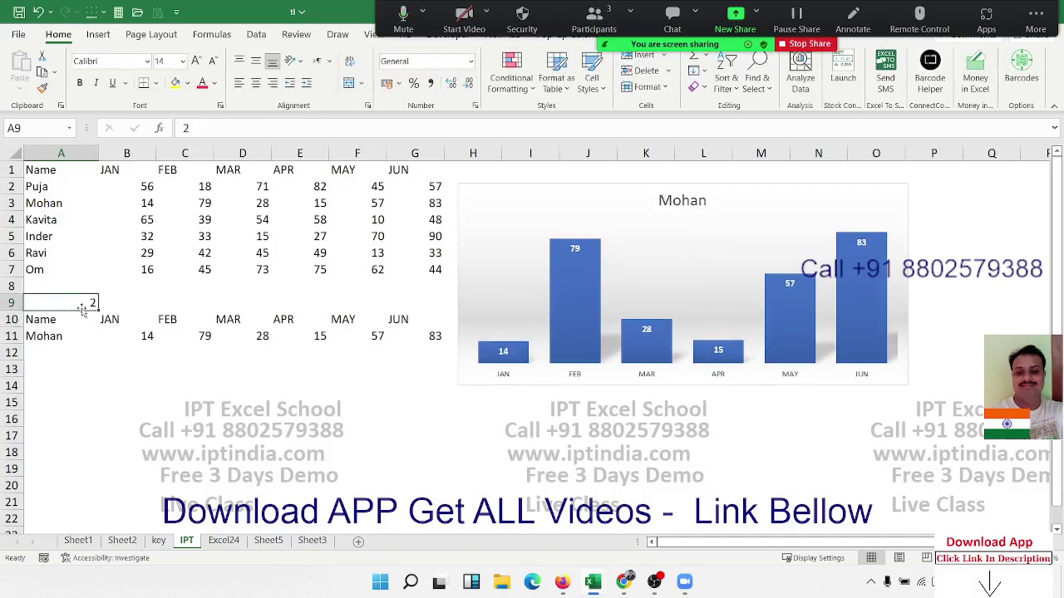
pyautogui.write('3')
pyautogui.press('Return')
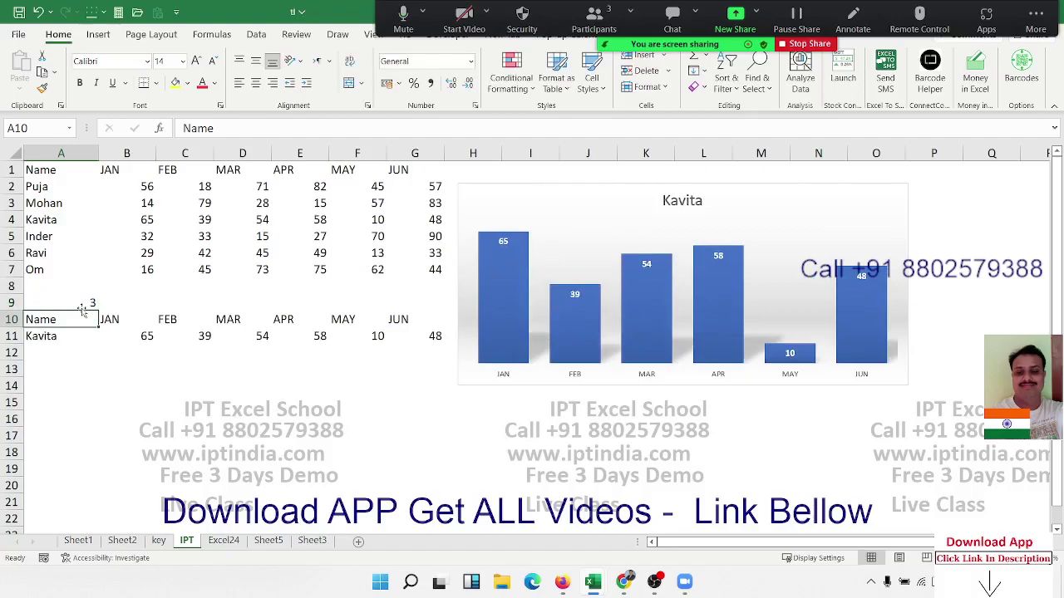
pyautogui.click(82, 308)
pyautogui.write('1')
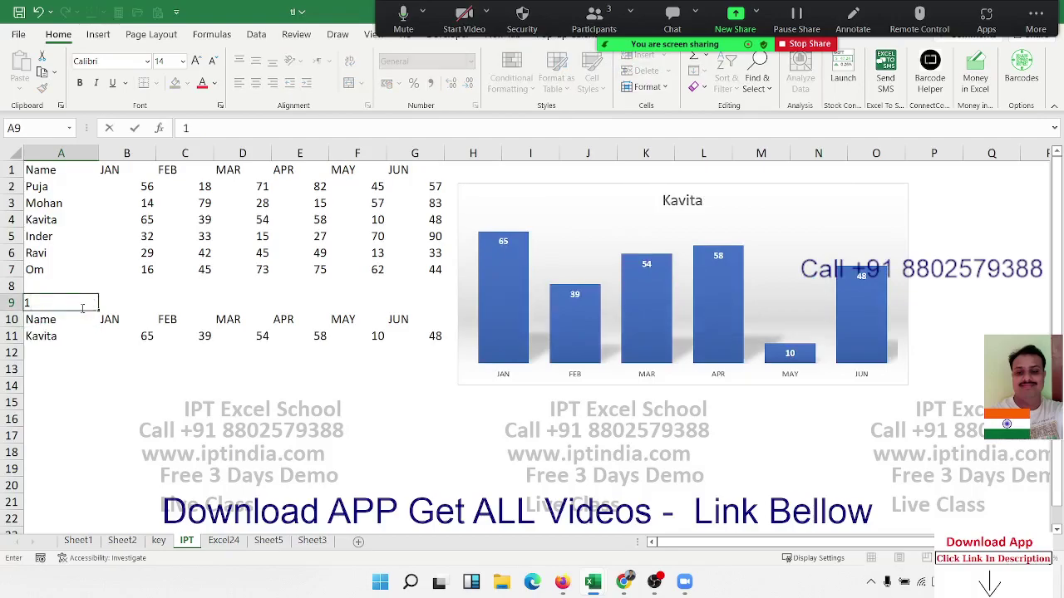
pyautogui.press('Return')
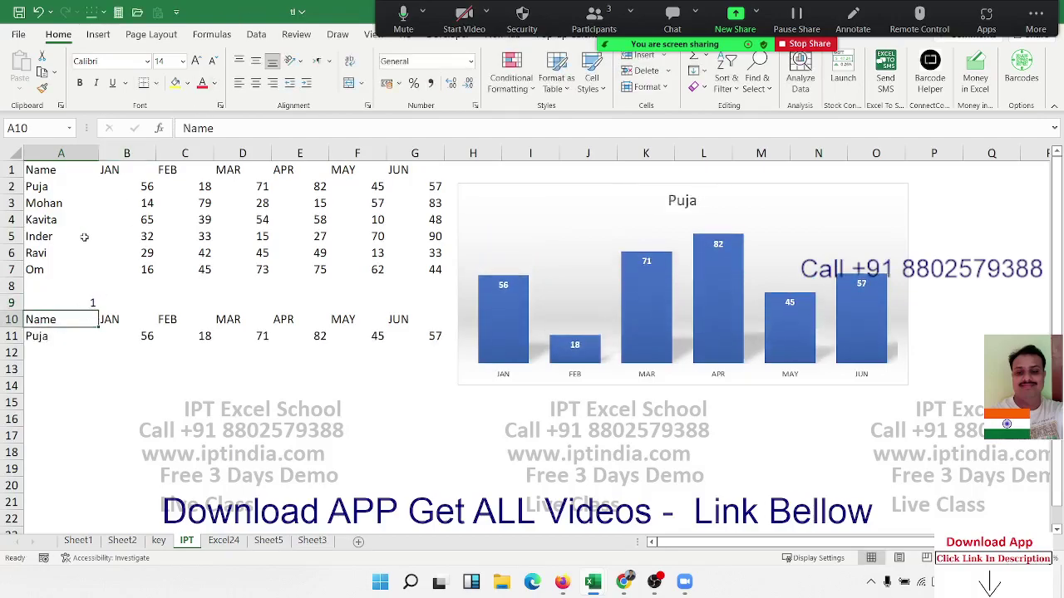
pyautogui.moveTo(53, 268); pyautogui.dragTo(54, 184)
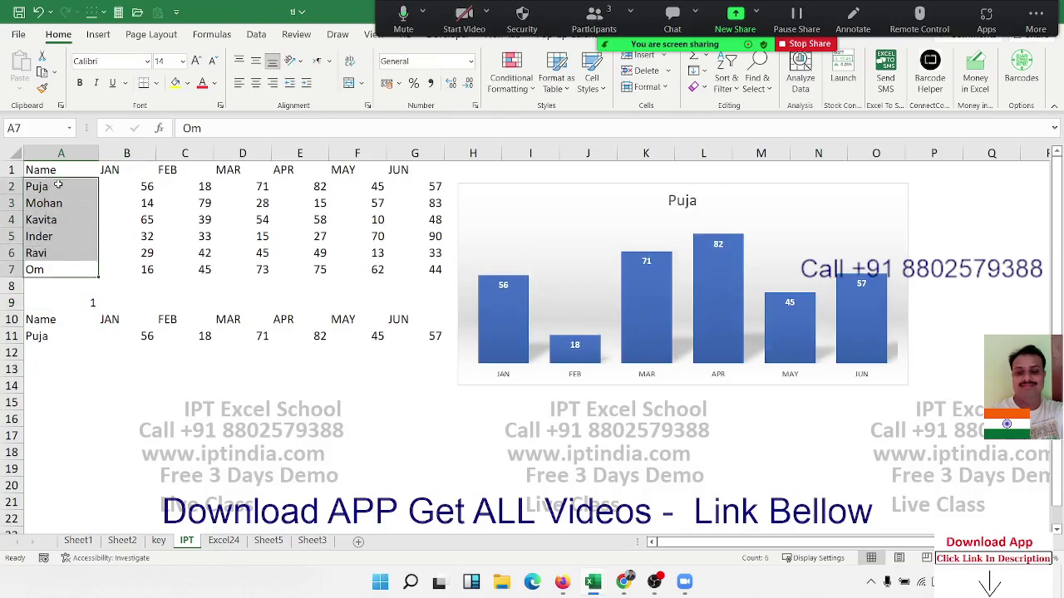
pyautogui.click(80, 318)
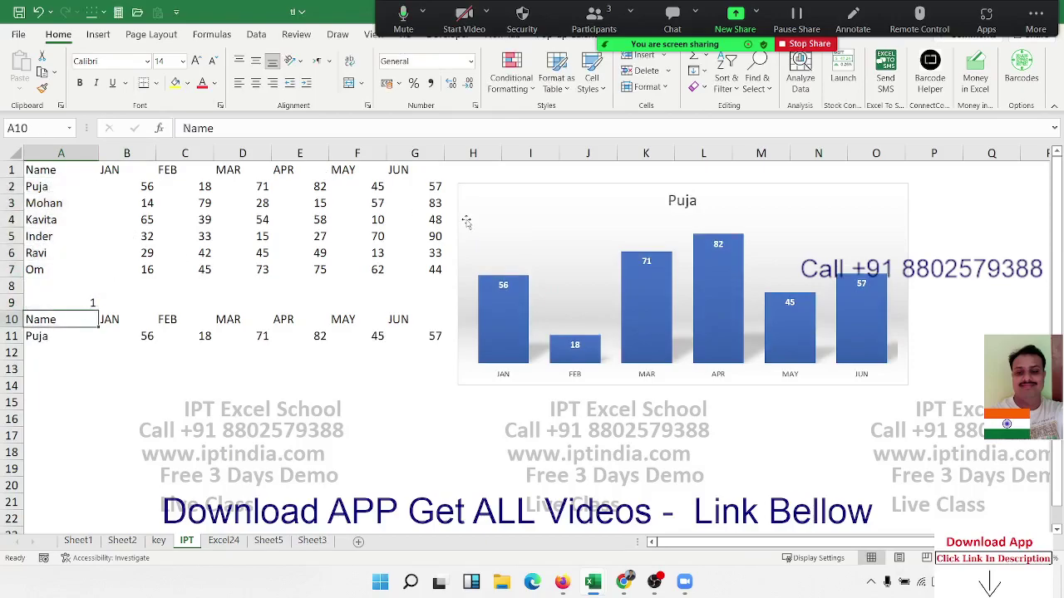
pyautogui.click(520, 213)
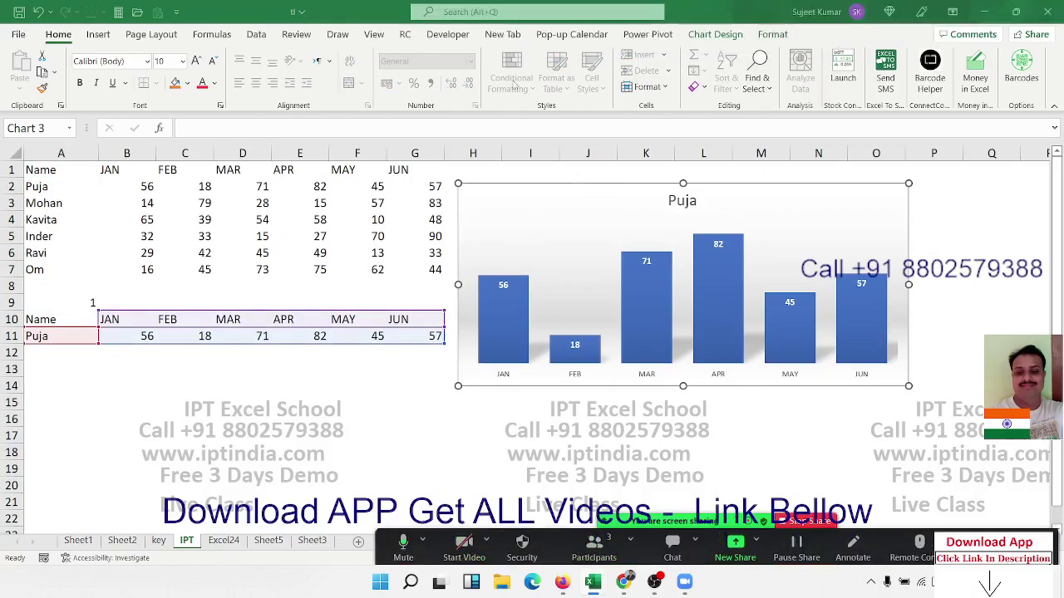
# Step: Show the Developer tab and untick Pop-up Calendar under Customize Ribbon in Excel Options
pyautogui.click(449, 34)
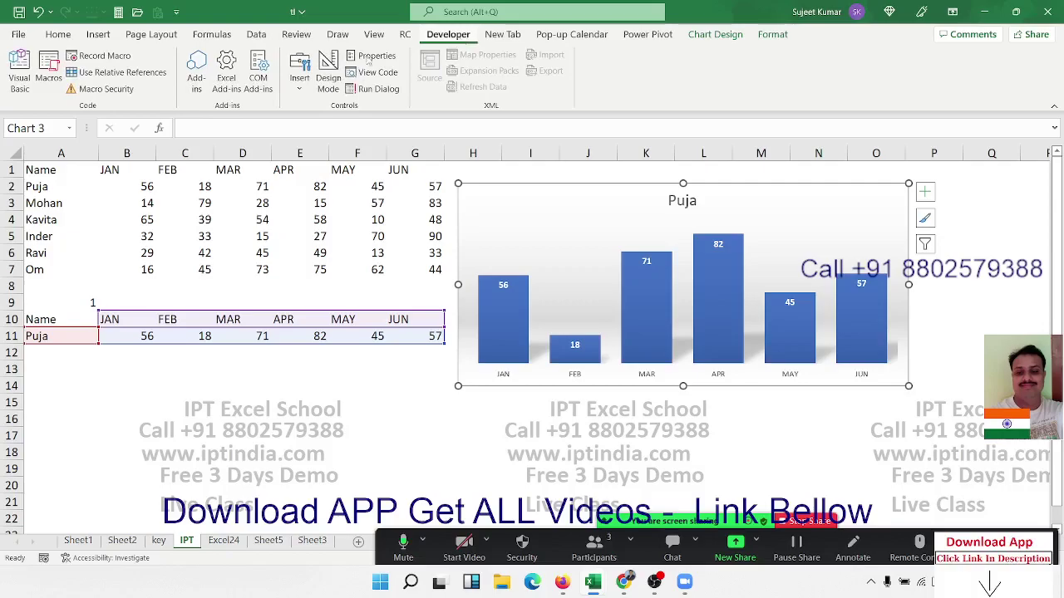
pyautogui.click(18, 34)
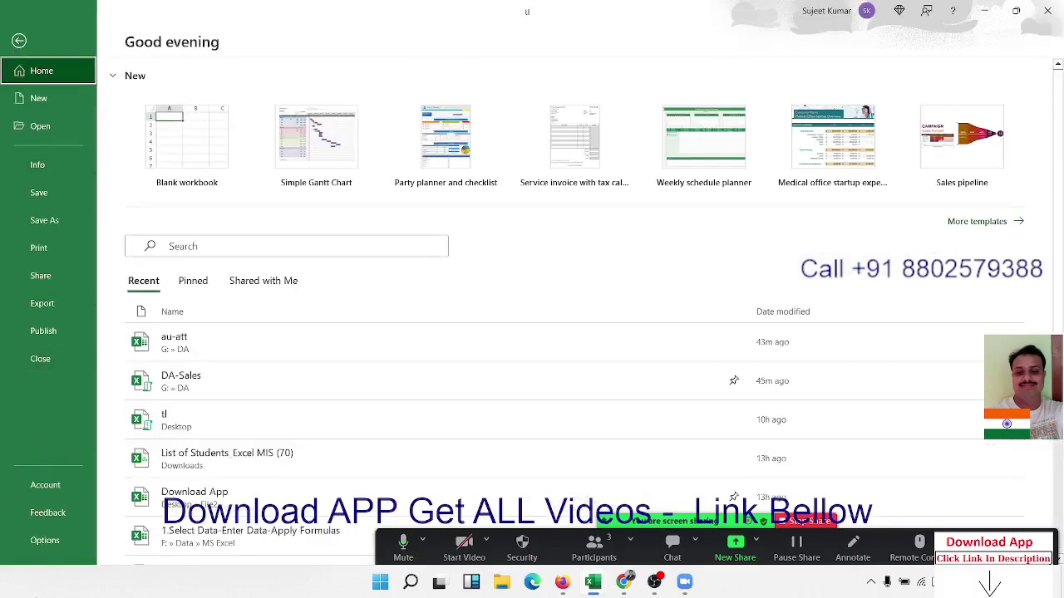
pyautogui.click(45, 540)
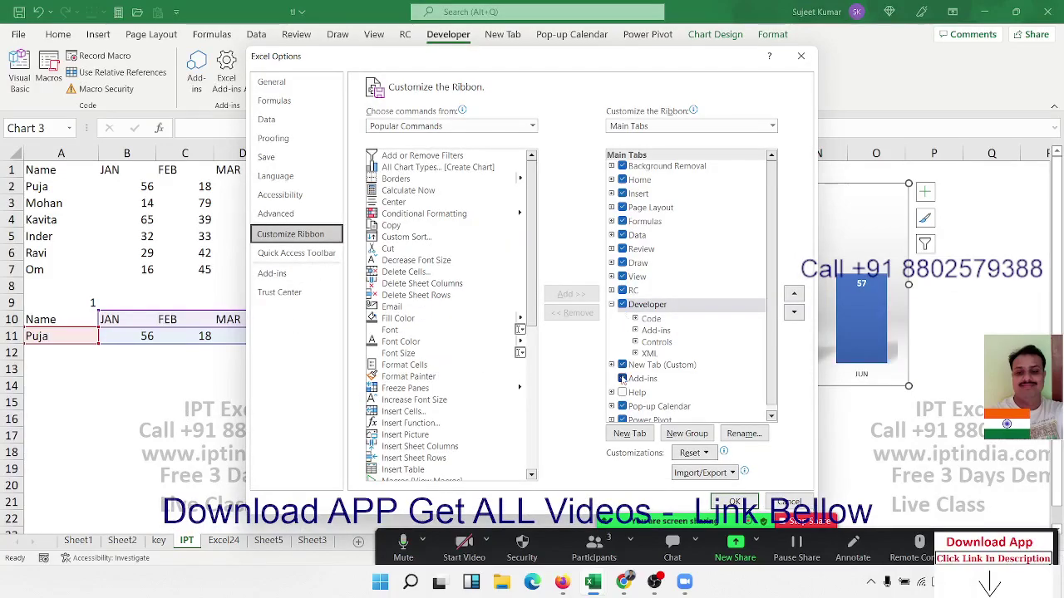
pyautogui.scroll(-1, 622, 405)
pyautogui.click(622, 400)
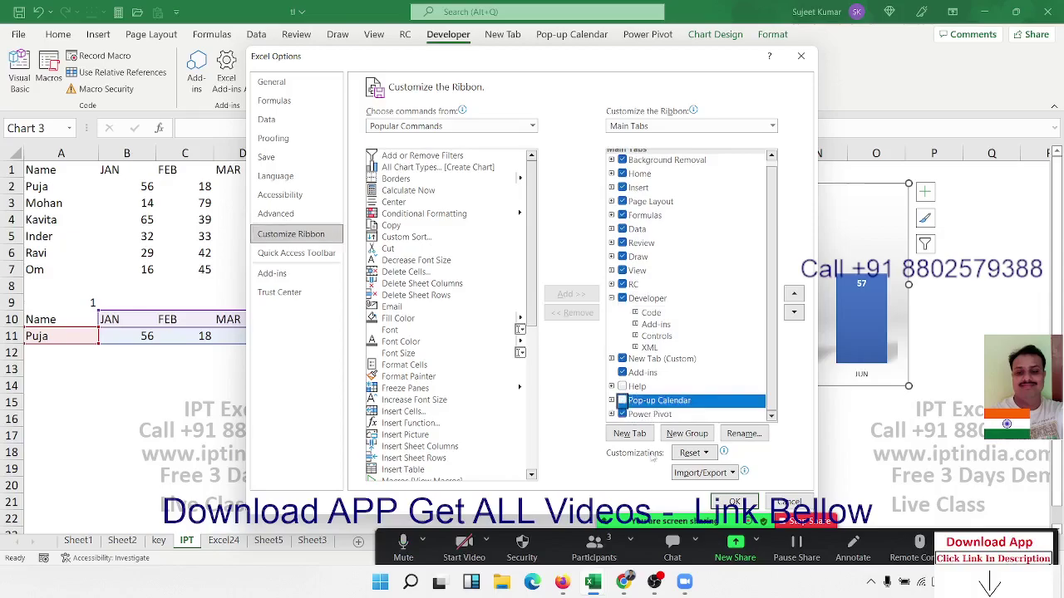
pyautogui.click(735, 503)
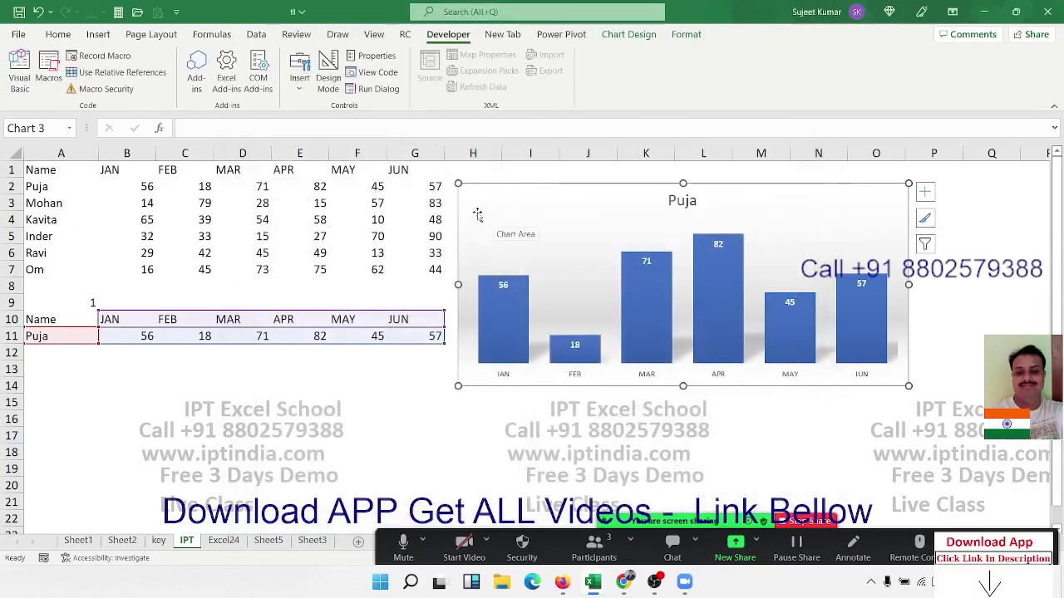
# Step: Draw a form-control combo box over the Puja chart's top-left corner
pyautogui.click(300, 93)
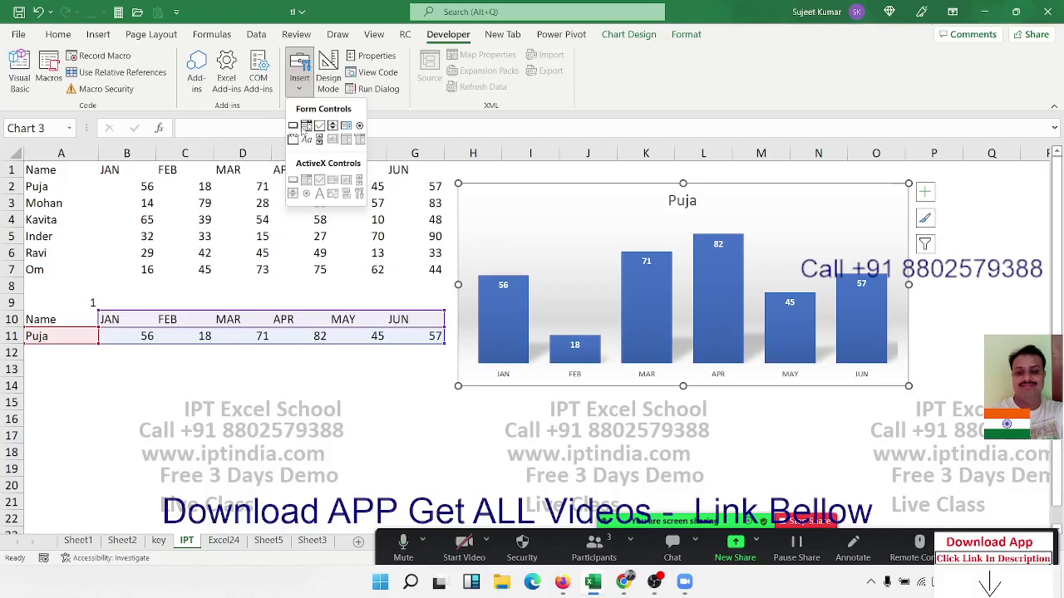
pyautogui.click(306, 126)
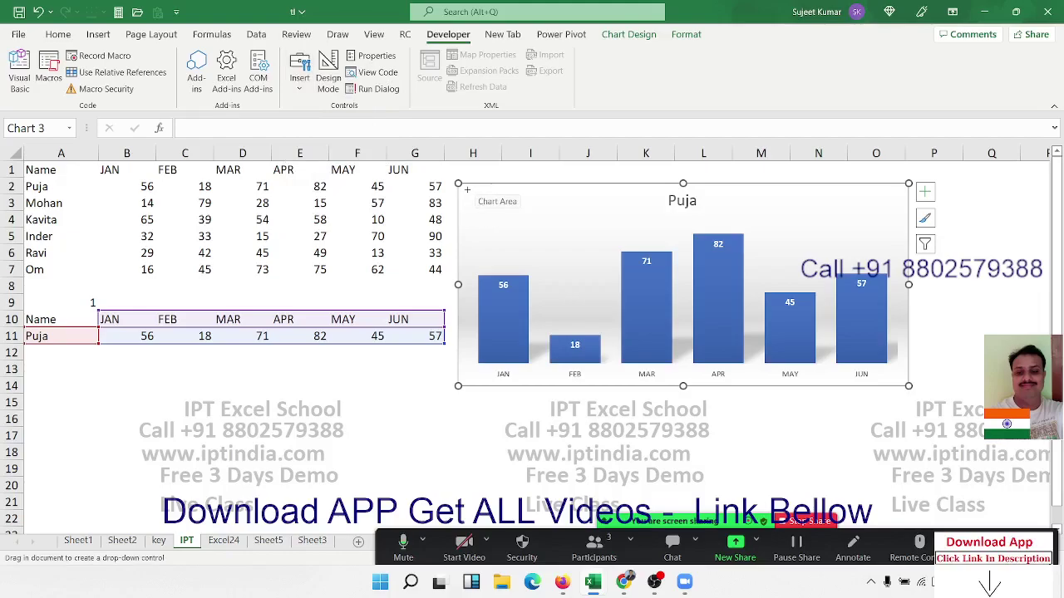
pyautogui.moveTo(467, 189); pyautogui.dragTo(580, 216)
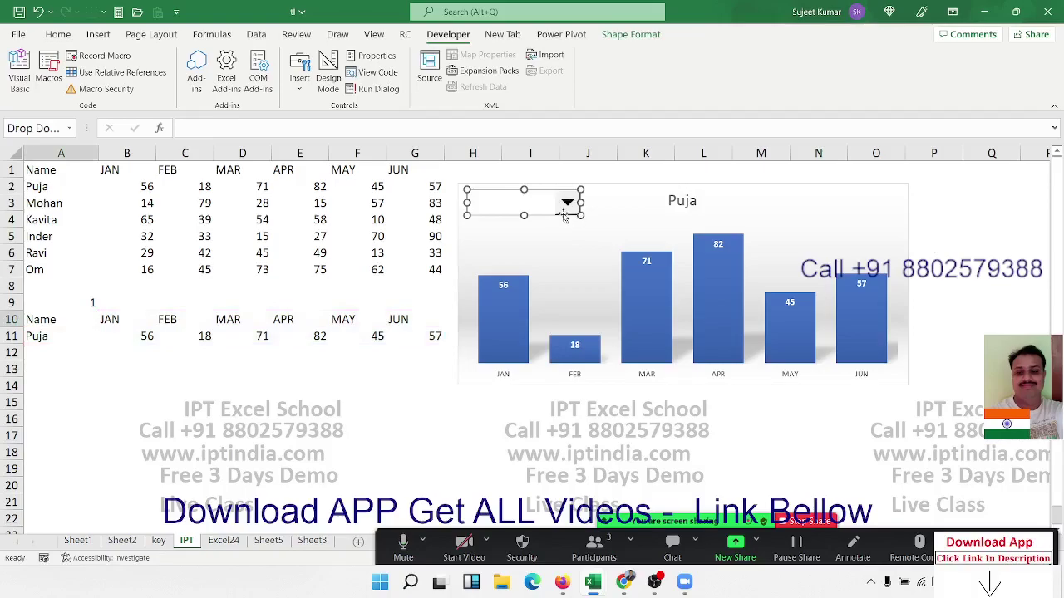
# Step: Set the combo box input range to $A$2:$A$7 and cell link to $A$9, with 3-D shading
pyautogui.rightClick(558, 211)
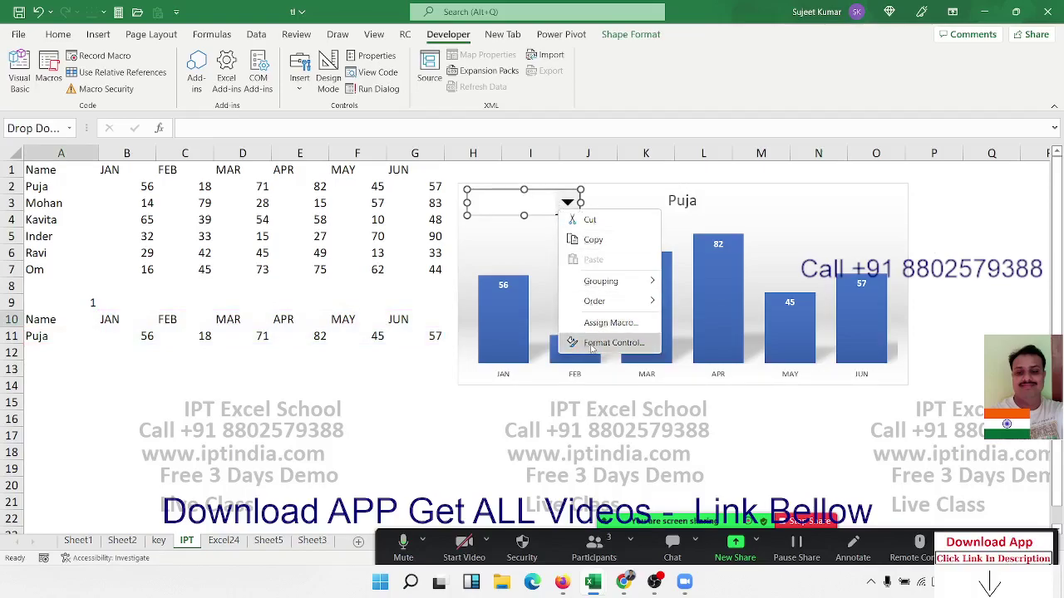
pyautogui.click(592, 343)
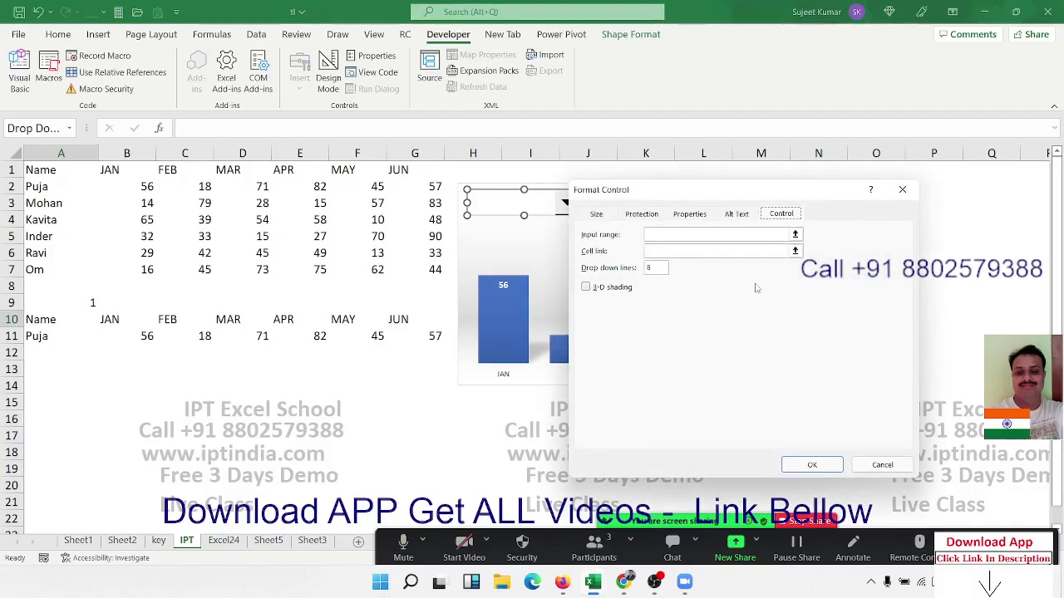
pyautogui.click(675, 234)
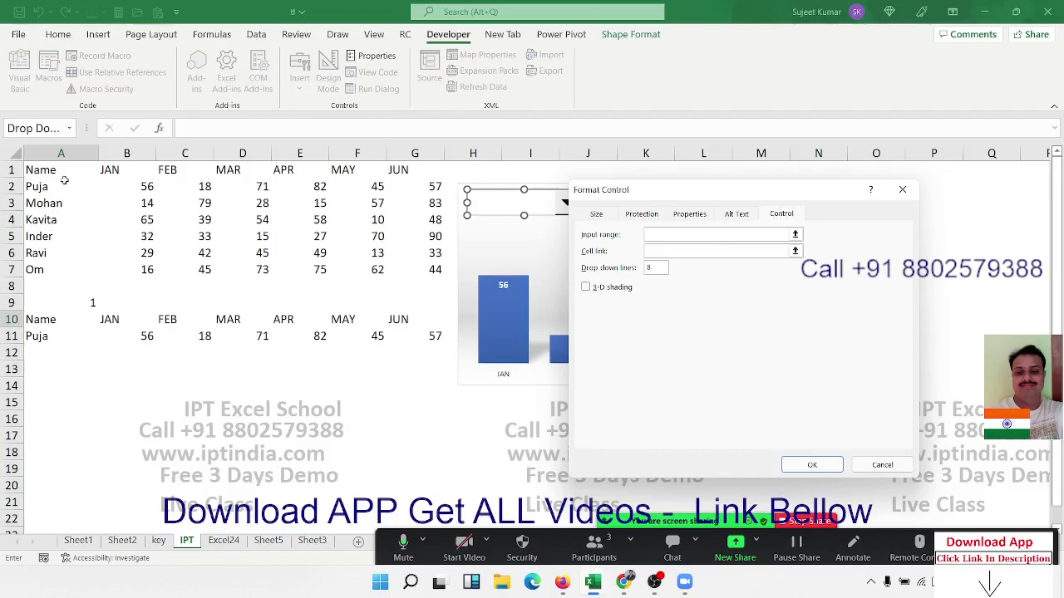
pyautogui.moveTo(65, 181); pyautogui.dragTo(62, 265)
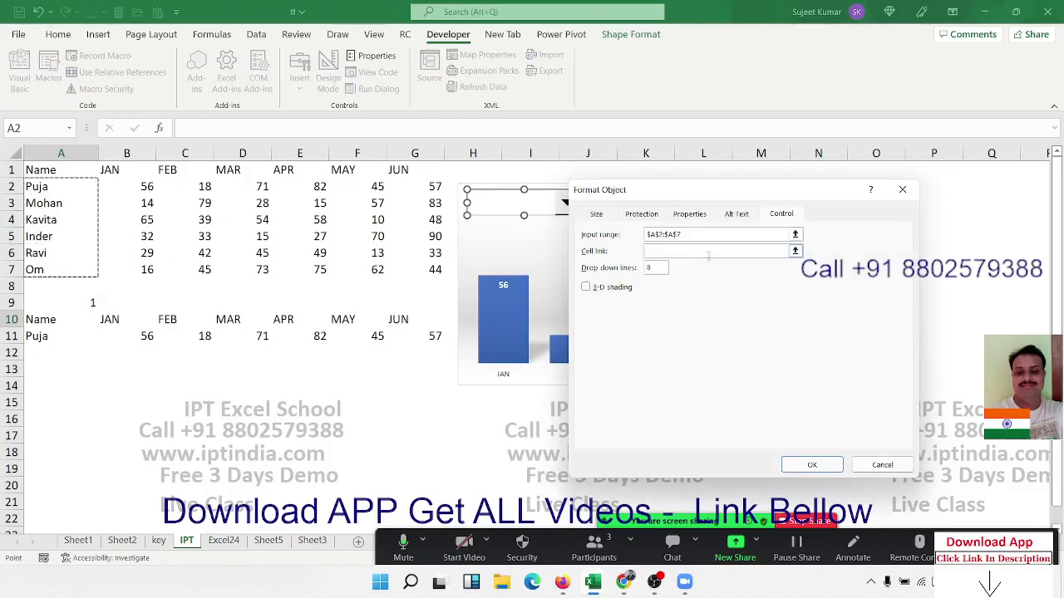
pyautogui.click(93, 304)
pyautogui.click(608, 287)
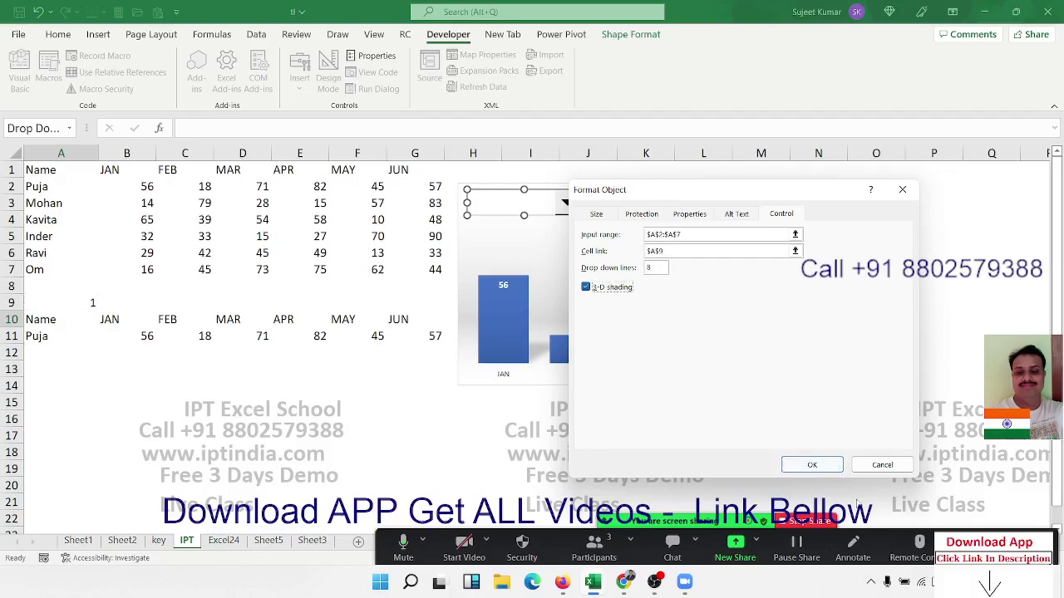
pyautogui.click(812, 465)
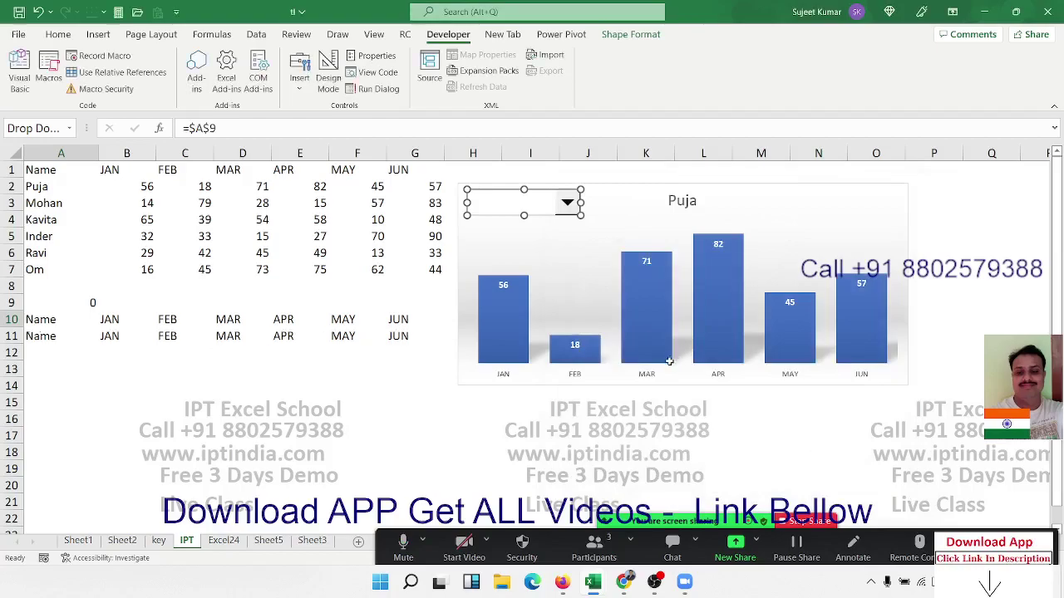
# Step: Try the combo box with Puja, Mohan, Kavita and Inder to watch the chart update
pyautogui.click(428, 382)
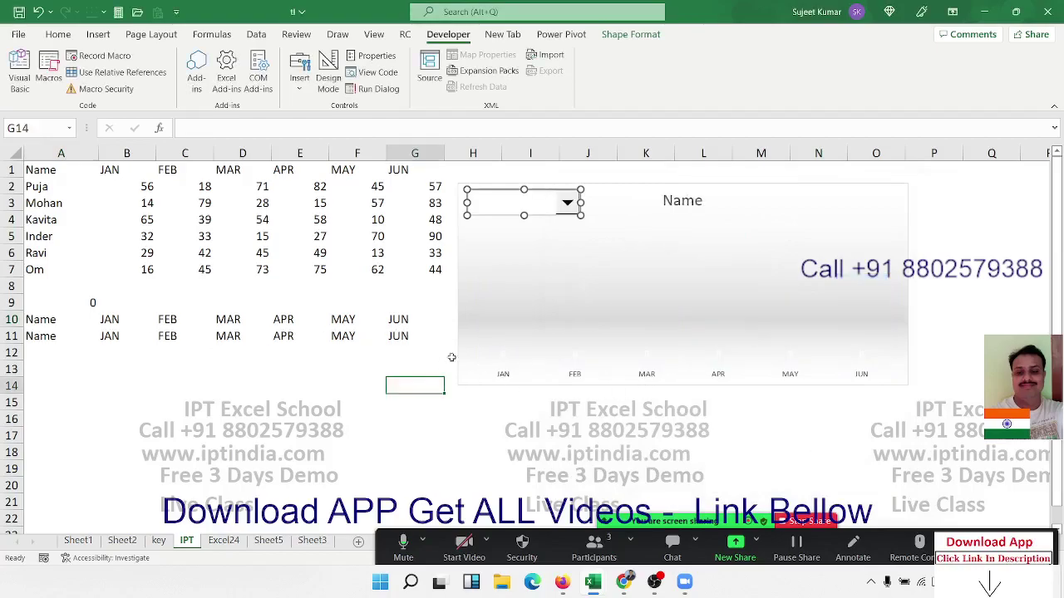
pyautogui.click(565, 207)
pyautogui.click(550, 222)
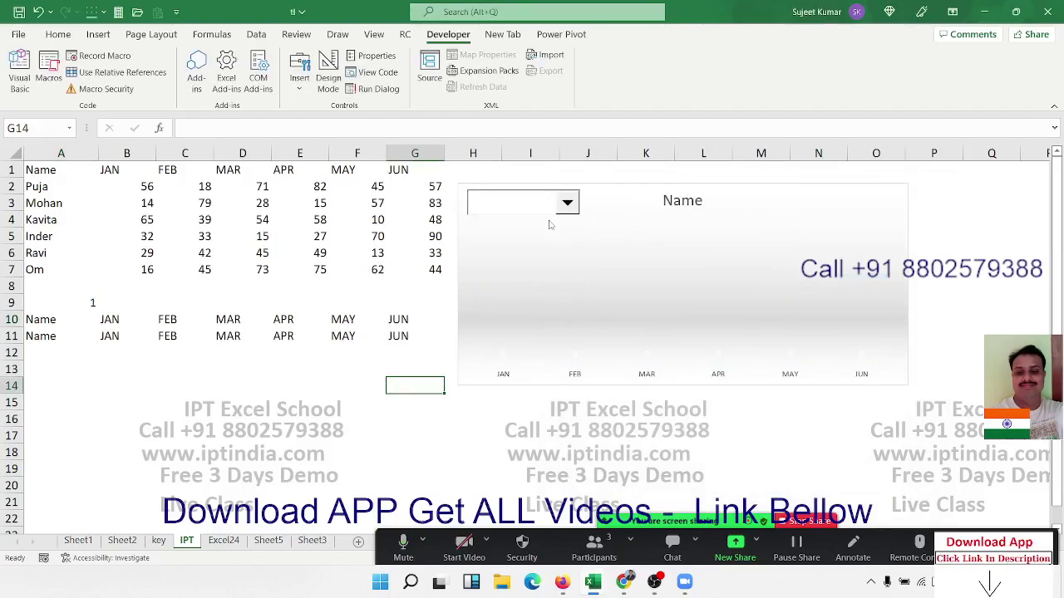
pyautogui.click(48, 189)
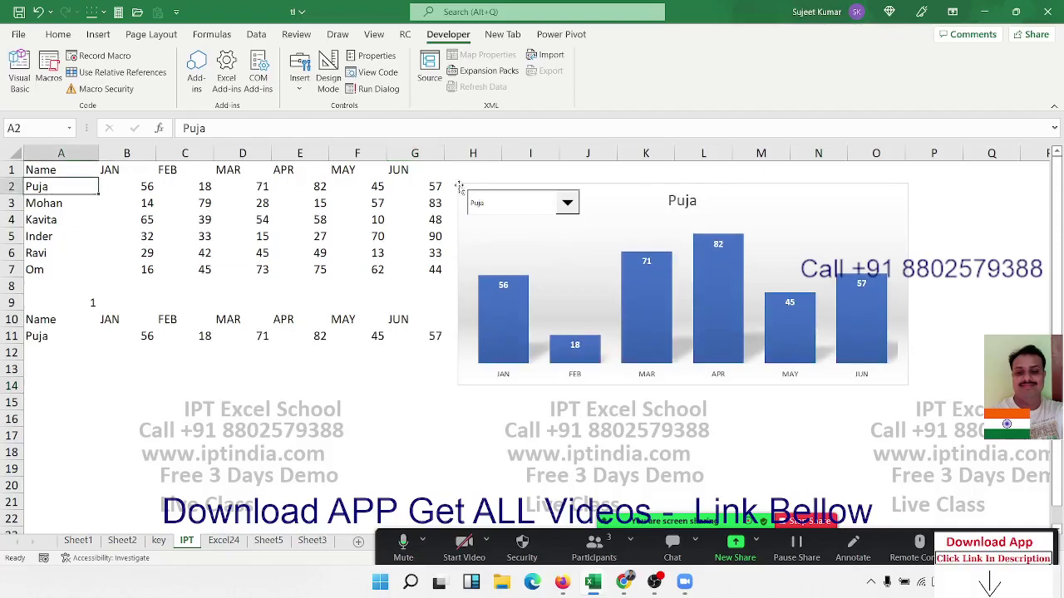
pyautogui.click(573, 210)
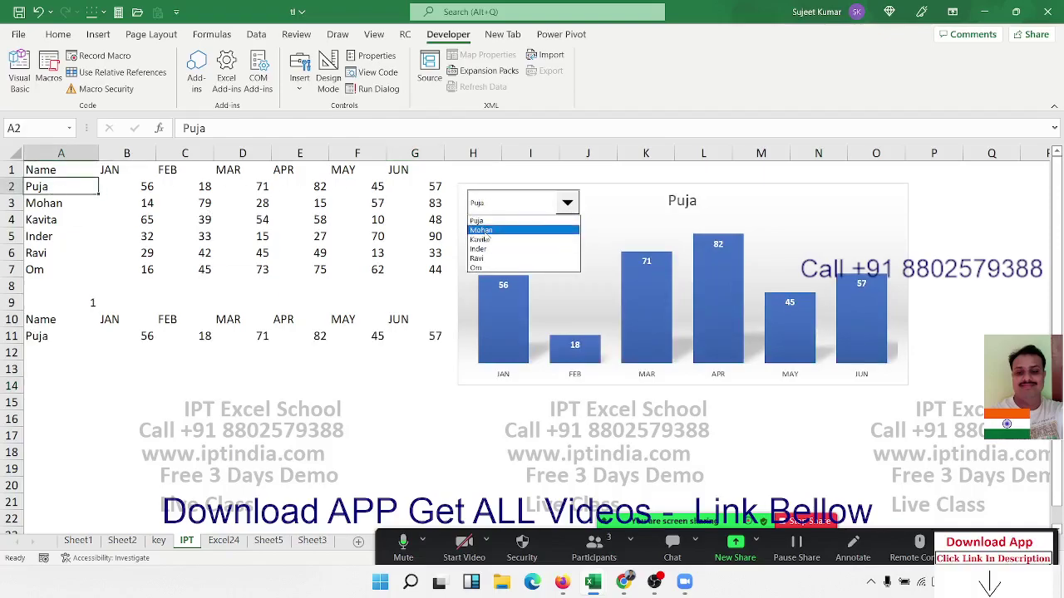
pyautogui.click(485, 231)
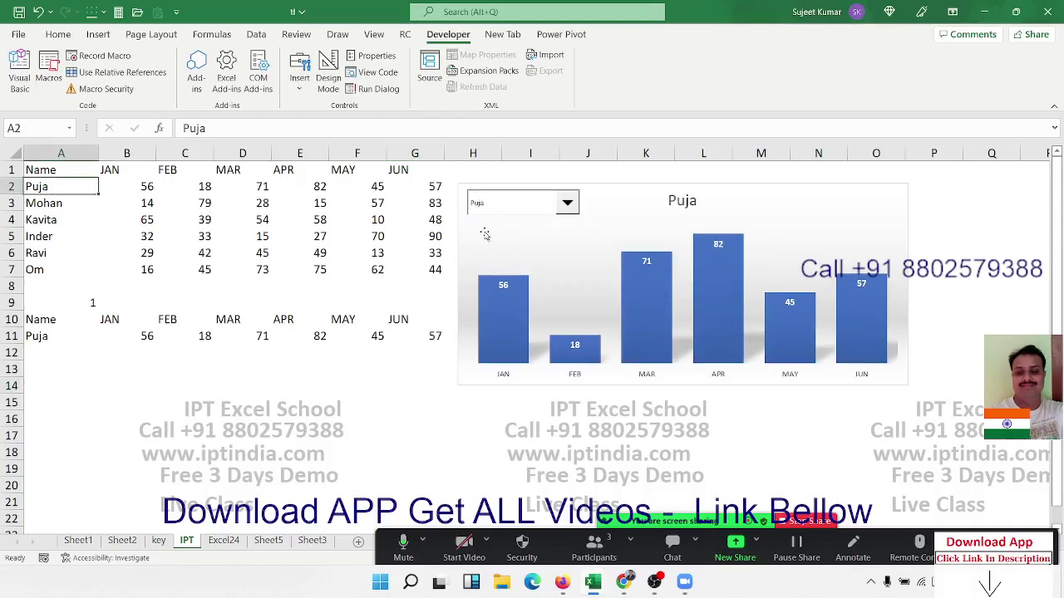
pyautogui.click(569, 205)
pyautogui.click(513, 238)
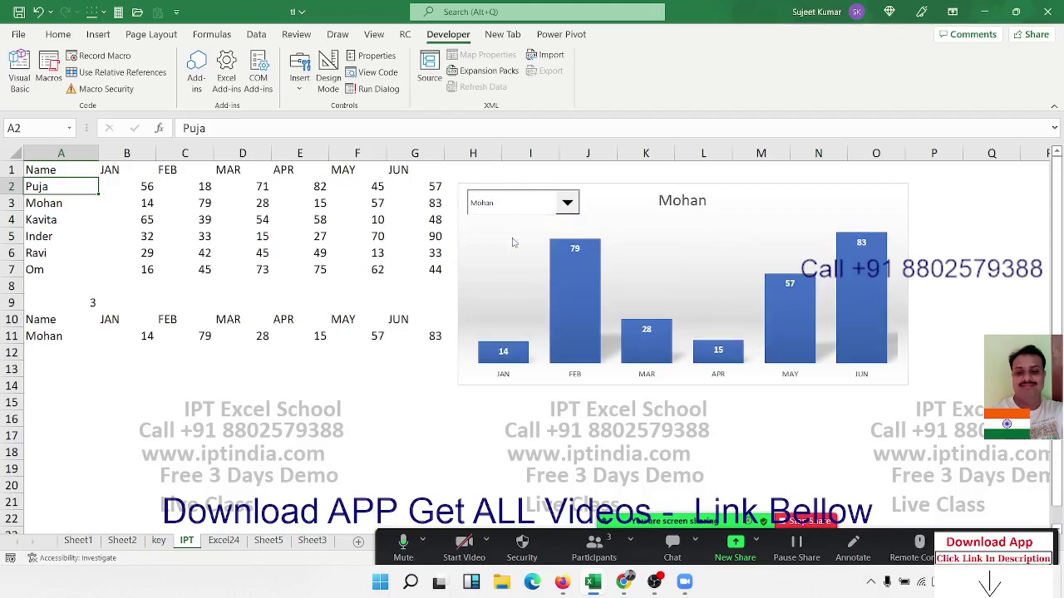
pyautogui.click(567, 205)
pyautogui.click(509, 248)
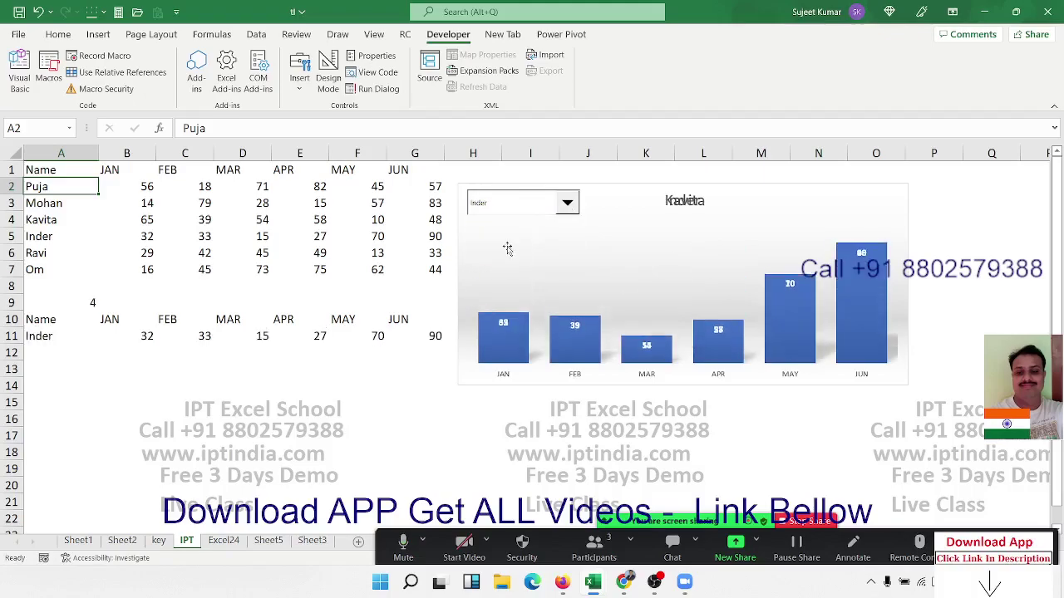
# Step: Pick Mohan again and select his lookup row A11:G11 to check the formula
pyautogui.click(557, 212)
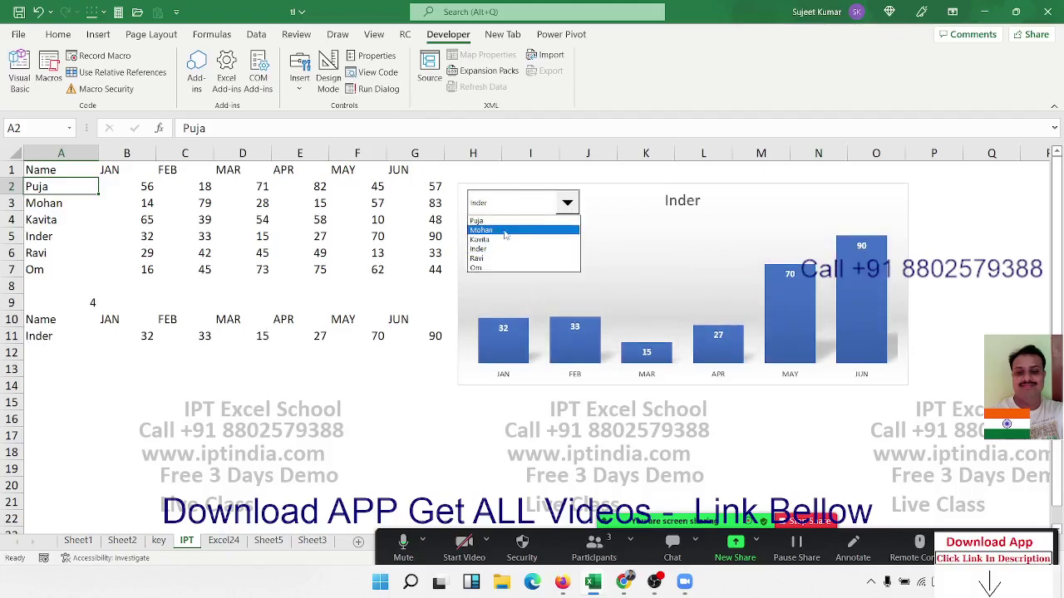
pyautogui.click(505, 230)
pyautogui.press('Down')
pyautogui.press('Down')
pyautogui.press('Down')
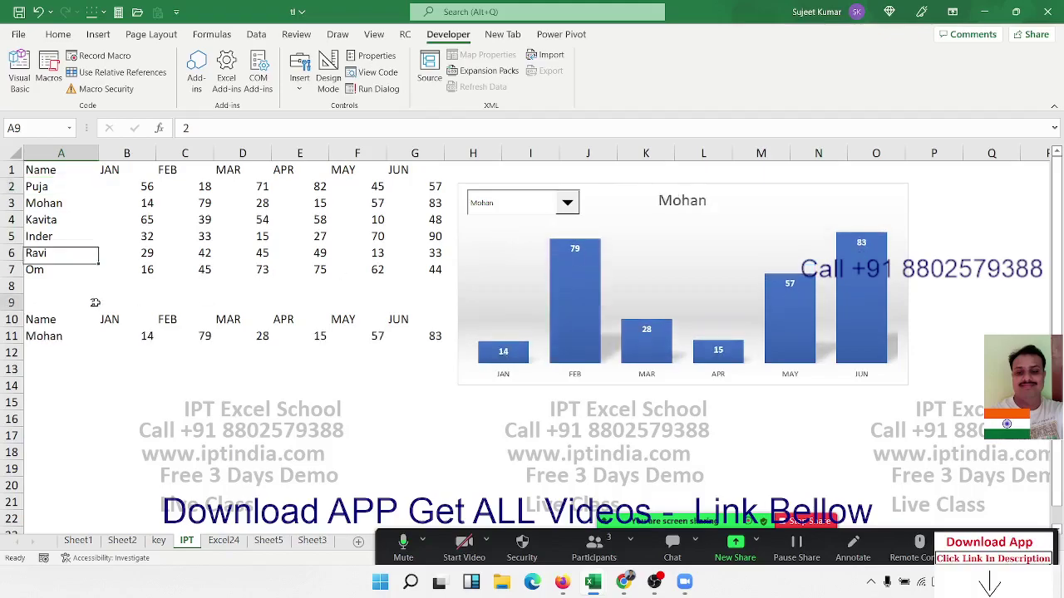
pyautogui.press('Down')
pyautogui.press('Down')
pyautogui.press('Down')
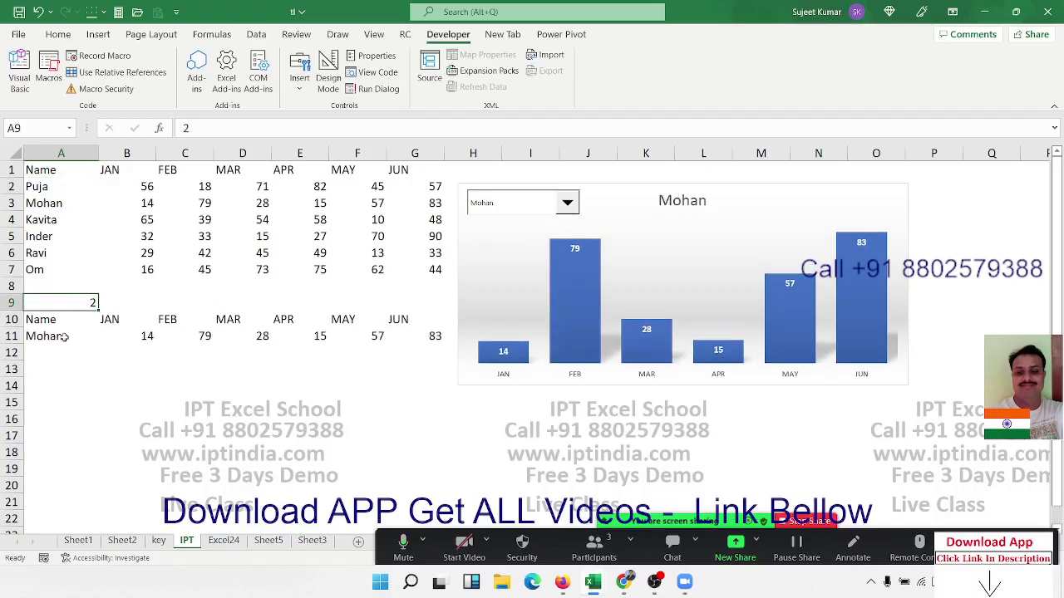
pyautogui.moveTo(64, 337); pyautogui.dragTo(395, 330)
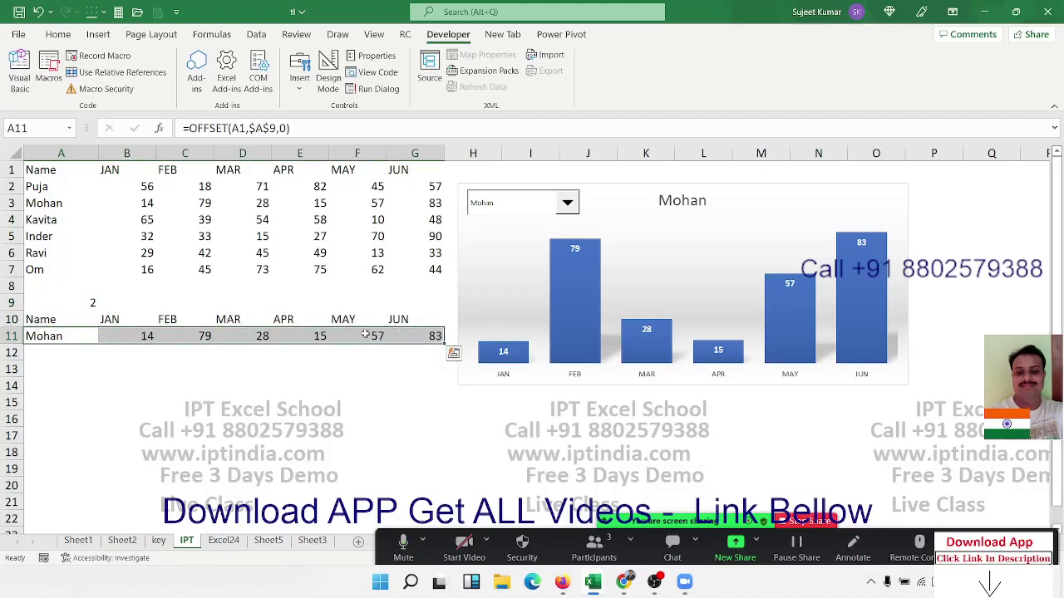
# Step: Label cell A8, below the last name, as 'Target'
pyautogui.click(137, 350)
pyautogui.click(46, 275)
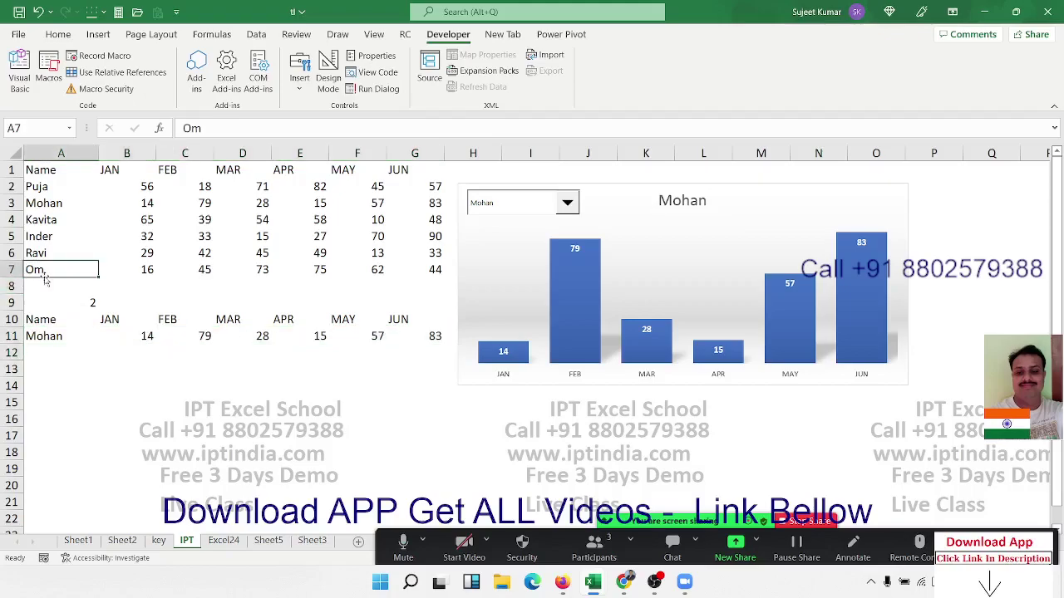
pyautogui.click(46, 281)
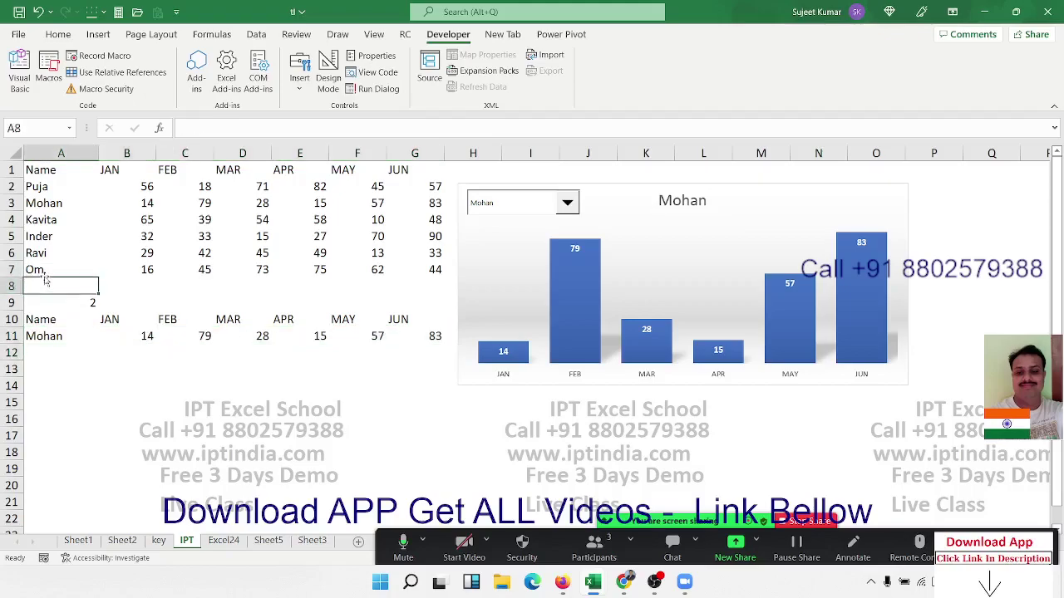
pyautogui.write('Target')
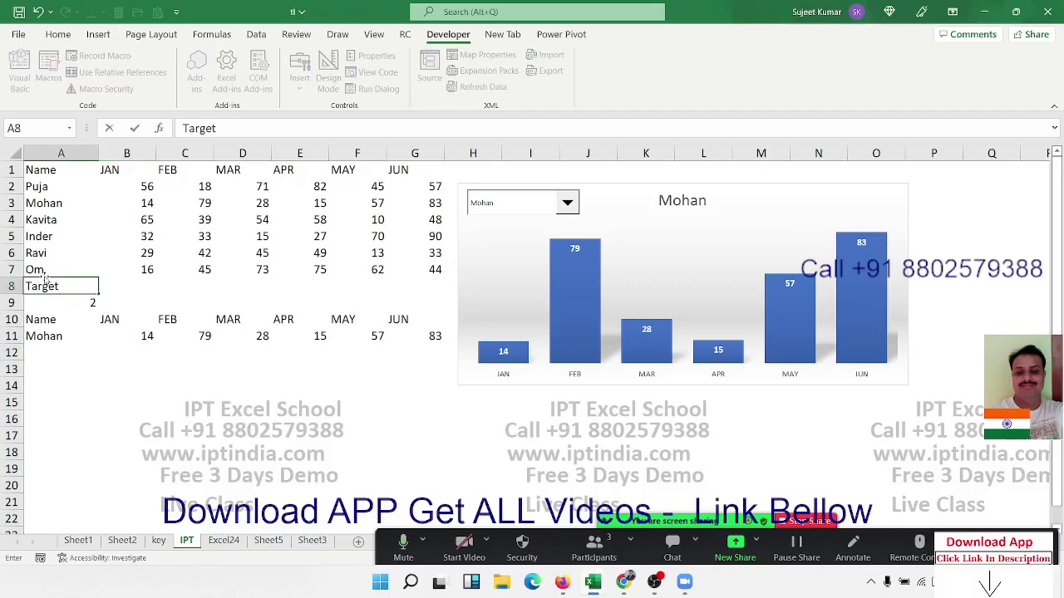
pyautogui.press('Tab')
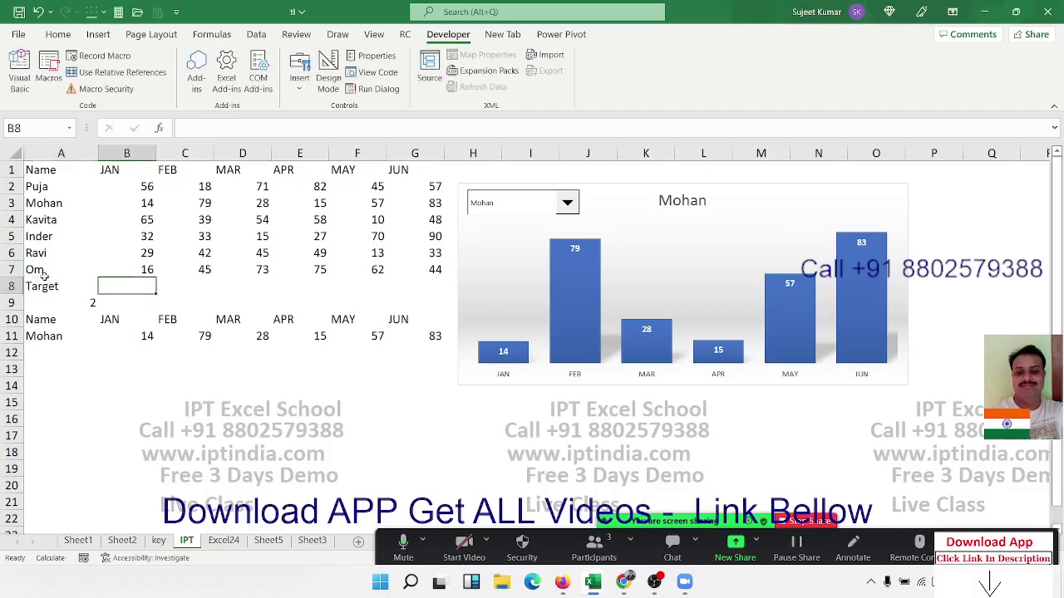
# Step: Enter the monthly targets 85, 65, 85, 65, 85, 95 in B8:G8
pyautogui.write('85')
pyautogui.press('Tab')
pyautogui.write('65')
pyautogui.press('Tab')
pyautogui.write('85\t65')
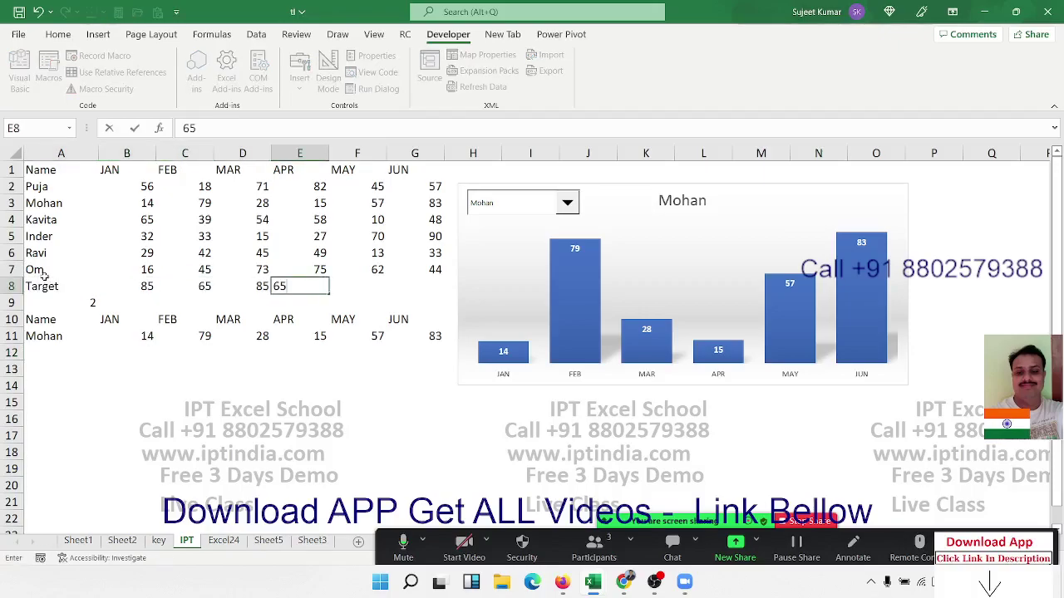
pyautogui.press('Tab')
pyautogui.write('85')
pyautogui.press('Tab')
pyautogui.write('95')
pyautogui.press('Tab')
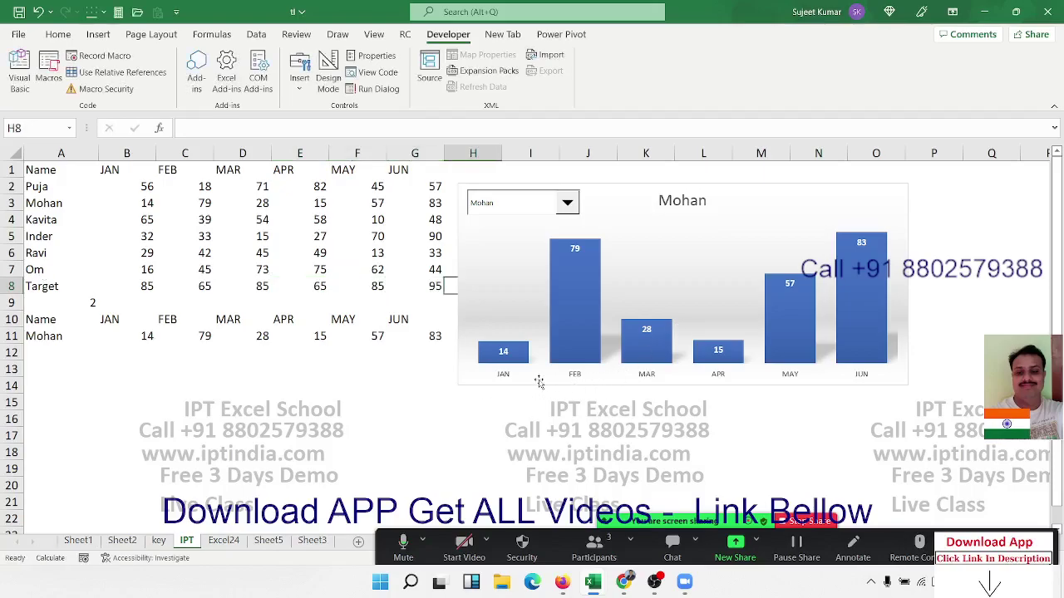
# Step: Enter TRUE in B9 as the target on/off switch
pyautogui.click(126, 305)
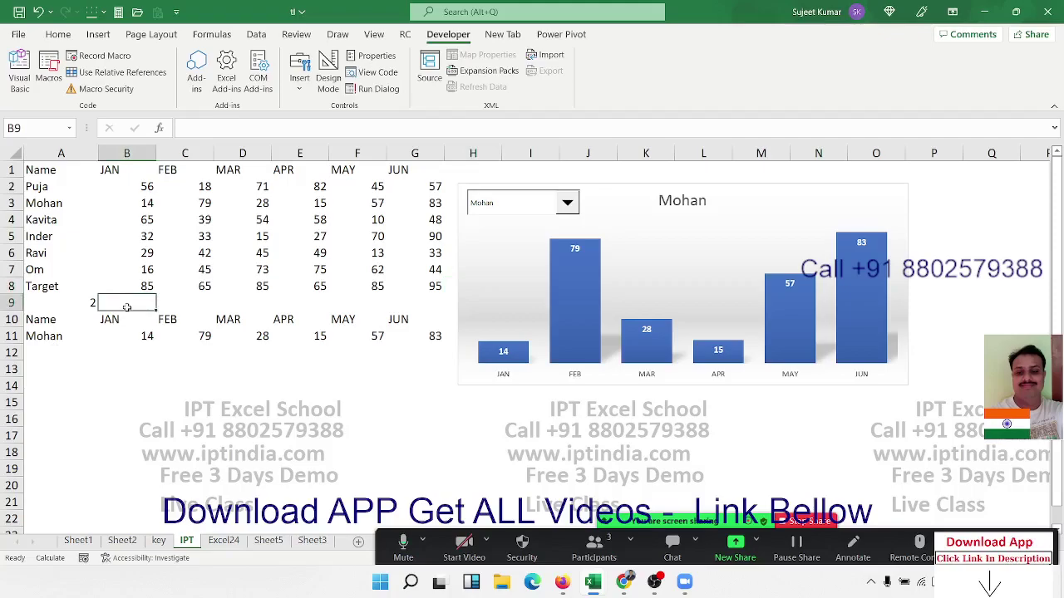
pyautogui.write('true')
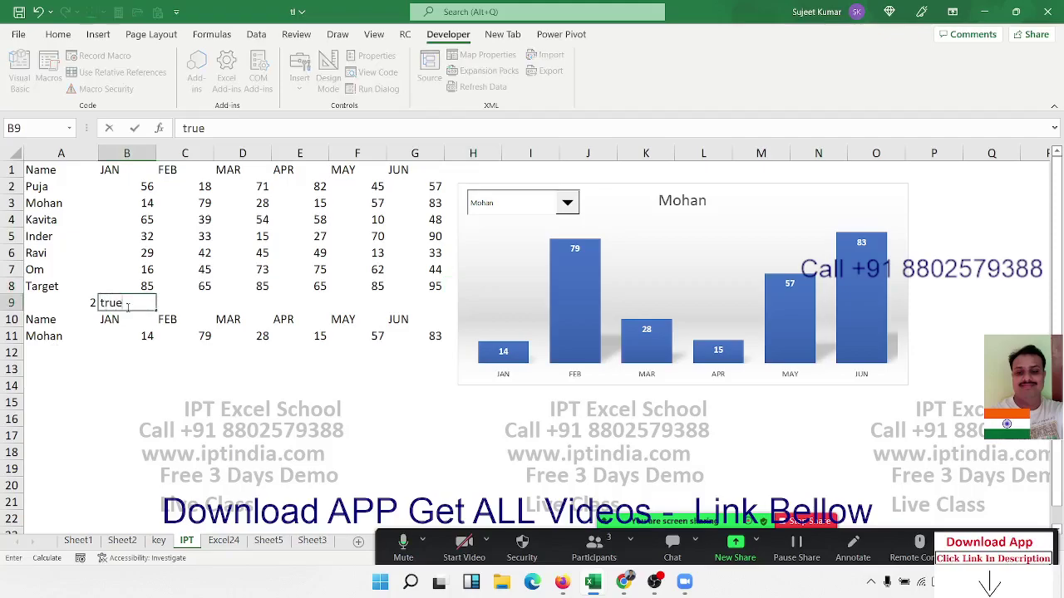
pyautogui.hotkey('ctrl', 'Return')
pyautogui.press('Down')
pyautogui.press('Left')
pyautogui.press('Down')
pyautogui.press('Down')
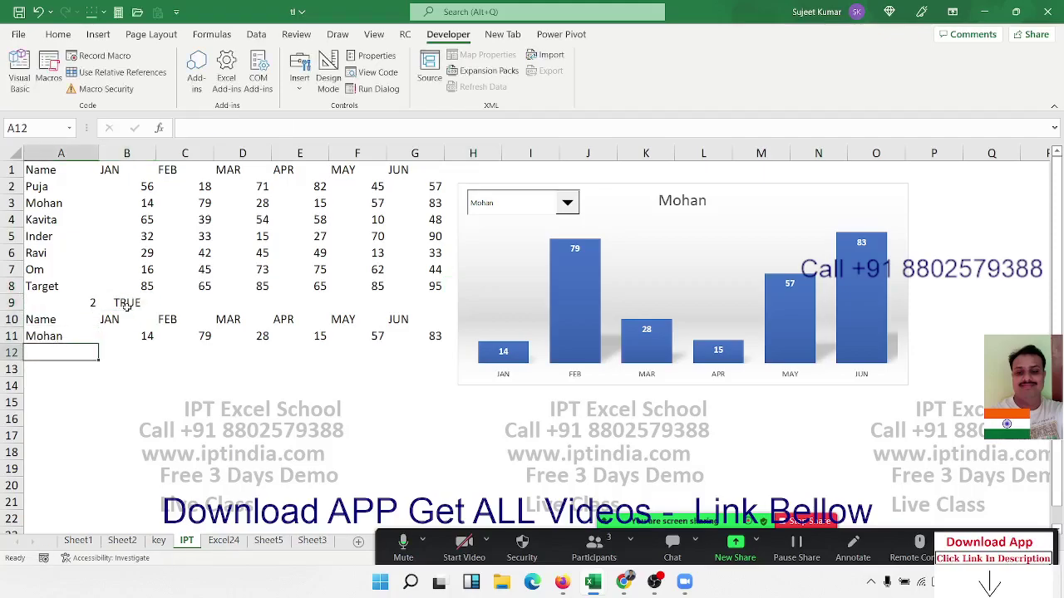
# Step: Enter a first-try OFFSET formula in A12 referencing B9 and A8
pyautogui.write('=off')
pyautogui.press('Tab')
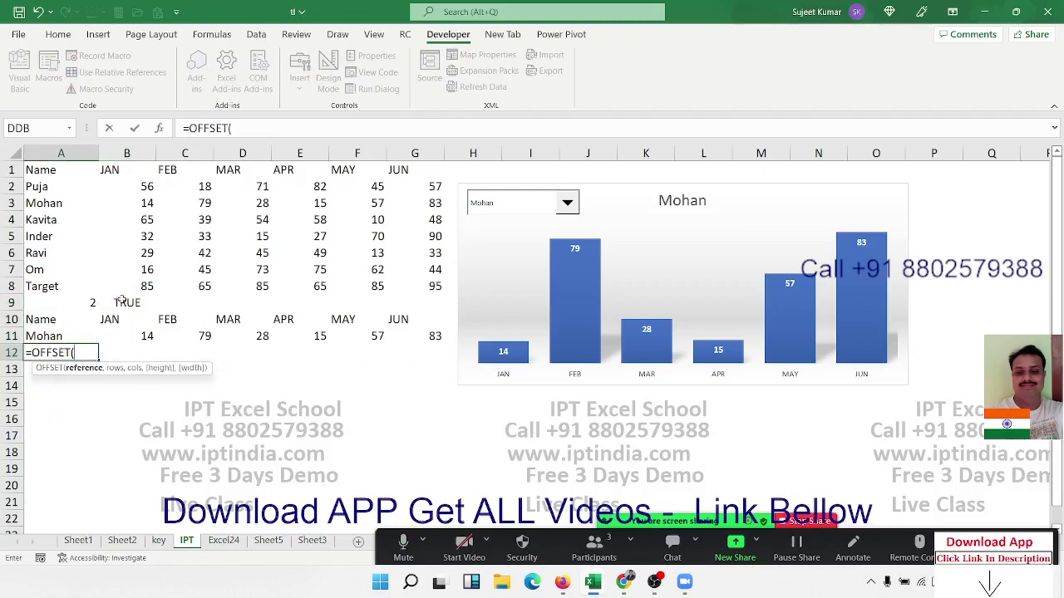
pyautogui.click(122, 301)
pyautogui.write(',')
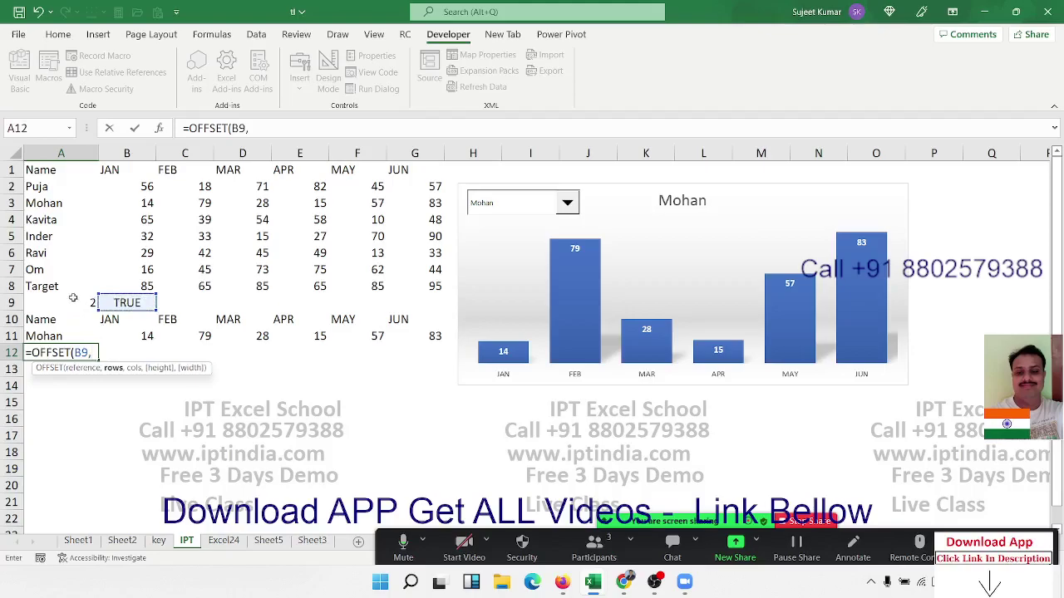
pyautogui.click(62, 287)
pyautogui.write(',""')
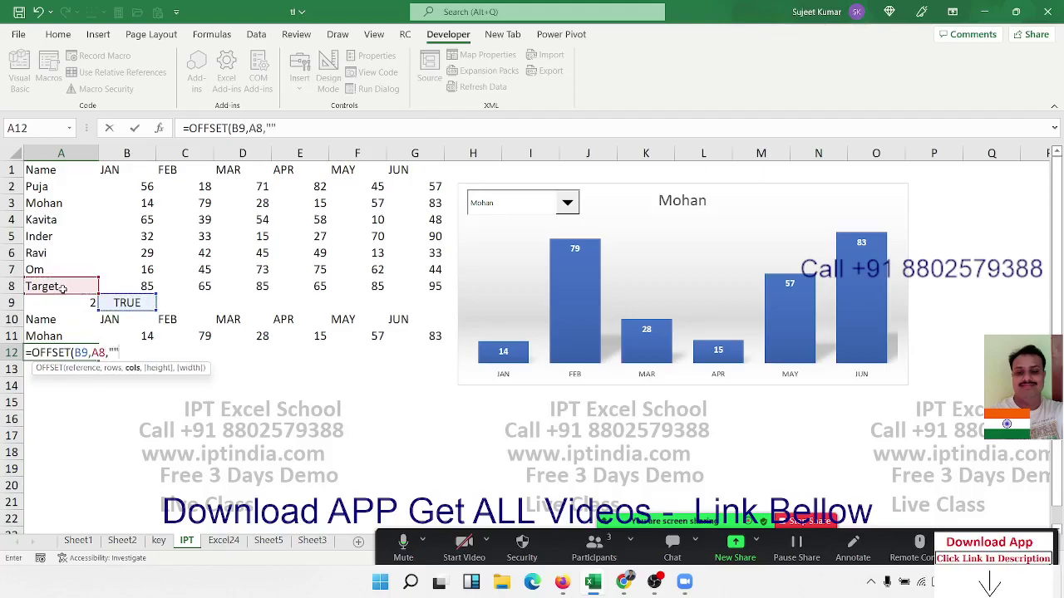
pyautogui.write(')')
pyautogui.hotkey('ctrl', 'Return')
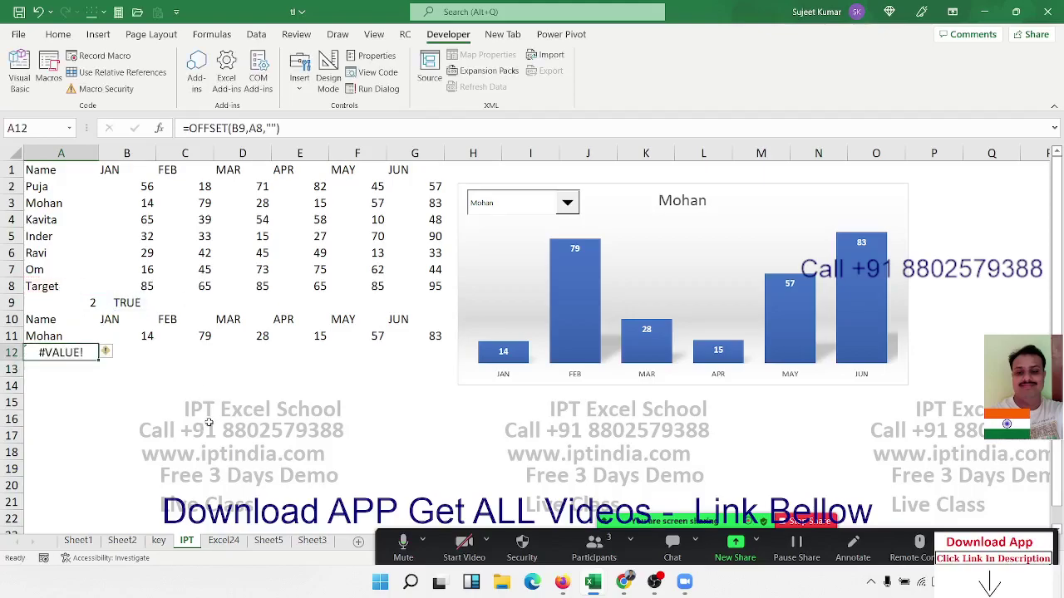
# Step: Replace the A12 formula with =IF($B$9,A8,"") and select A12:G12
pyautogui.click(253, 128)
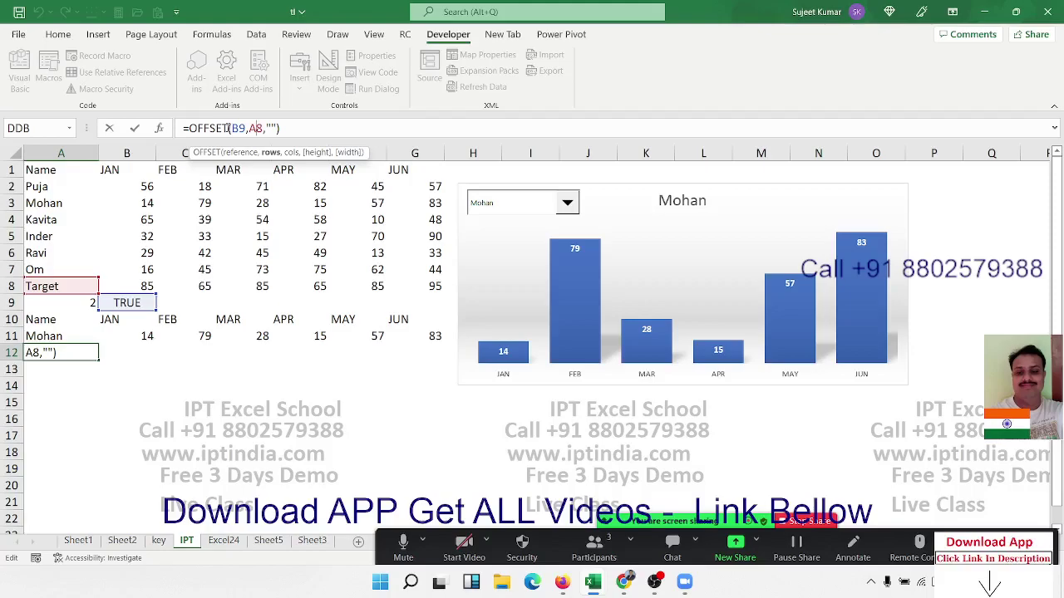
pyautogui.moveTo(185, 128); pyautogui.dragTo(281, 128)
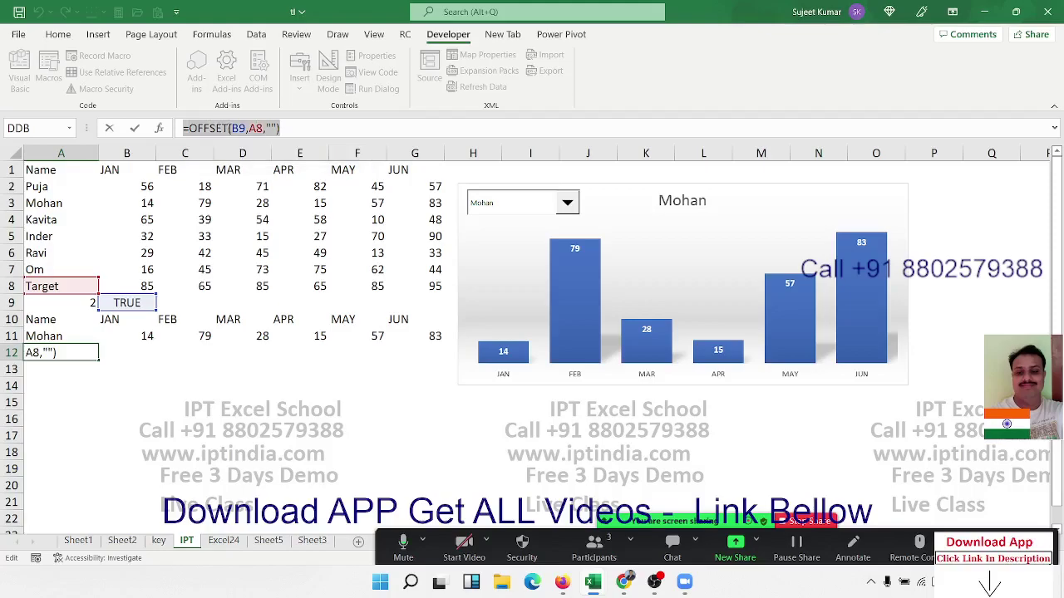
pyautogui.write('=IF(')
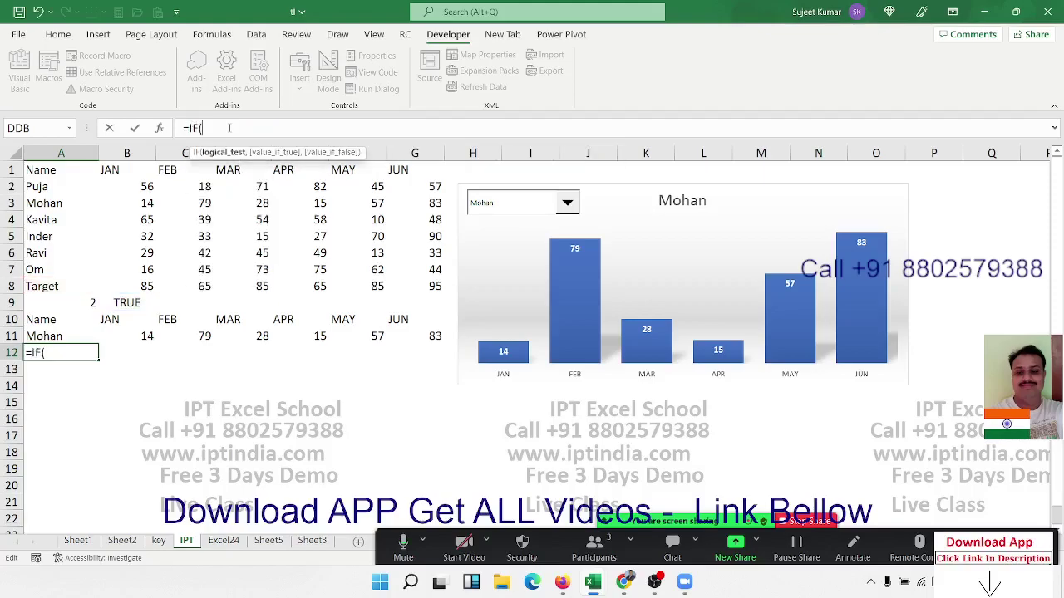
pyautogui.click(119, 305)
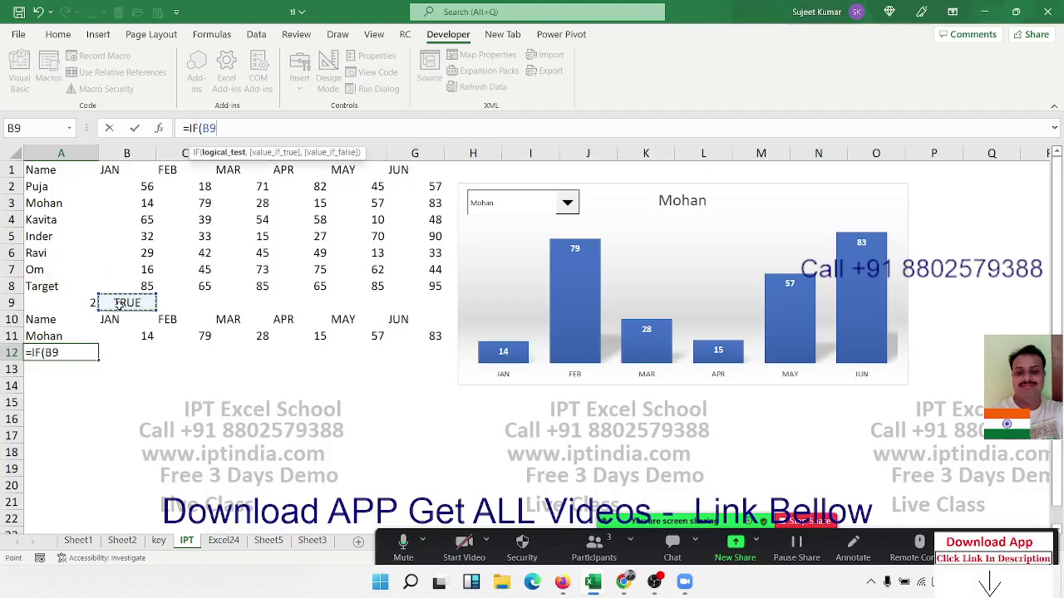
pyautogui.write(',')
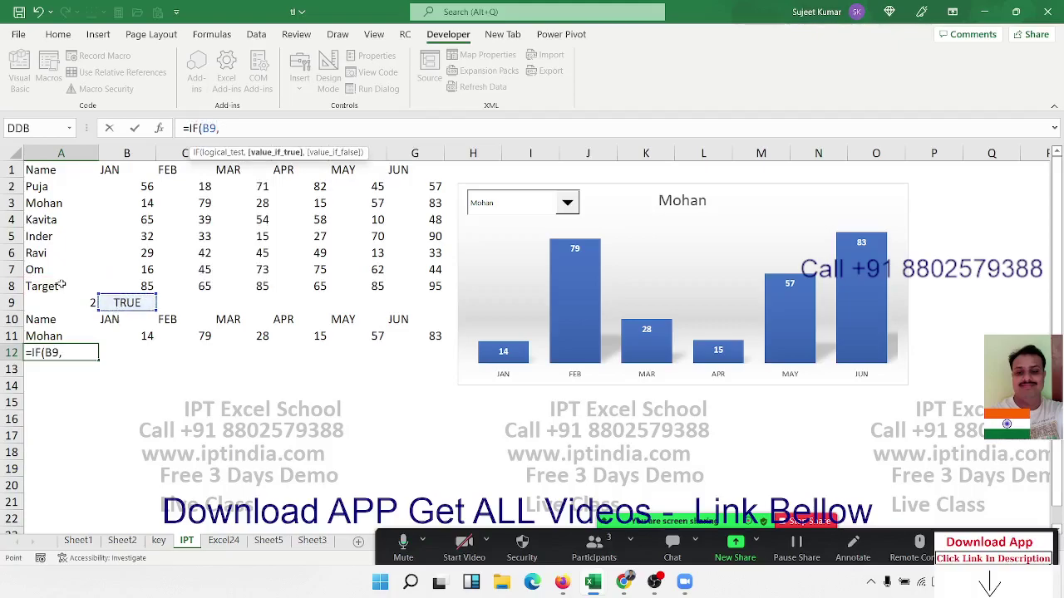
pyautogui.click(61, 285)
pyautogui.write(',')
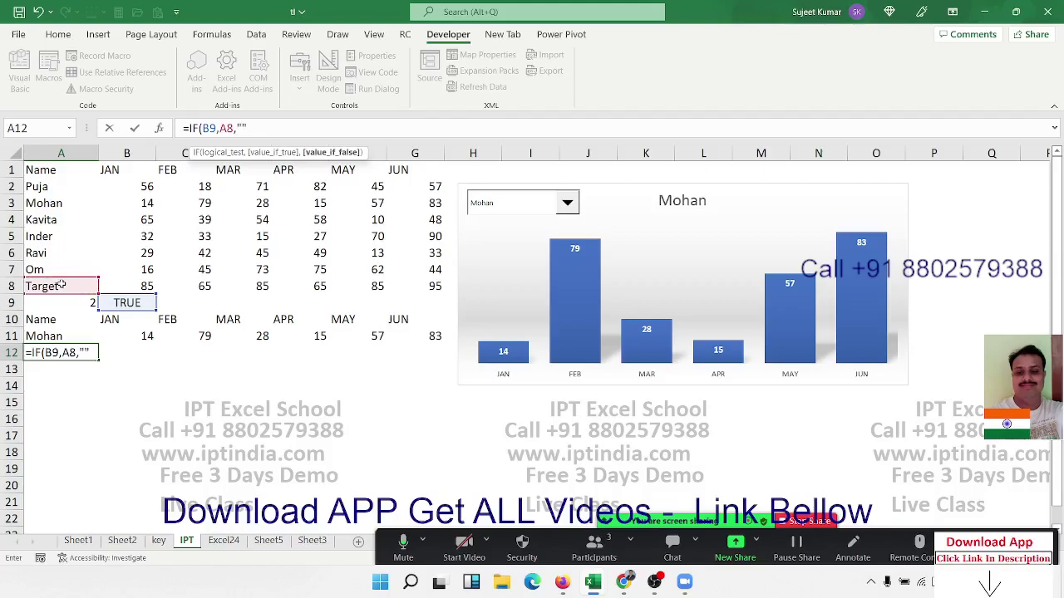
pyautogui.click(206, 131)
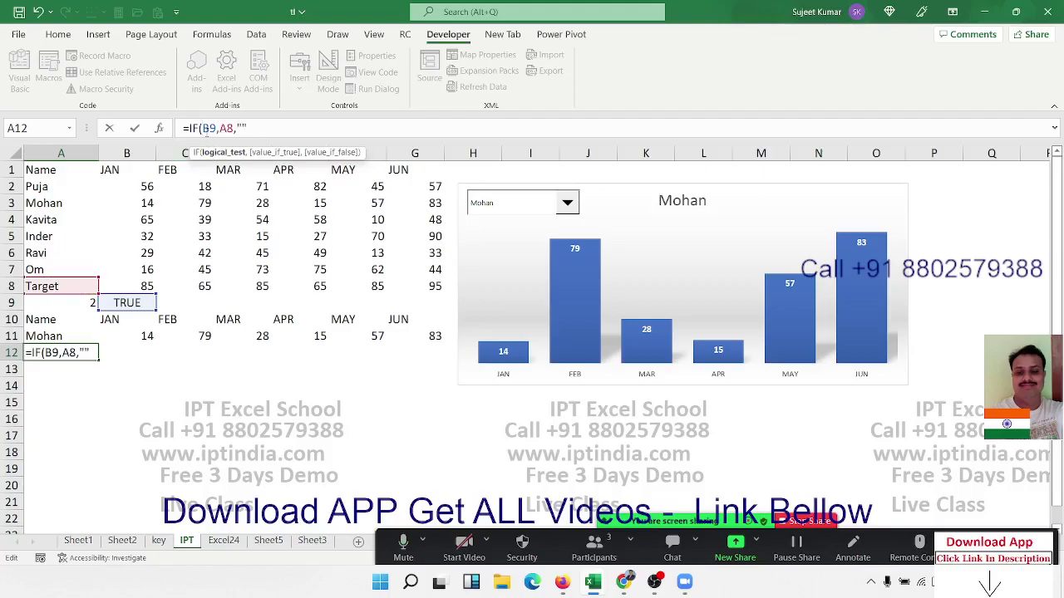
pyautogui.press('F4')
pyautogui.press('Return')
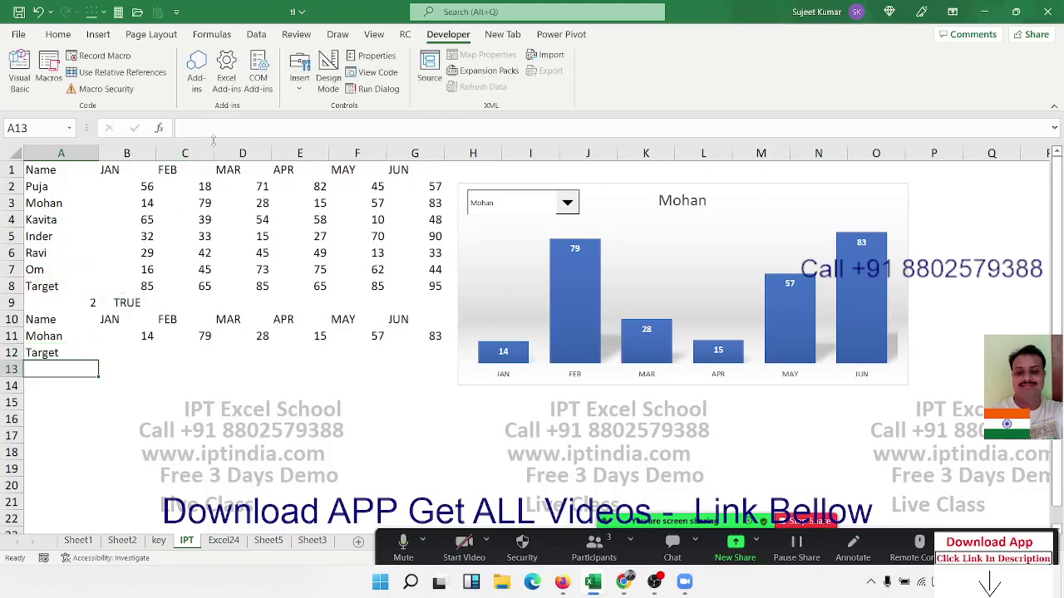
pyautogui.moveTo(60, 353); pyautogui.dragTo(440, 353)
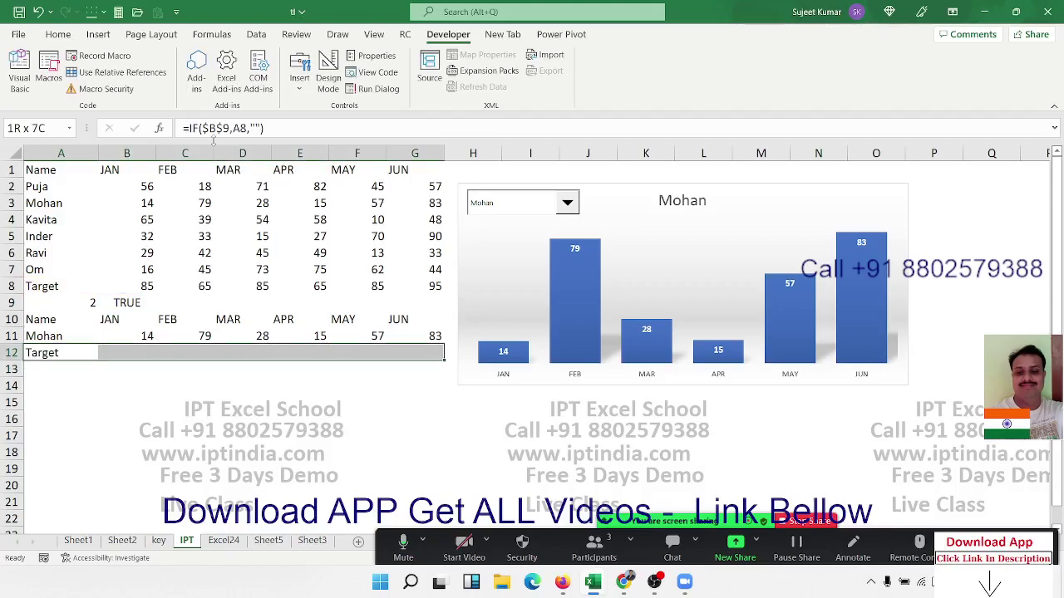
# Step: Fill the target formula across row 12 and extend the chart's data range to include it
pyautogui.hotkey('ctrl', 'r')
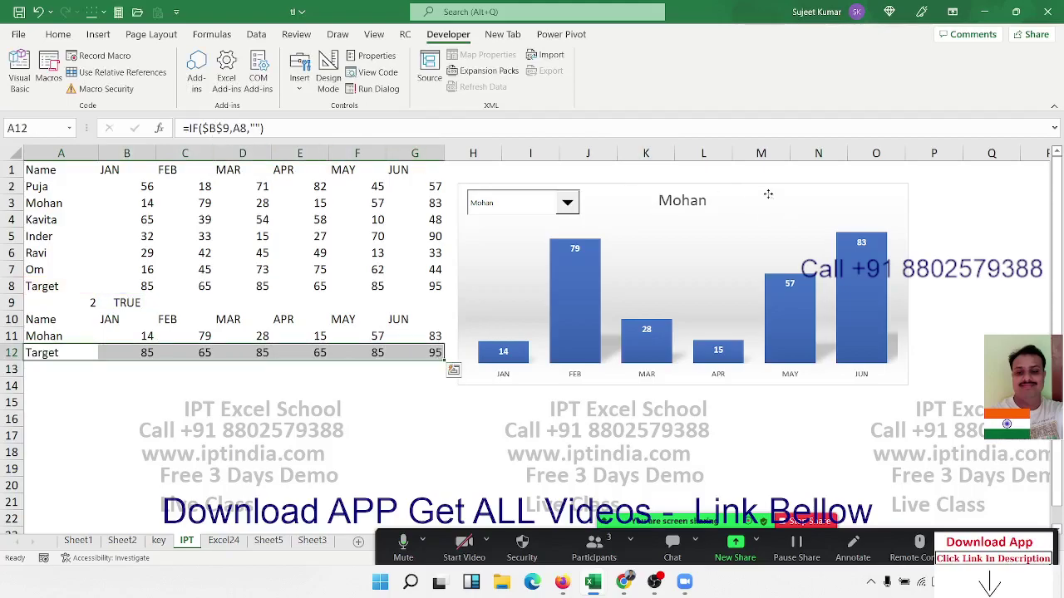
pyautogui.click(766, 195)
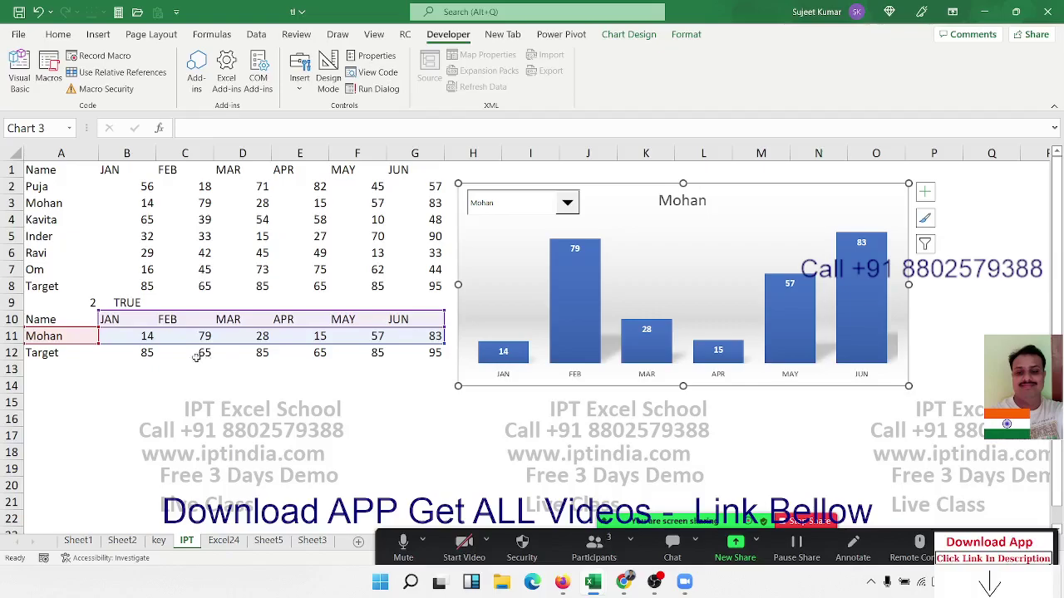
pyautogui.moveTo(99, 348); pyautogui.dragTo(106, 363)
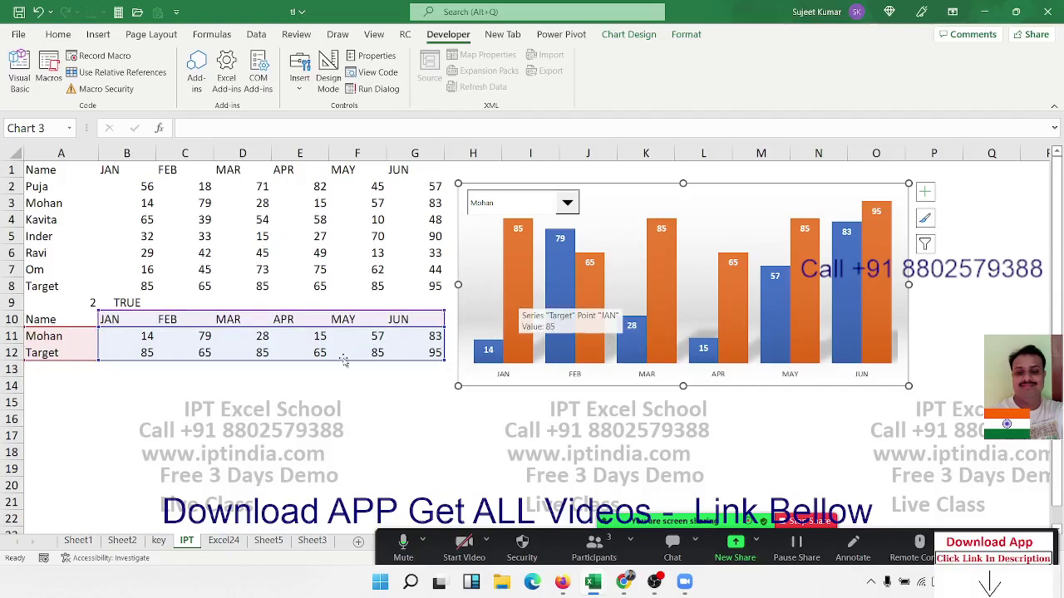
pyautogui.click(305, 384)
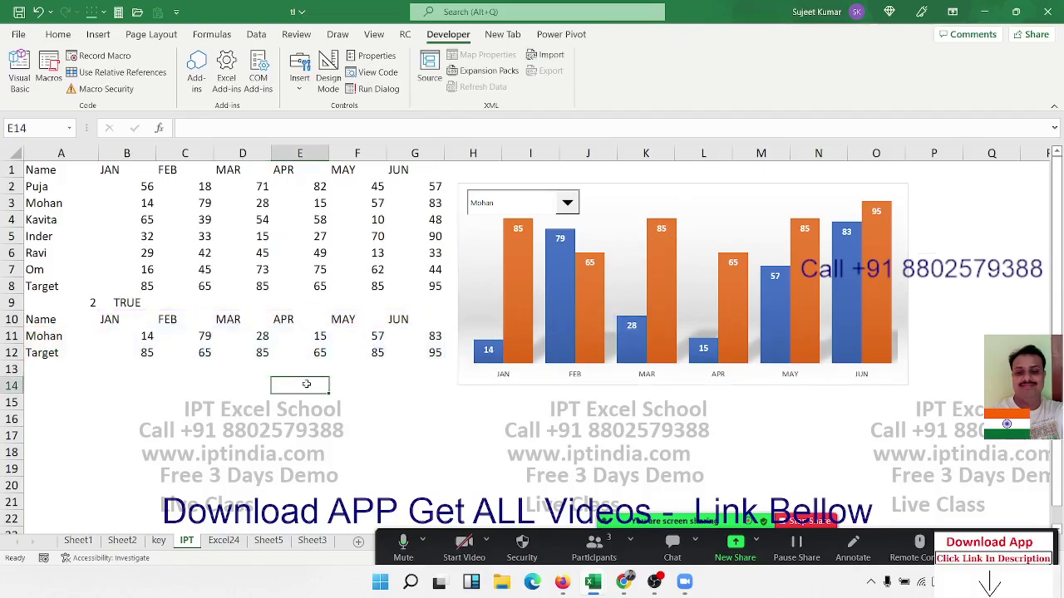
pyautogui.click(306, 86)
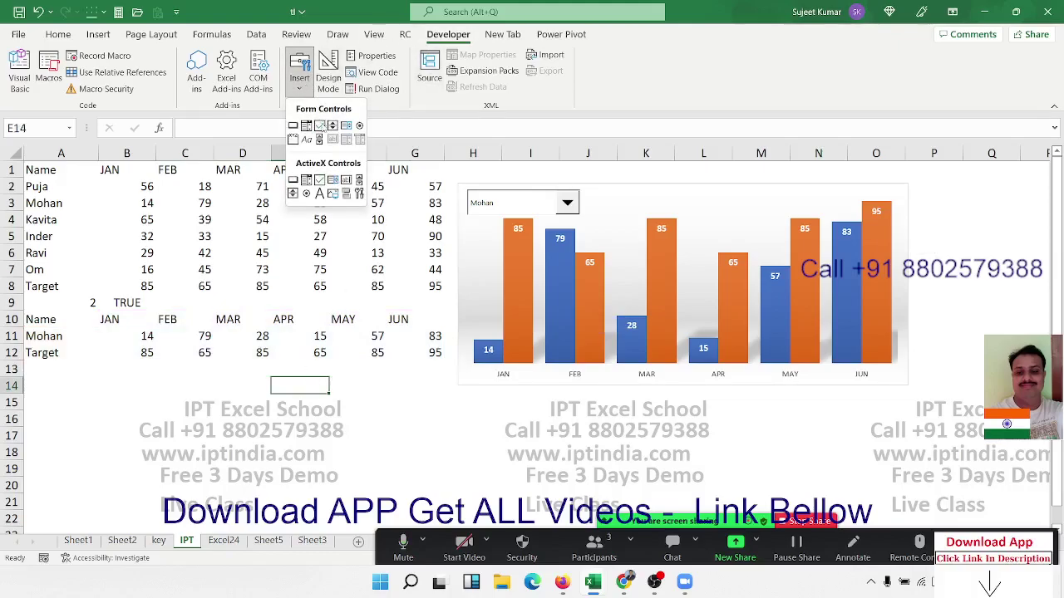
# Step: Draw a Target check box on the chart with 3-D shading, linked to cell $B$9
pyautogui.click(319, 126)
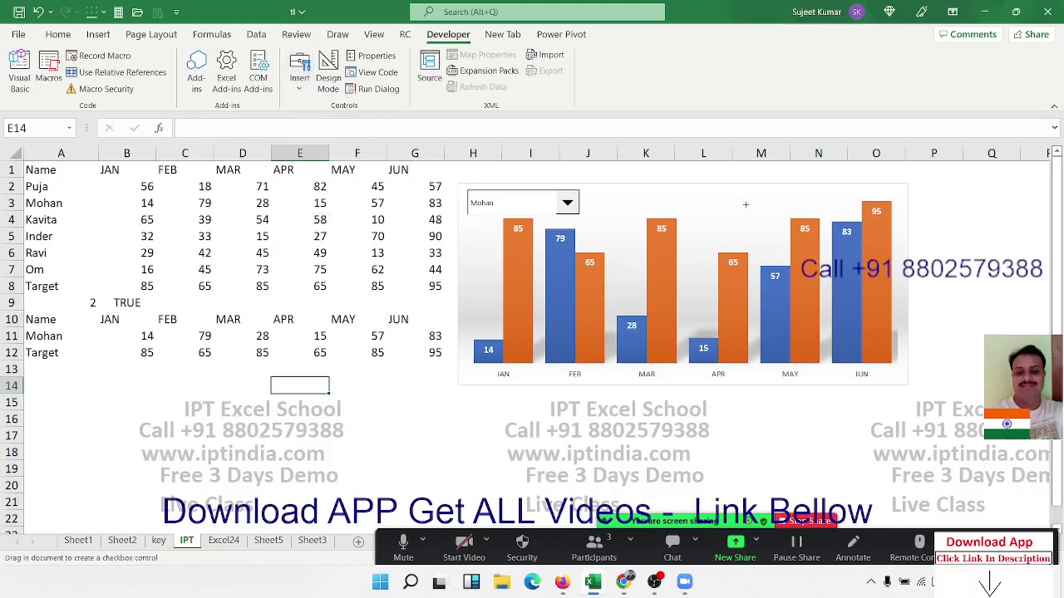
pyautogui.moveTo(706, 190); pyautogui.dragTo(756, 210)
pyautogui.write('Target')
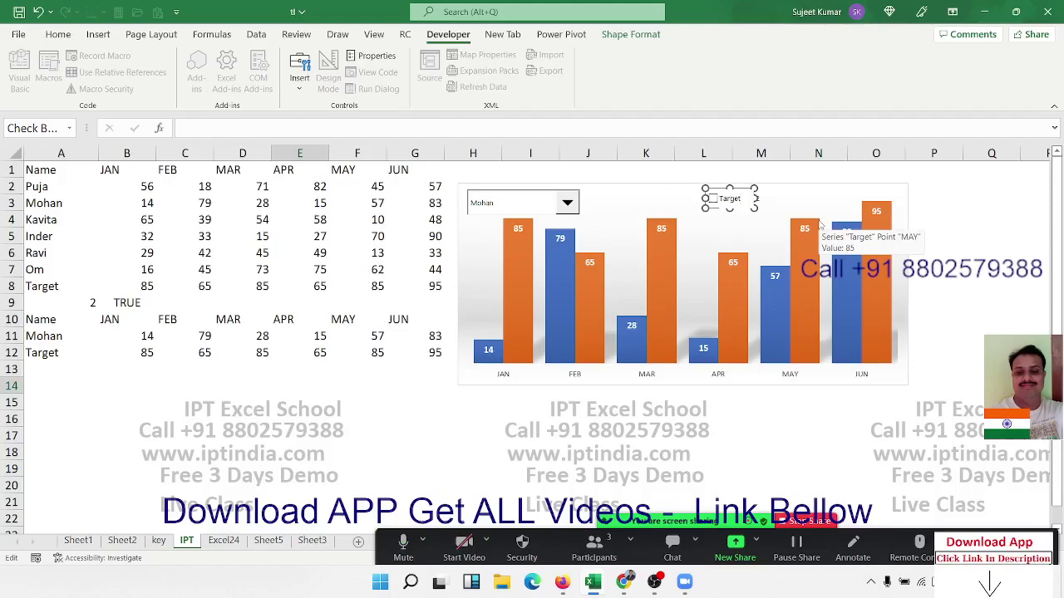
pyautogui.click(820, 223)
pyautogui.rightClick(730, 200)
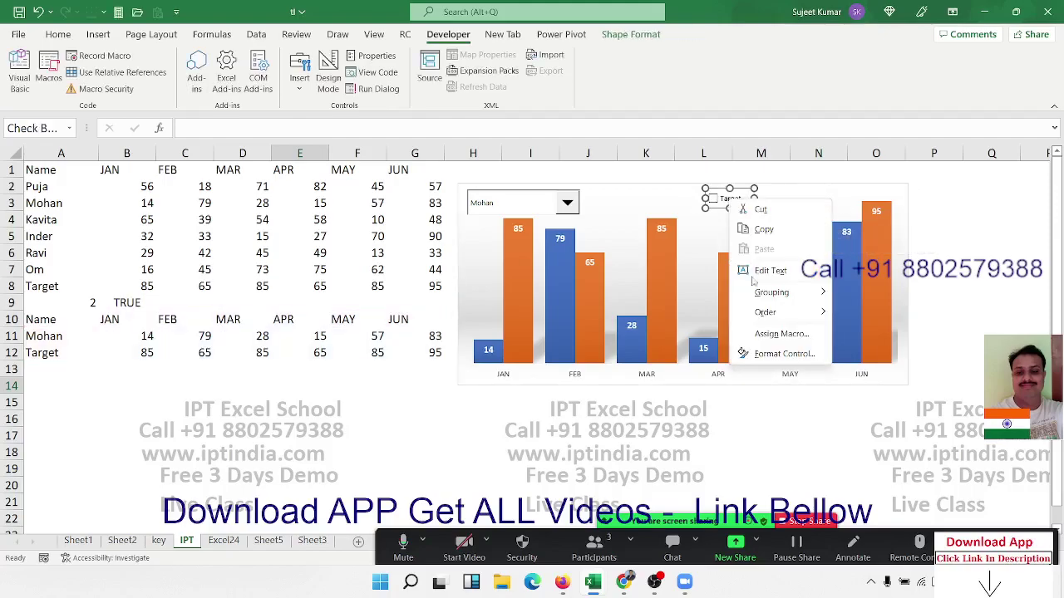
pyautogui.click(781, 353)
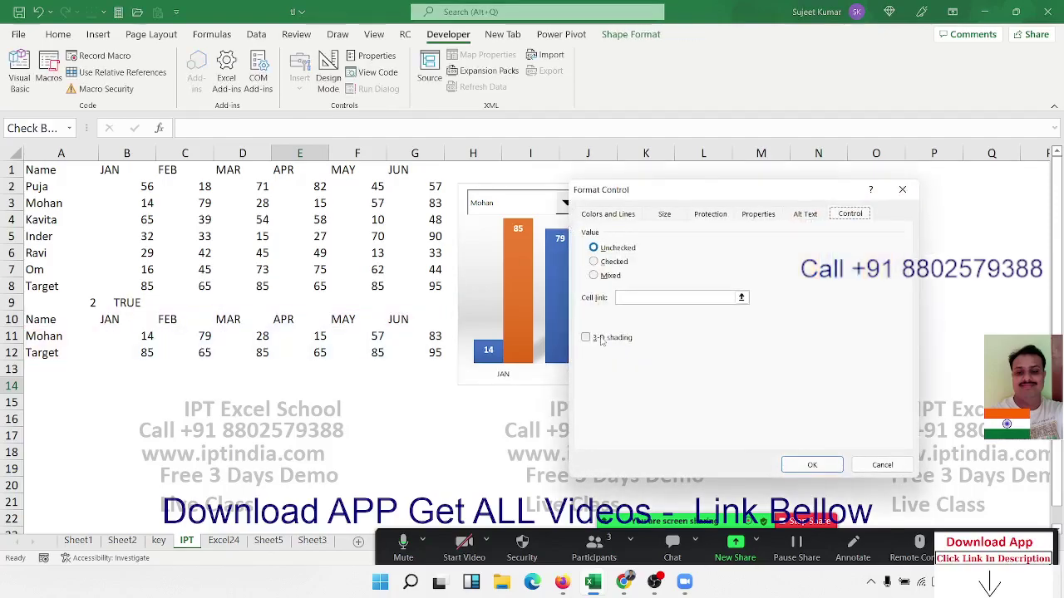
pyautogui.click(602, 338)
pyautogui.click(642, 297)
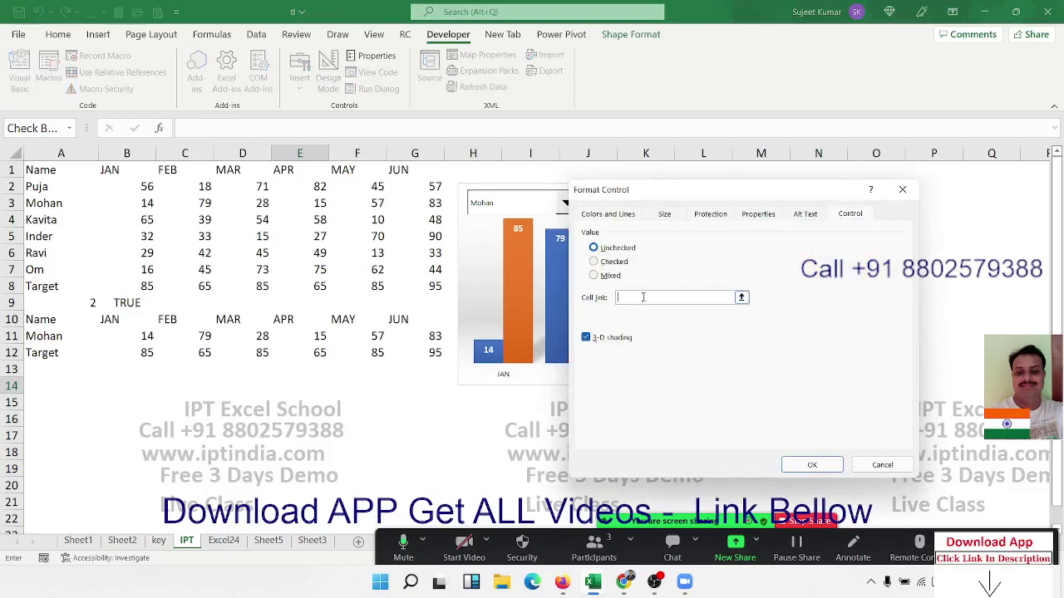
pyautogui.click(125, 301)
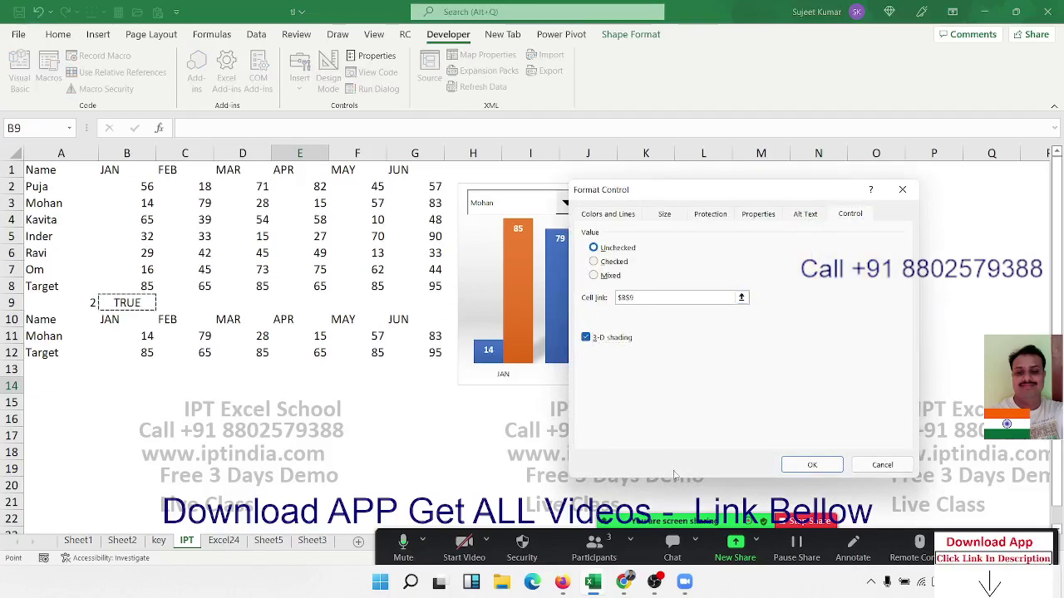
pyautogui.click(795, 468)
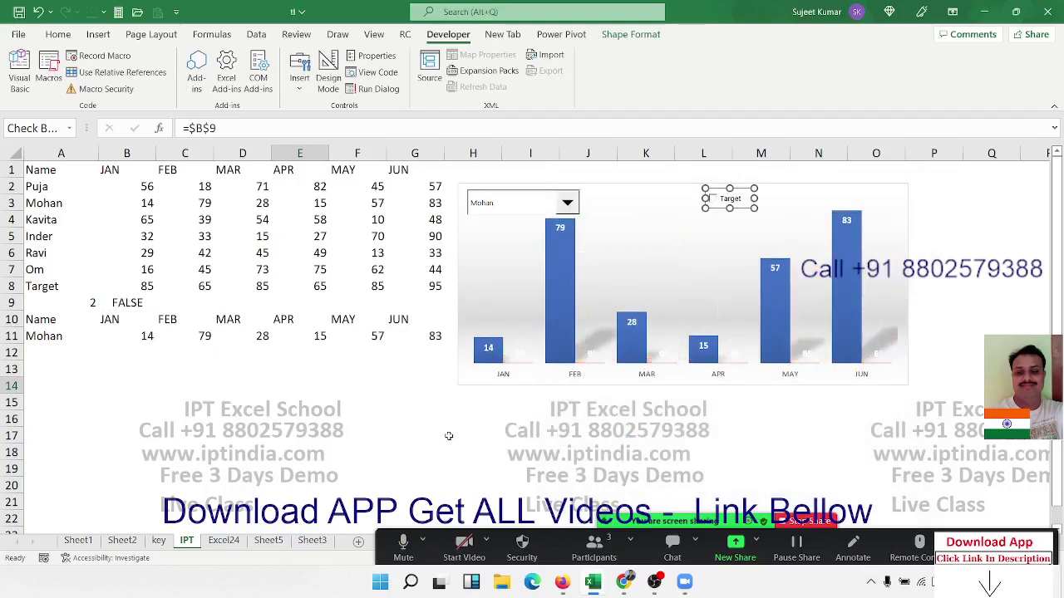
# Step: Toggle the Target check box several times to test showing and hiding the Target bars
pyautogui.click(455, 434)
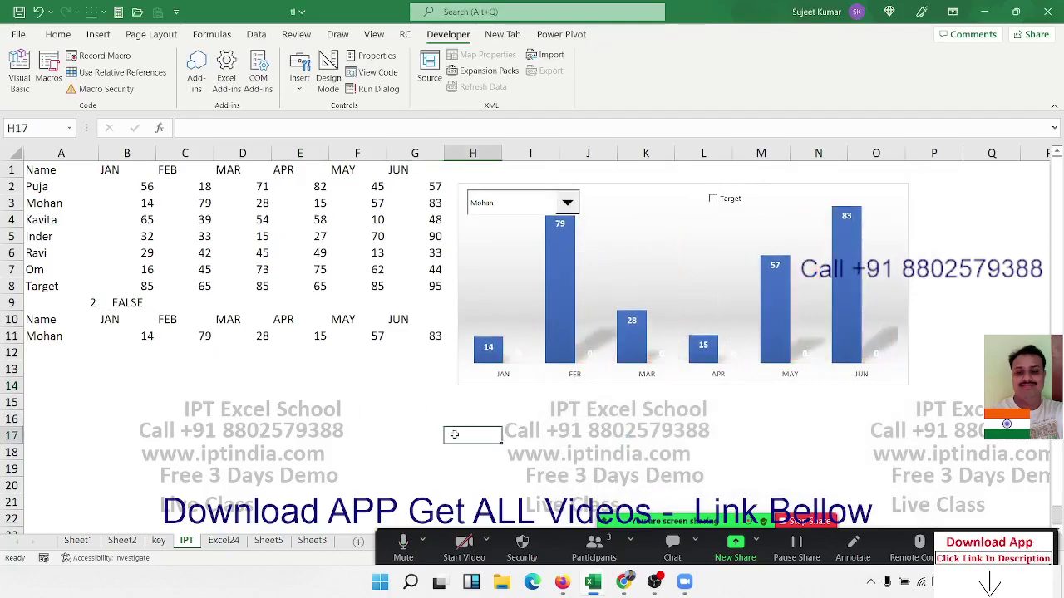
pyautogui.click(712, 200)
pyautogui.click(712, 200)
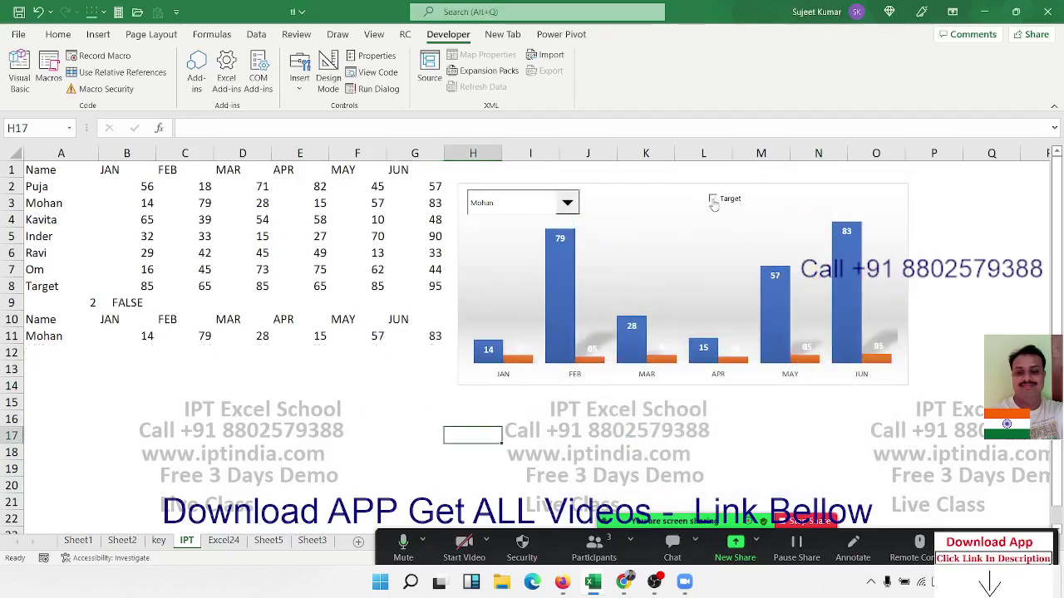
pyautogui.click(712, 200)
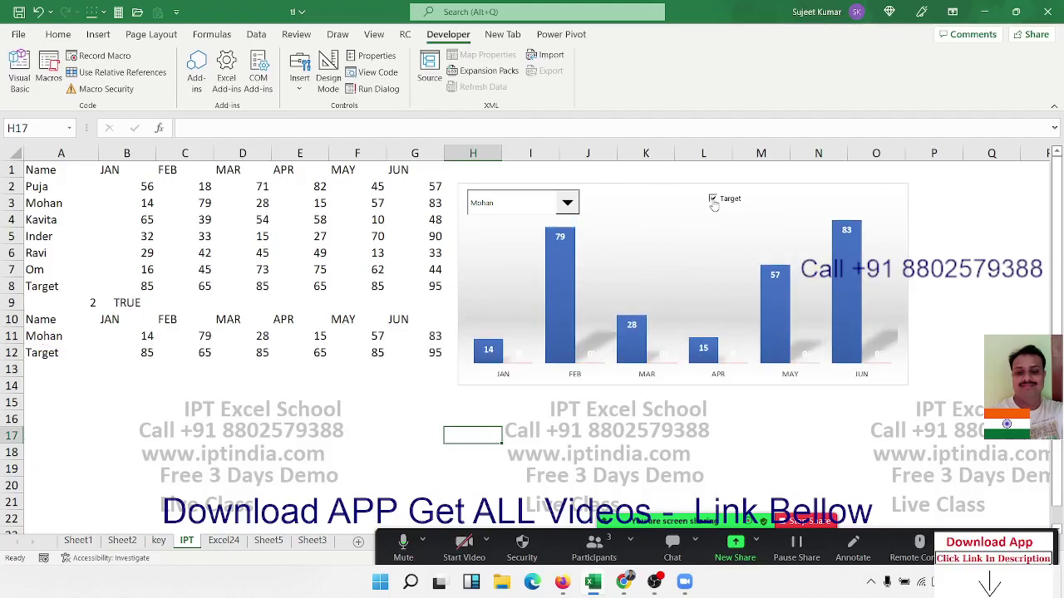
pyautogui.click(712, 201)
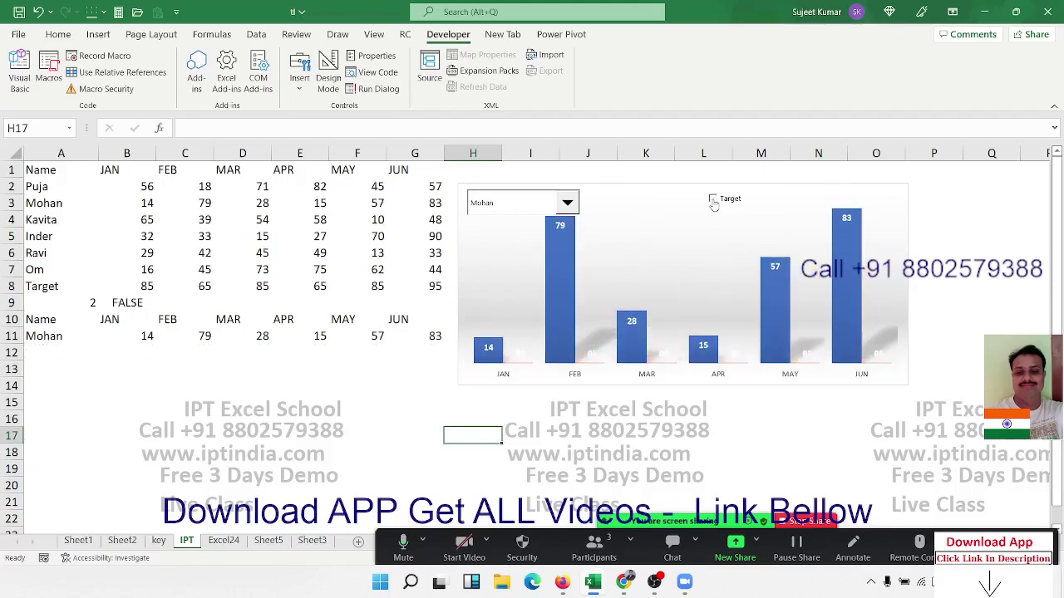
pyautogui.click(712, 201)
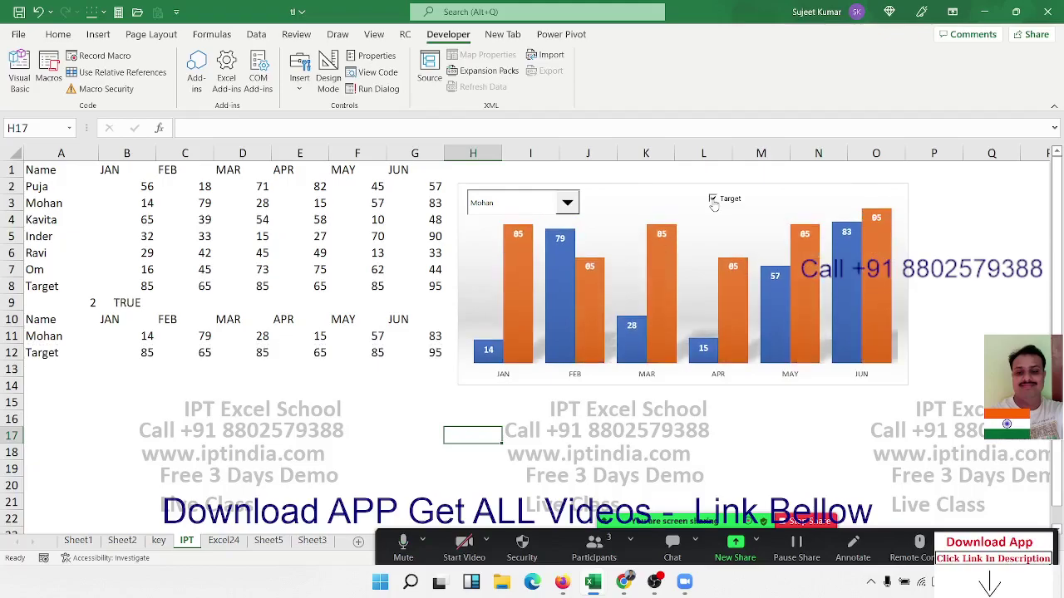
pyautogui.click(712, 201)
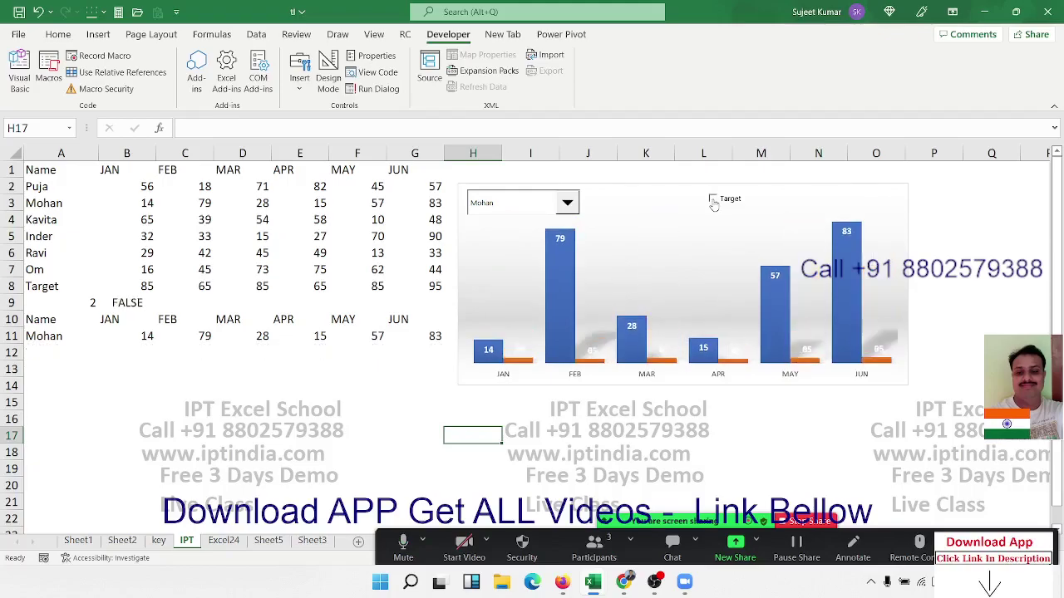
# Step: Enlarge the chart down and to the right, then retest Target, leaving the bars hidden
pyautogui.click(906, 384)
pyautogui.moveTo(908, 387); pyautogui.dragTo(964, 496)
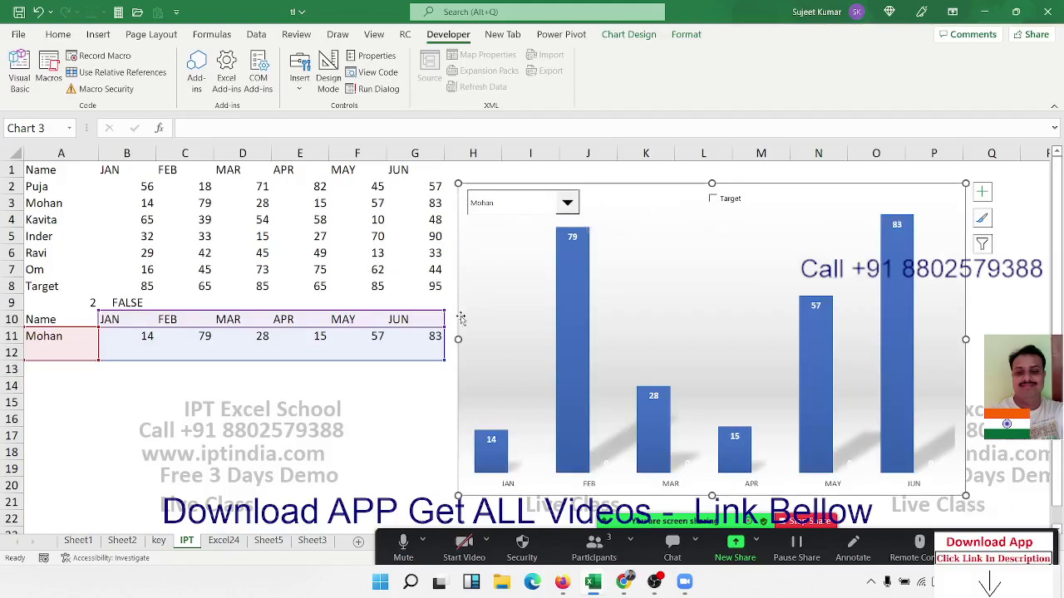
pyautogui.click(734, 200)
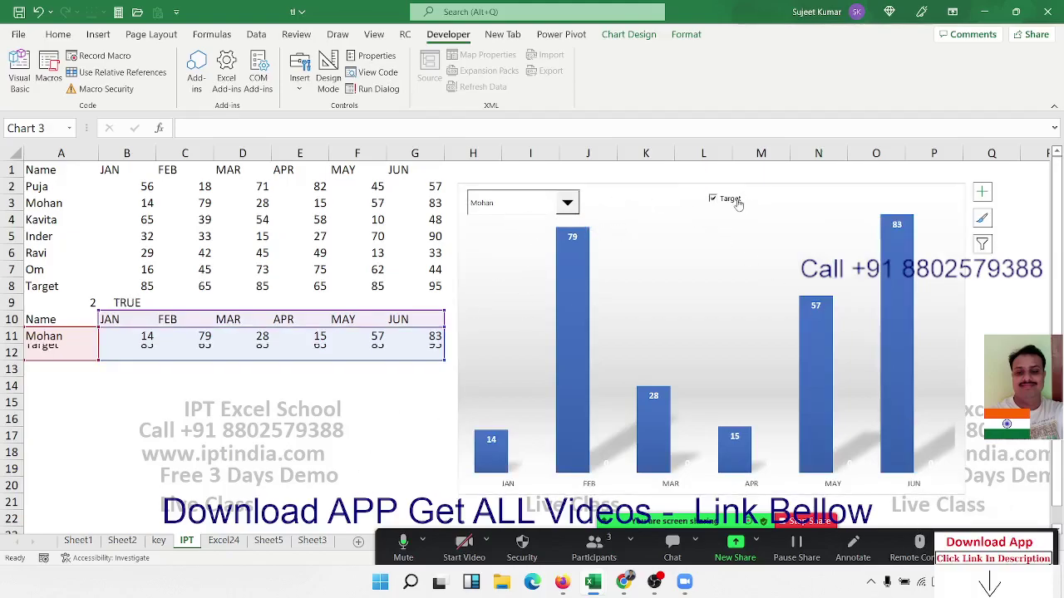
pyautogui.click(735, 201)
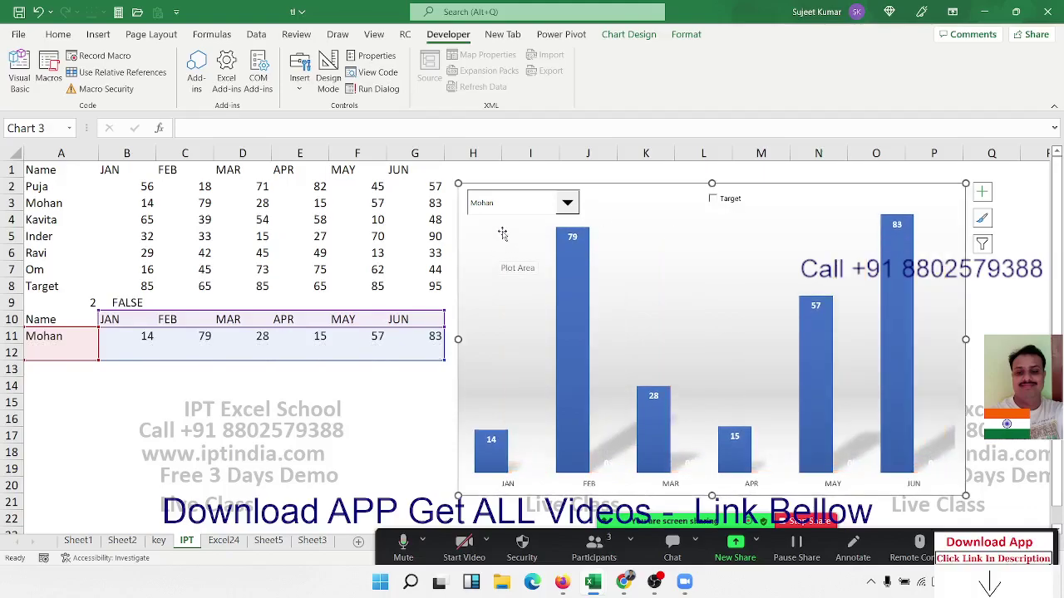
pyautogui.click(297, 88)
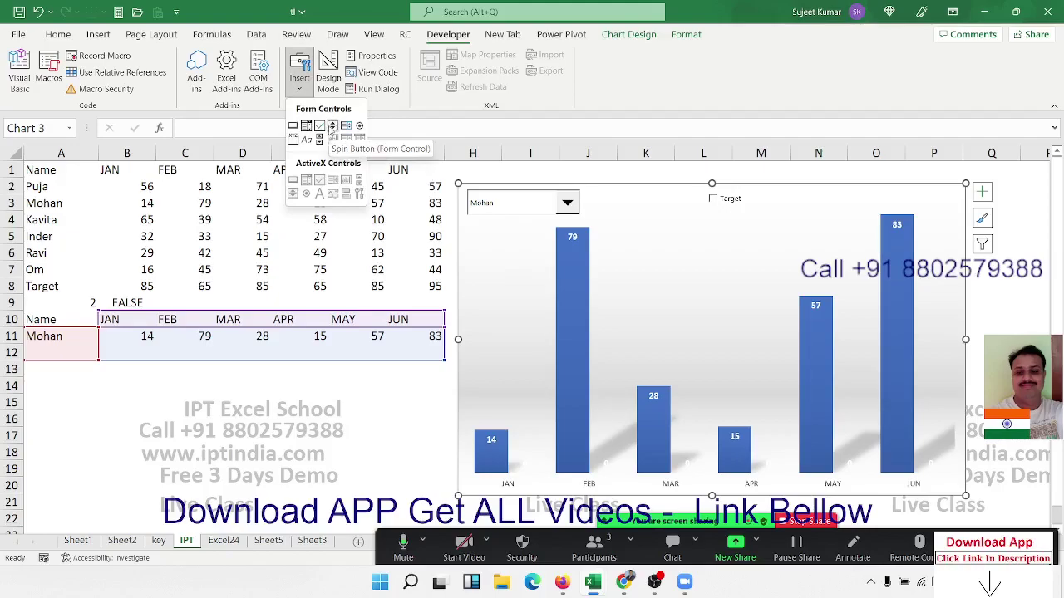
# Step: Add a spin button on the chart with minimum 1, maximum 6, linked to $A$9
pyautogui.click(334, 126)
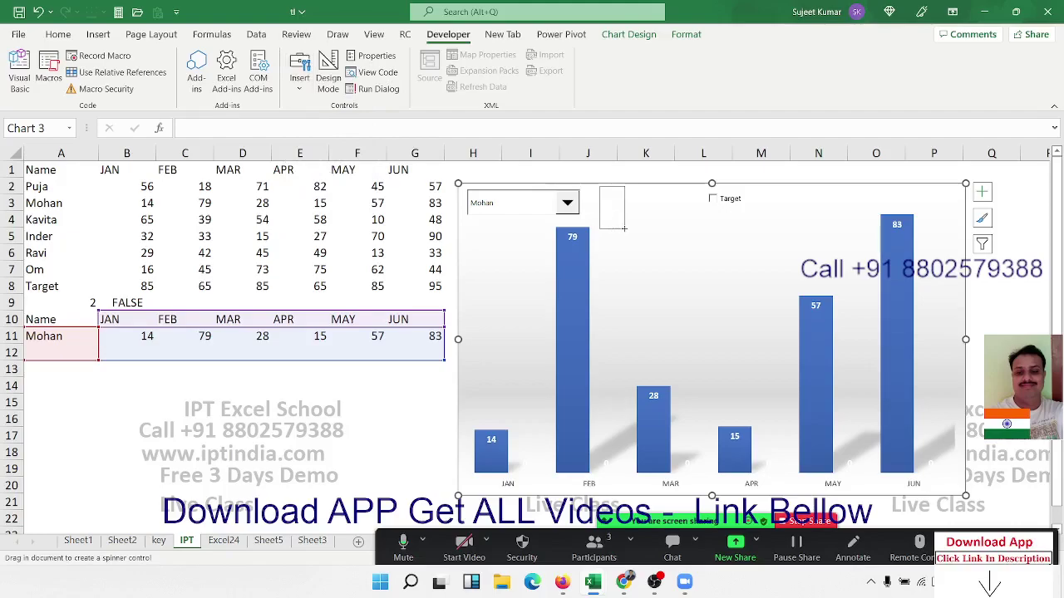
pyautogui.moveTo(609, 213); pyautogui.dragTo(625, 229)
pyautogui.rightClick(615, 215)
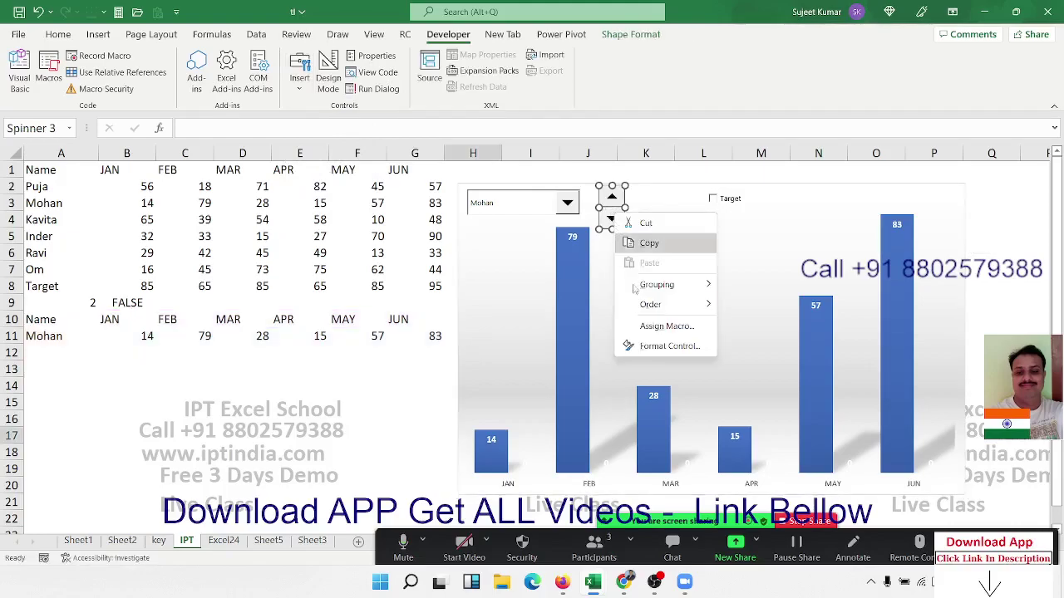
pyautogui.click(653, 346)
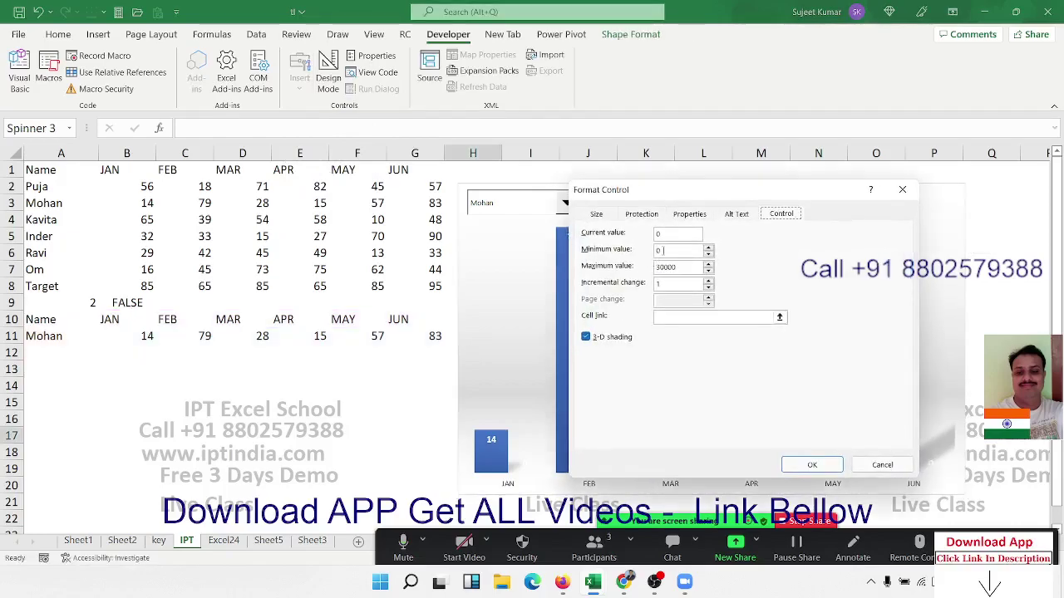
pyautogui.click(662, 236)
pyautogui.doubleClick(661, 249)
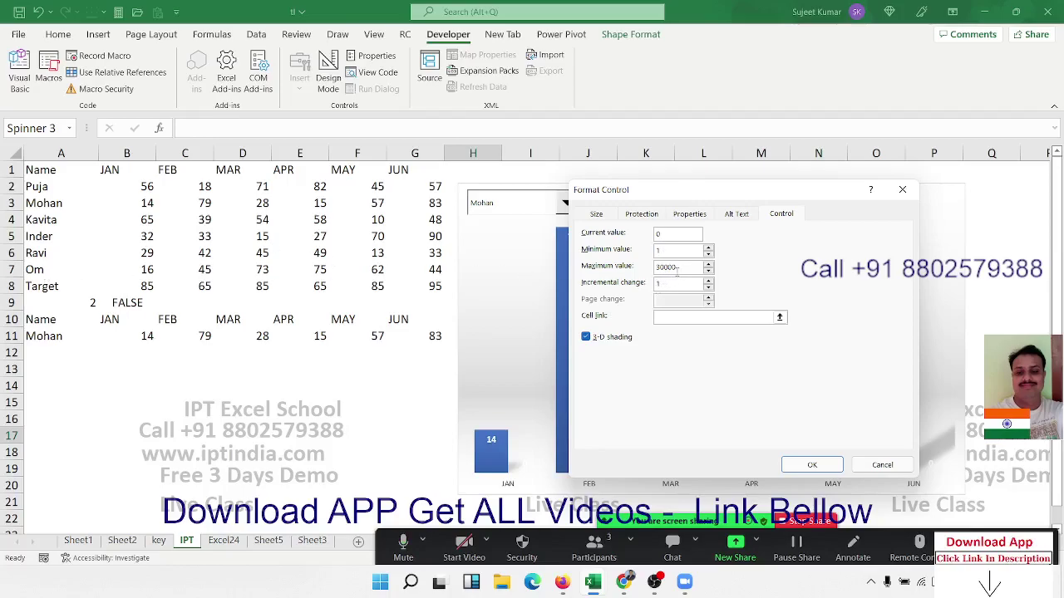
pyautogui.doubleClick(677, 267)
pyautogui.write('6')
pyautogui.click(671, 317)
pyautogui.click(82, 307)
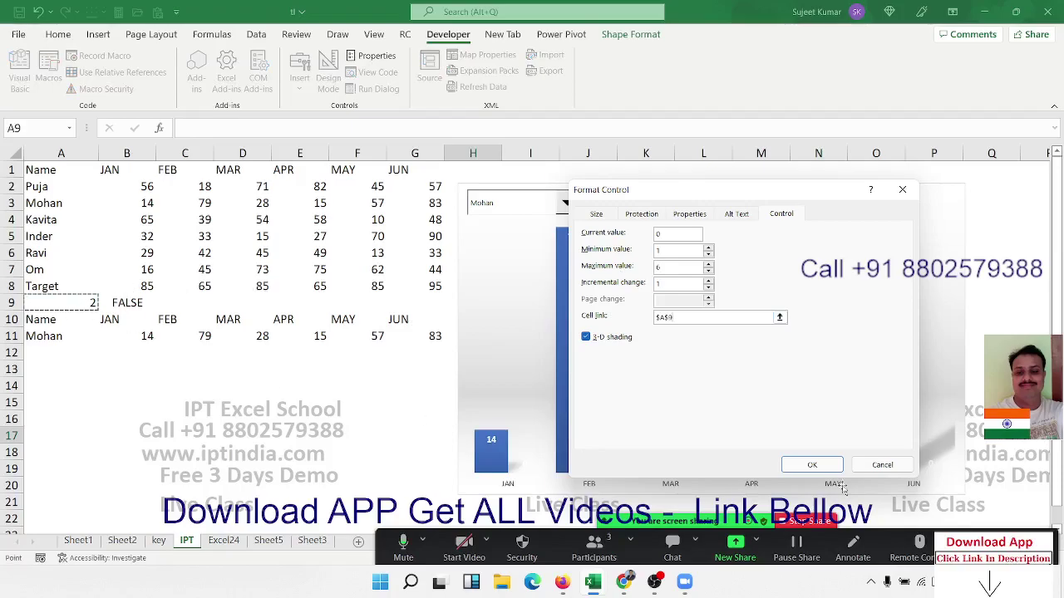
pyautogui.press('Return')
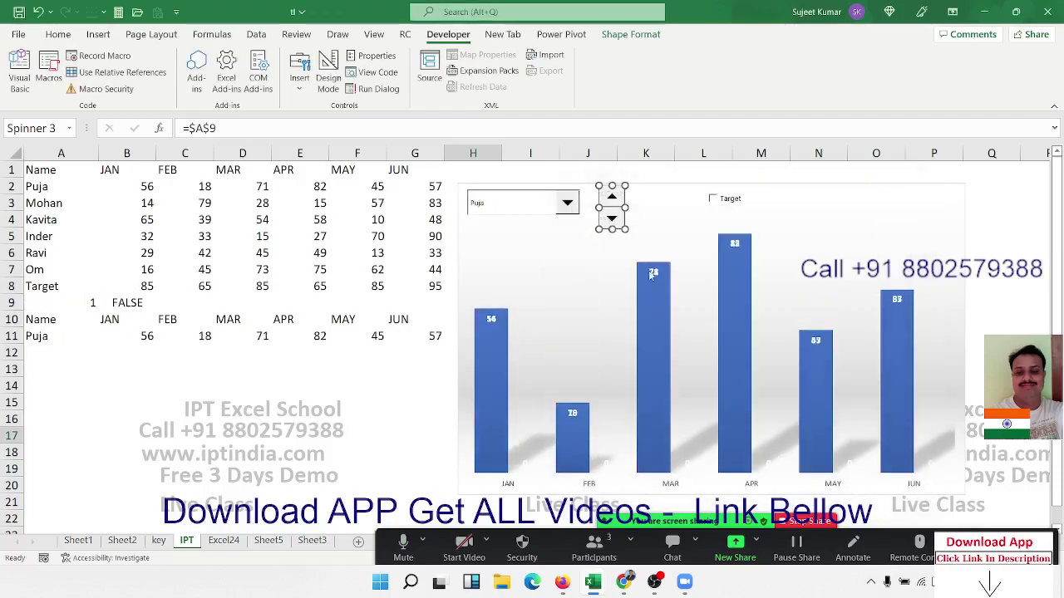
# Step: Step the spin button through the people to the fourth, then tick Target to show target bars
pyautogui.click(655, 203)
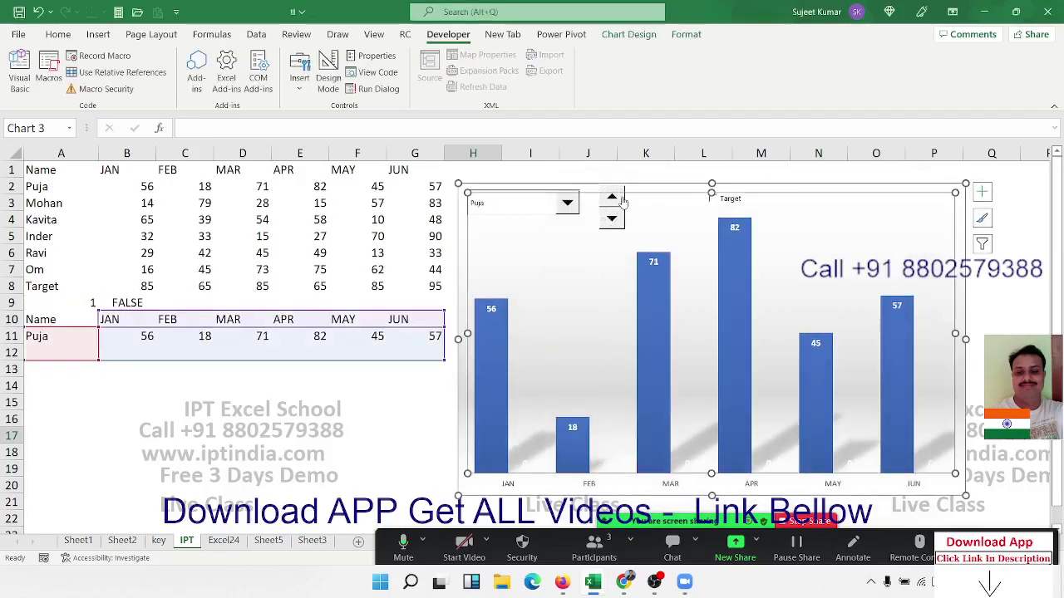
pyautogui.click(615, 197)
pyautogui.click(617, 200)
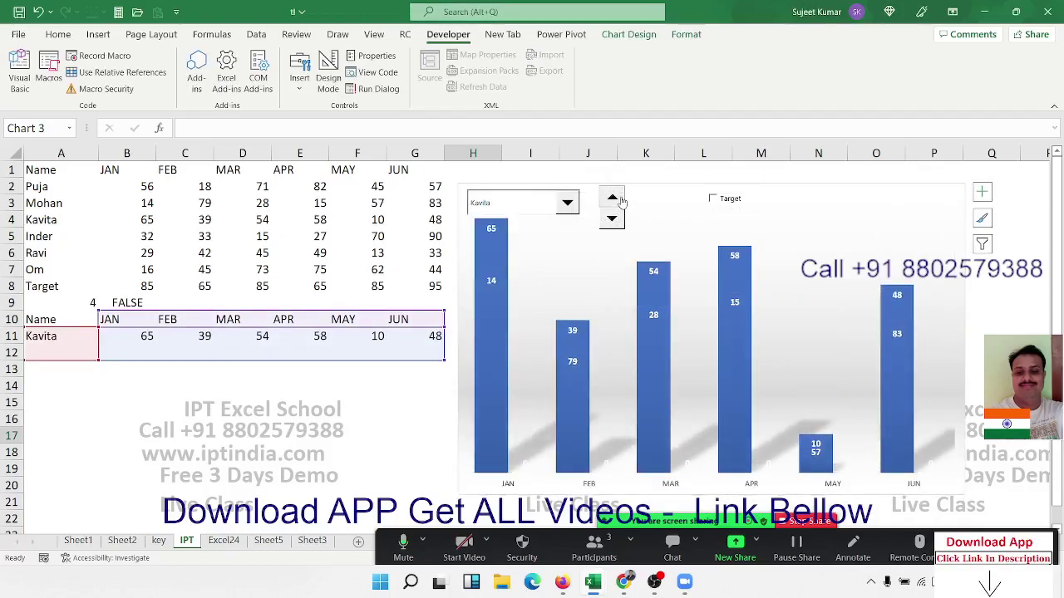
pyautogui.click(620, 199)
pyautogui.click(618, 199)
pyautogui.click(612, 221)
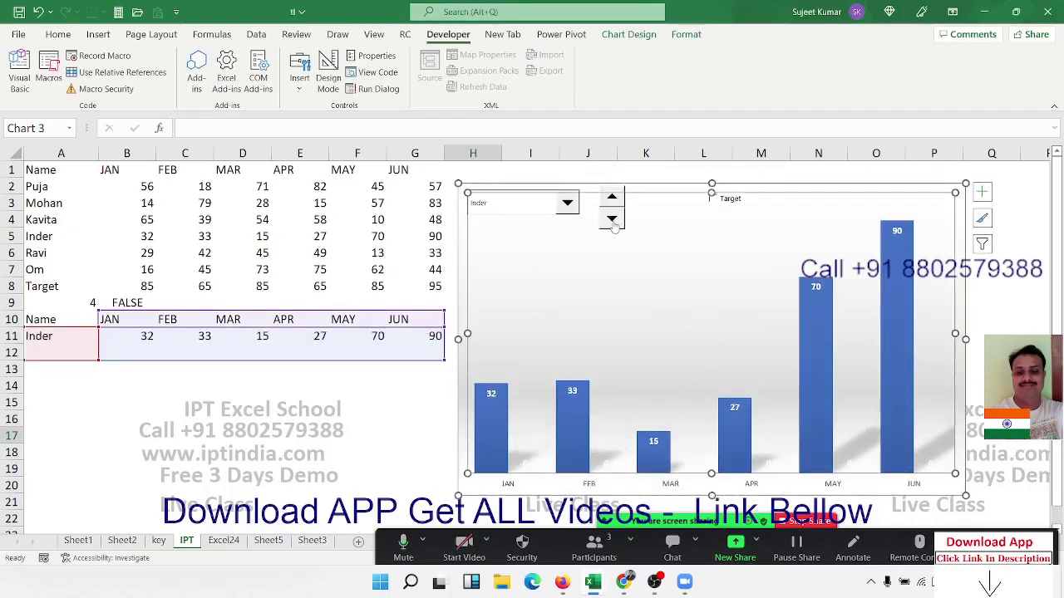
pyautogui.click(613, 220)
pyautogui.click(613, 197)
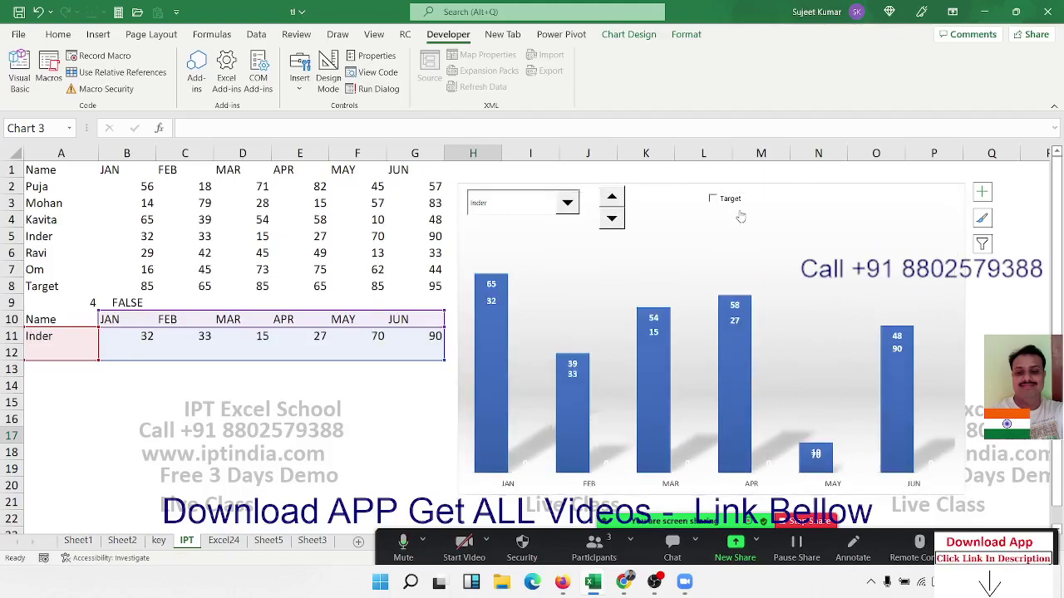
pyautogui.click(712, 198)
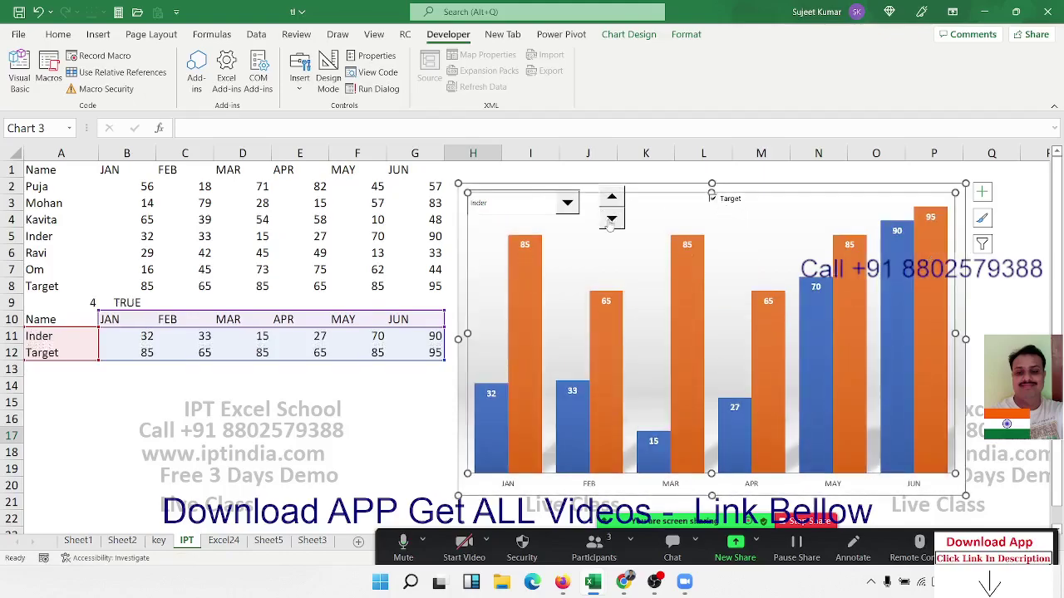
# Step: Step back to the first person, then up to Inder, and untick Target to hide the bars
pyautogui.click(612, 220)
pyautogui.click(612, 220)
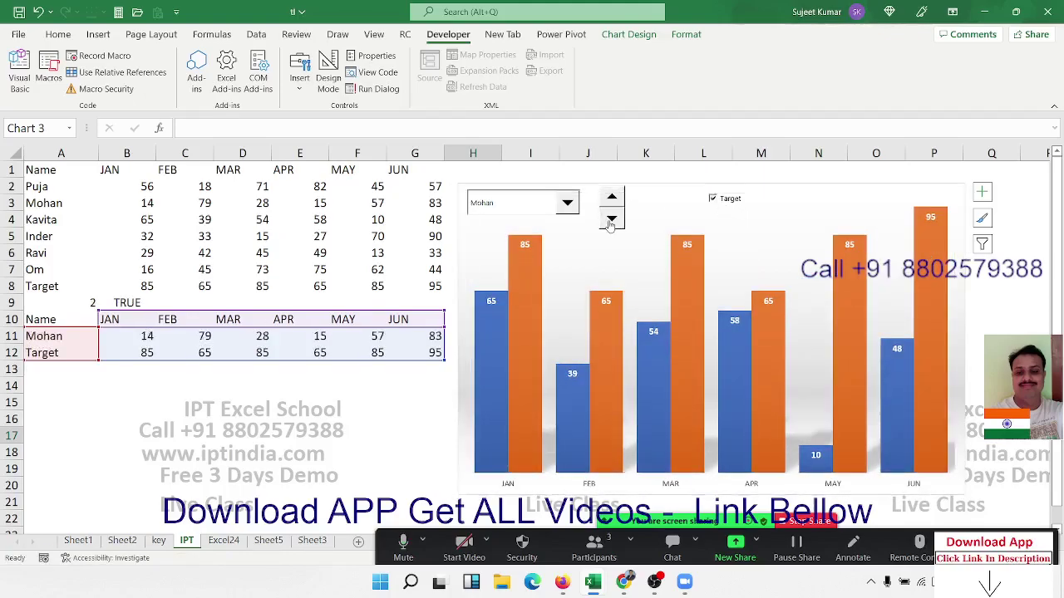
pyautogui.click(610, 220)
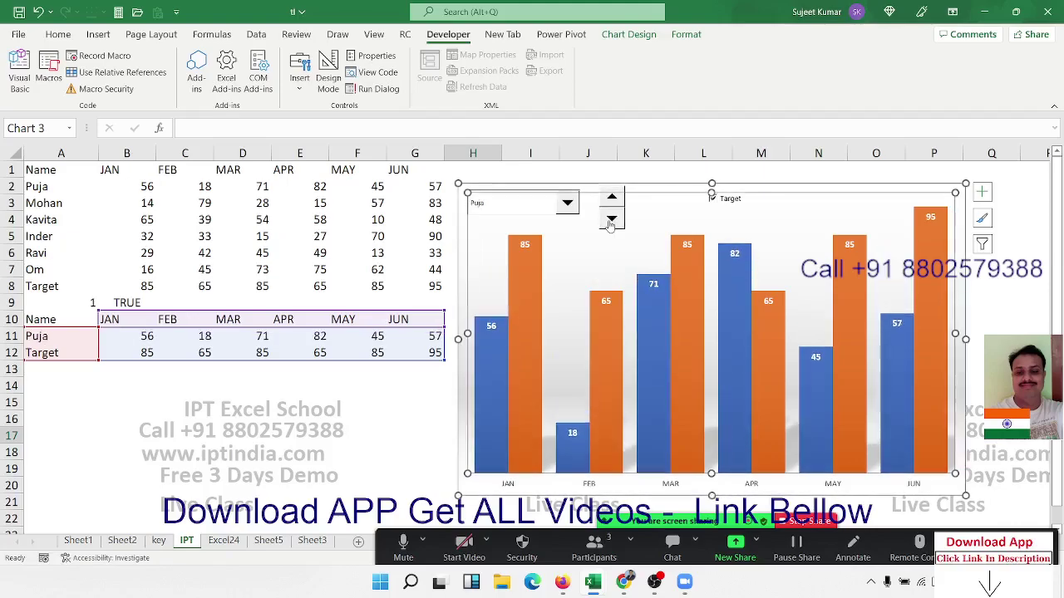
pyautogui.click(612, 198)
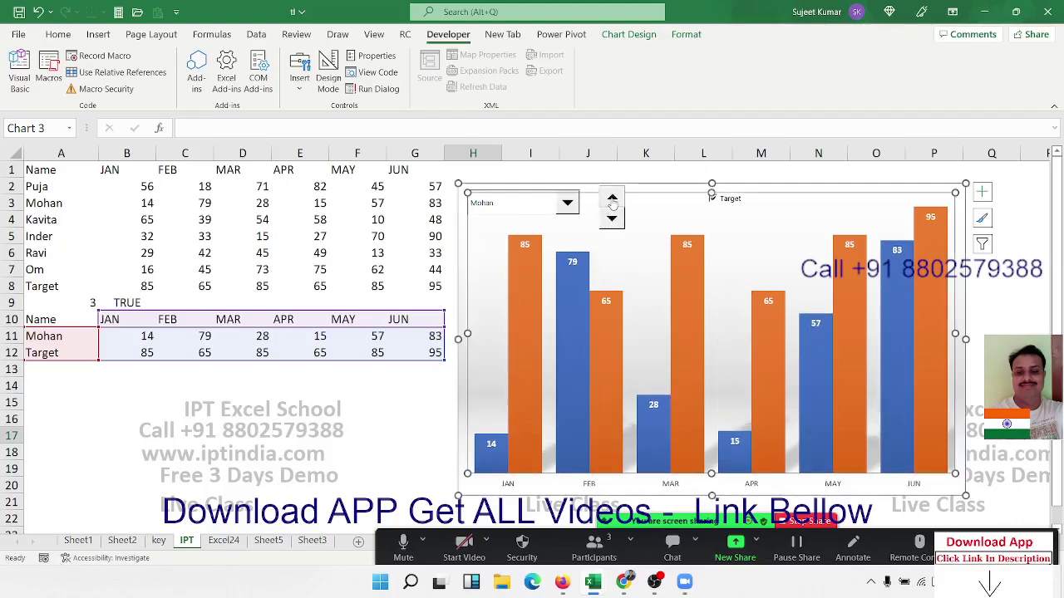
pyautogui.click(612, 198)
pyautogui.click(612, 198)
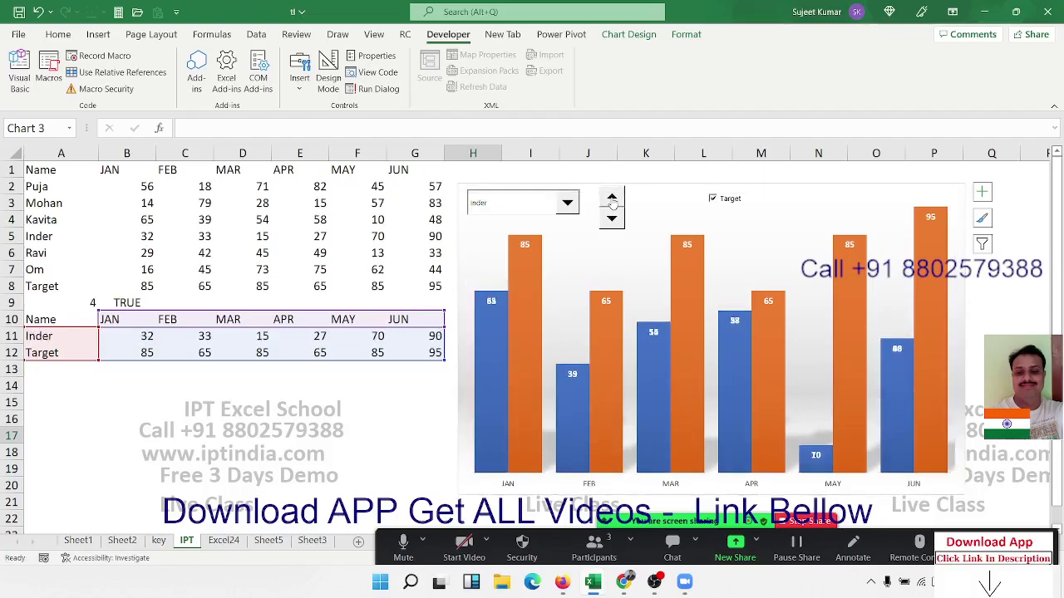
pyautogui.click(712, 200)
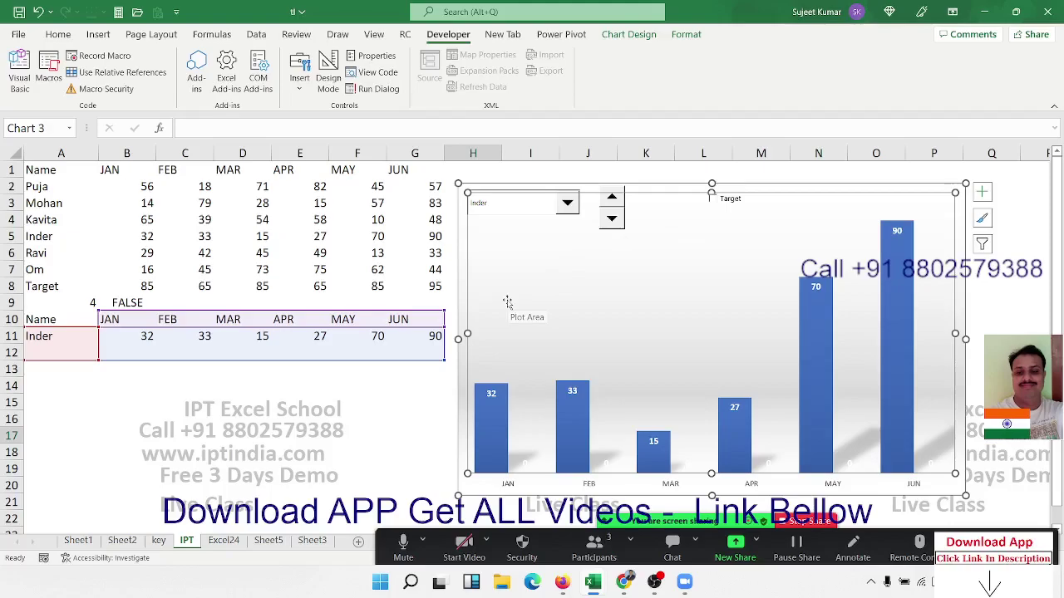
# Step: Tick Target to bring back the orange target bars, keeping Inder as the charted name
pyautogui.click(713, 199)
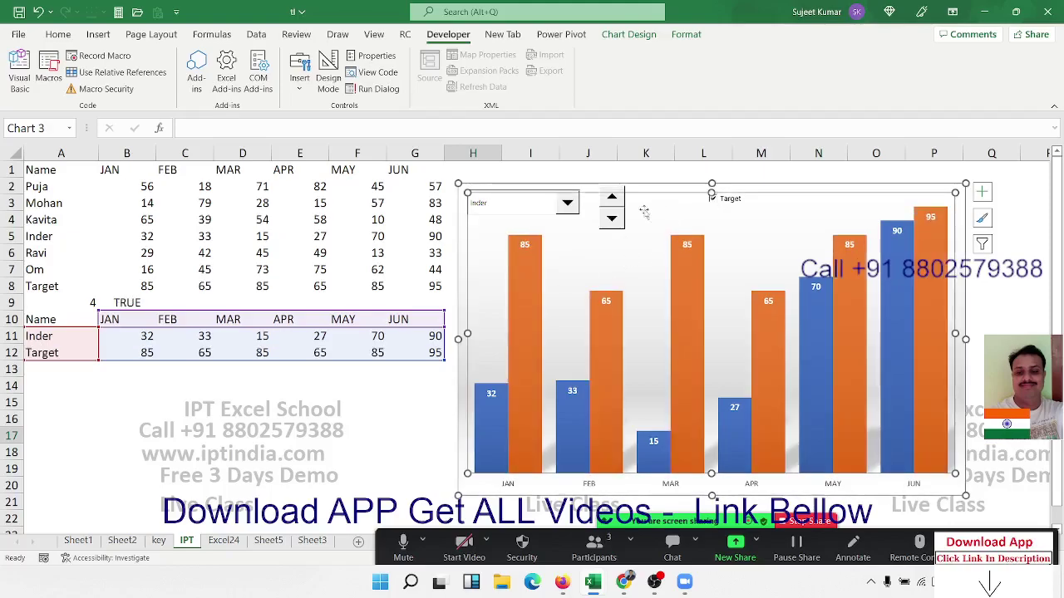
pyautogui.click(528, 215)
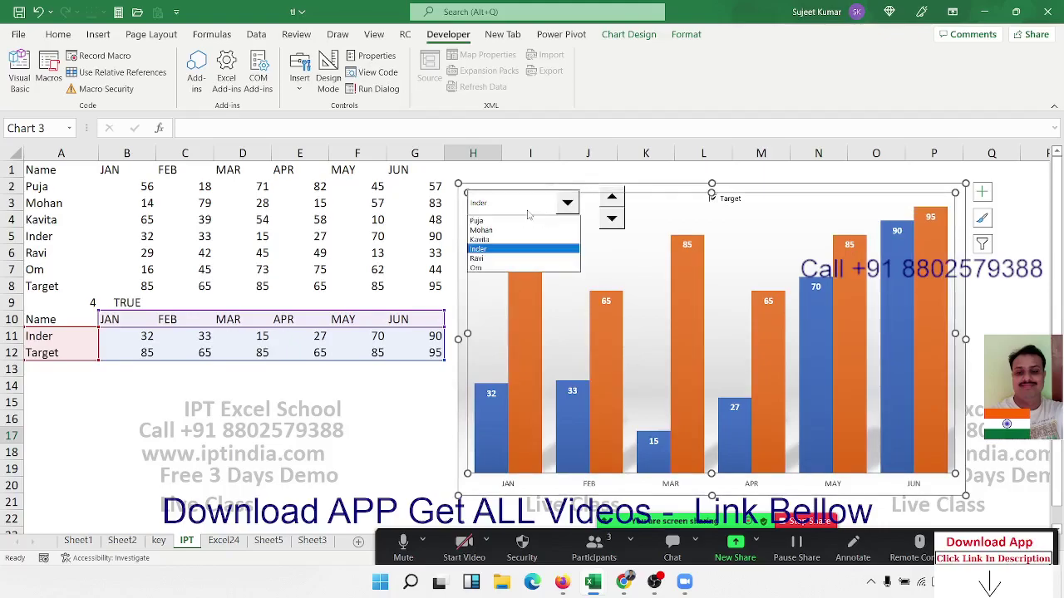
pyautogui.click(528, 215)
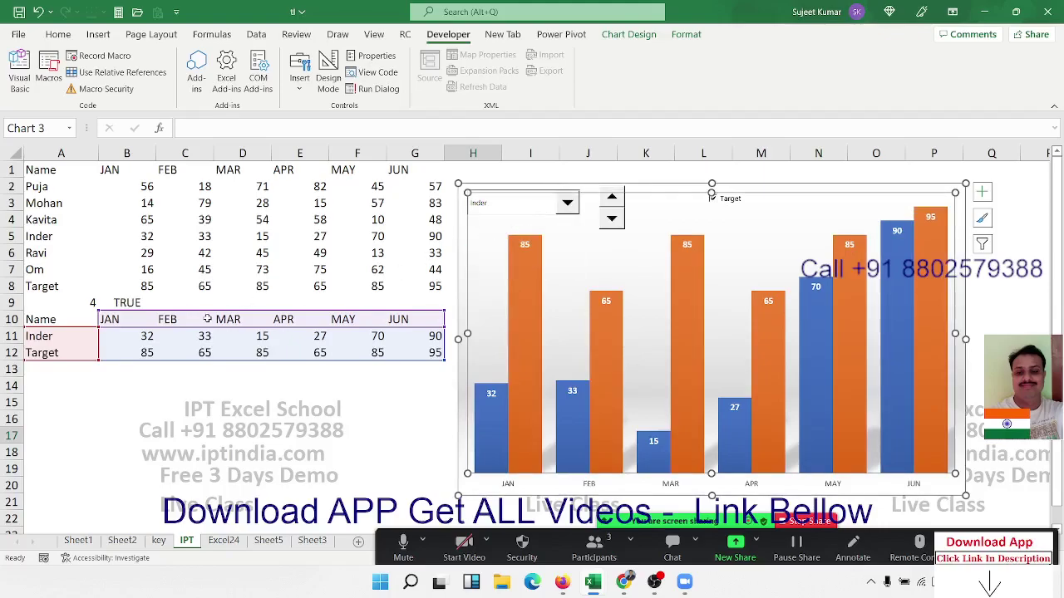
pyautogui.click(210, 251)
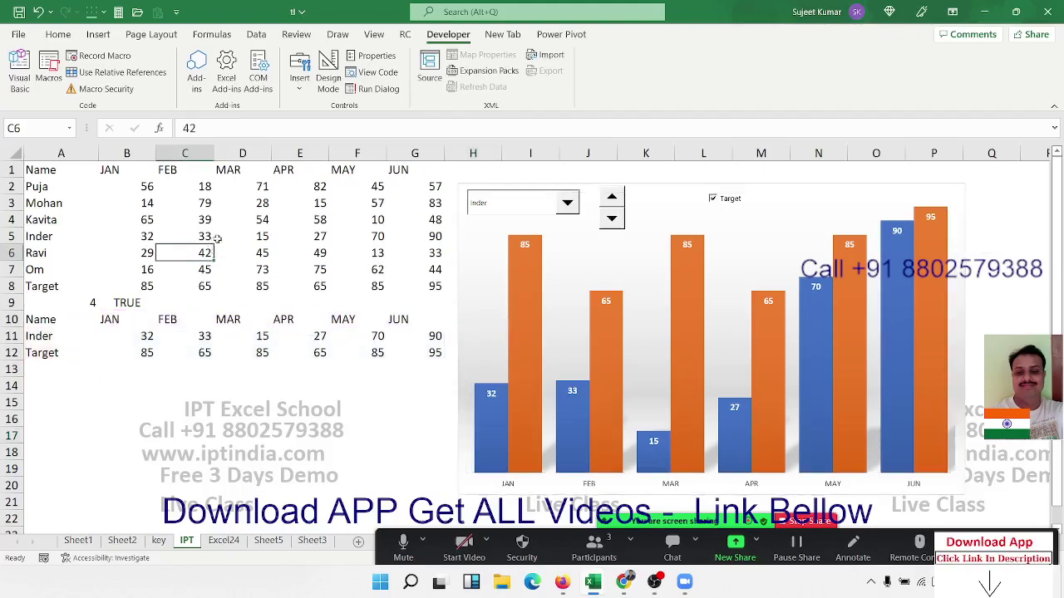
# Step: Drag the chart's plot area up and to the left within the chart
pyautogui.click(684, 205)
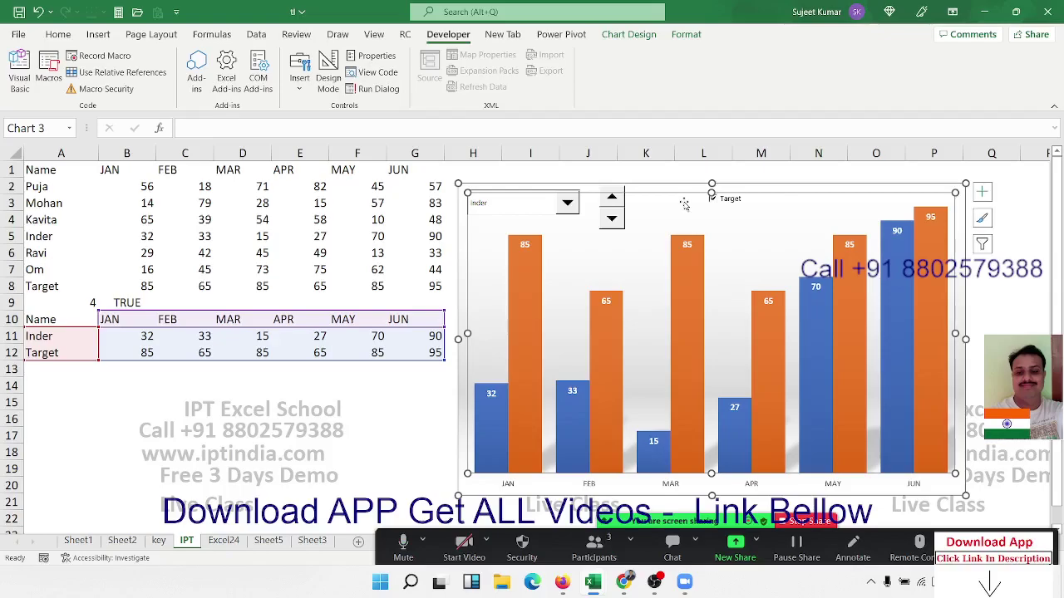
pyautogui.moveTo(684, 202); pyautogui.dragTo(674, 194)
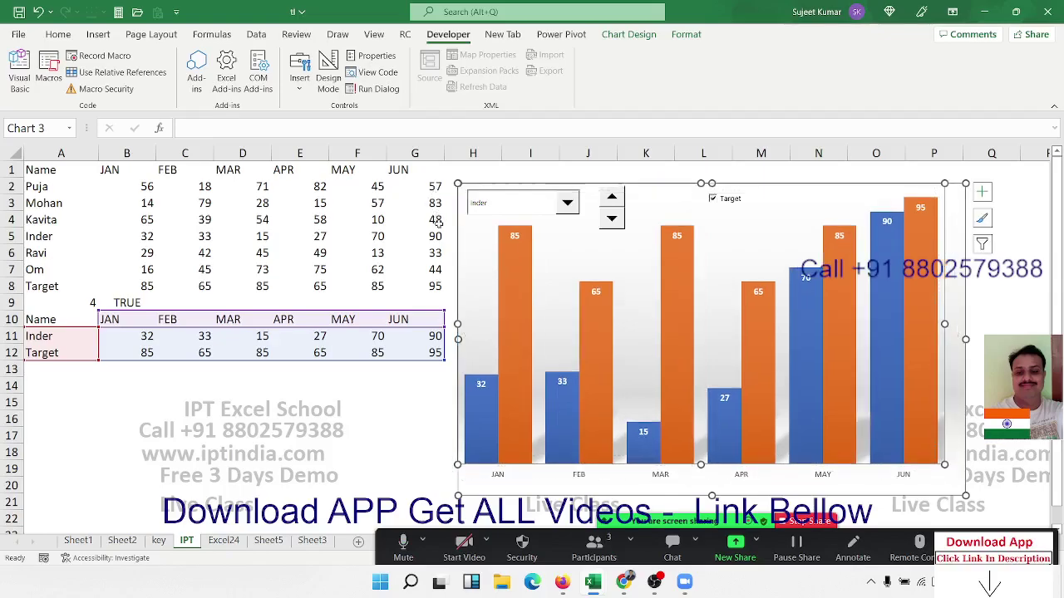
pyautogui.click(301, 235)
pyautogui.click(463, 263)
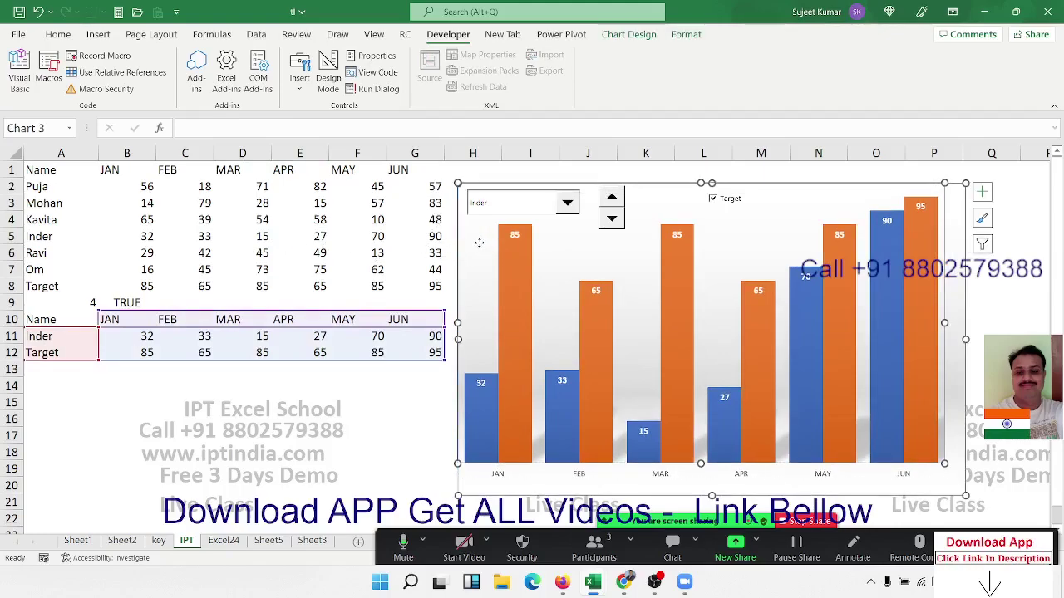
pyautogui.click(300, 253)
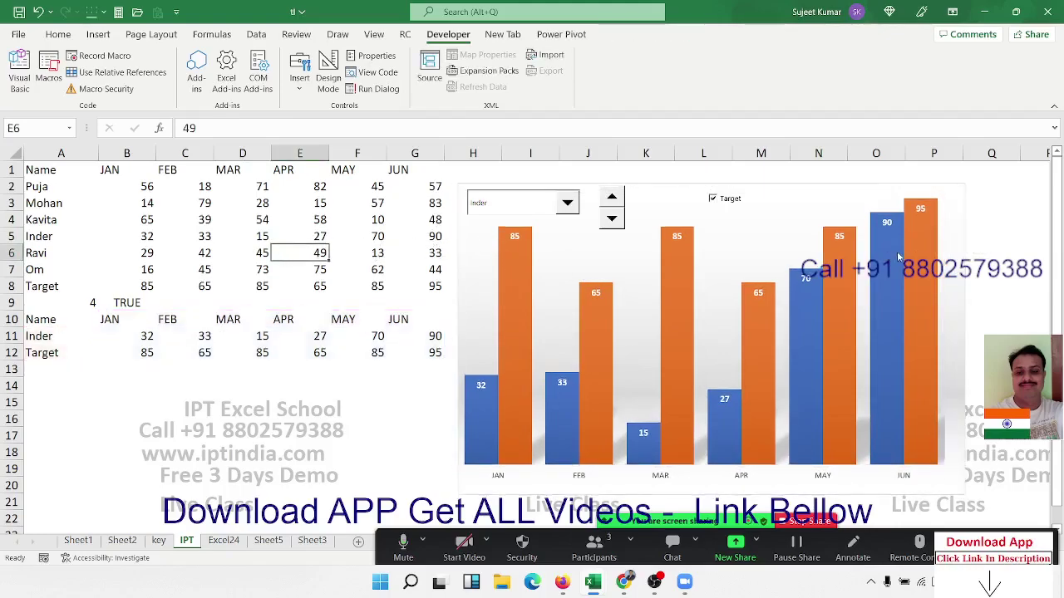
pyautogui.click(956, 252)
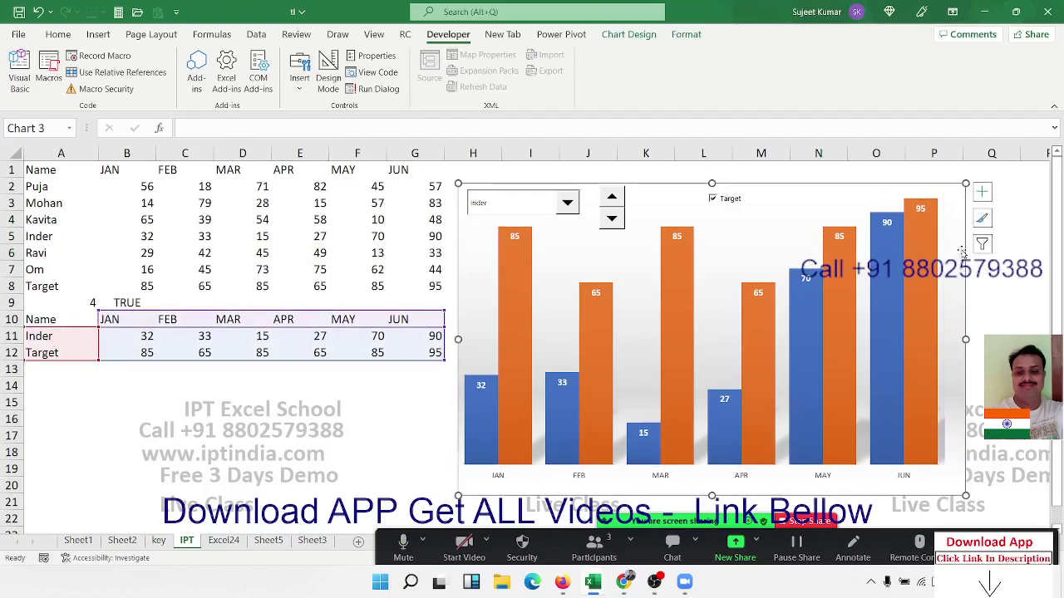
# Step: Move the chart left over columns A–H and place the name drop-down at its top-left corner
pyautogui.moveTo(959, 250); pyautogui.dragTo(526, 229)
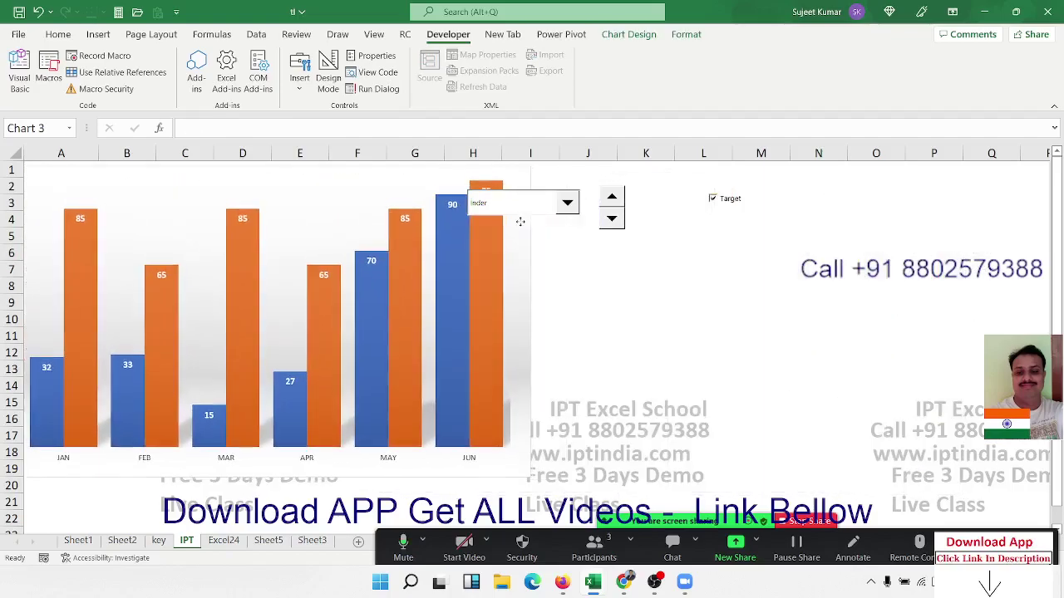
pyautogui.click(607, 266)
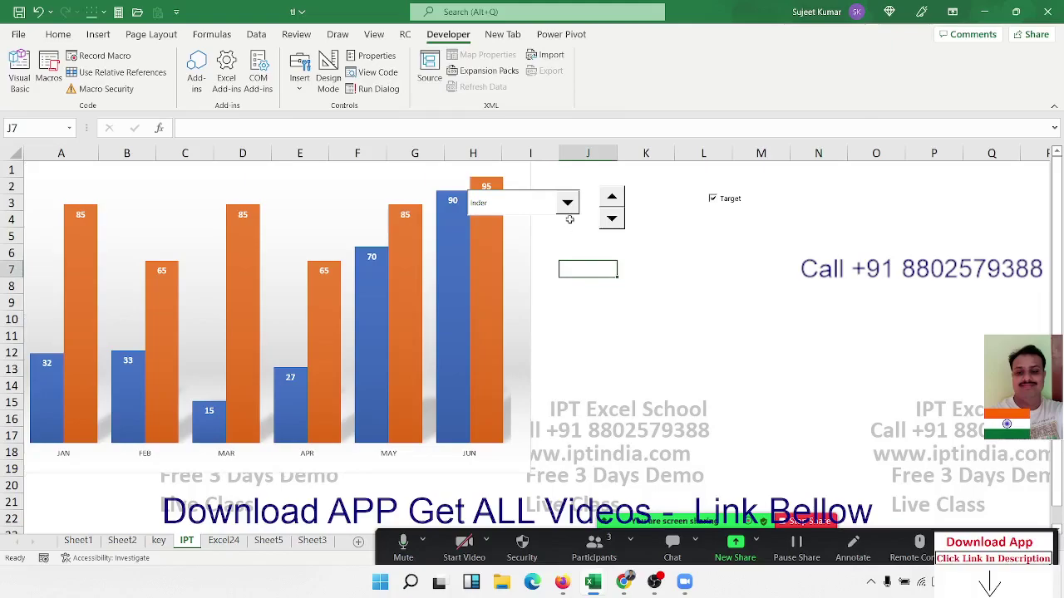
pyautogui.rightClick(569, 220)
pyautogui.rightClick(538, 215)
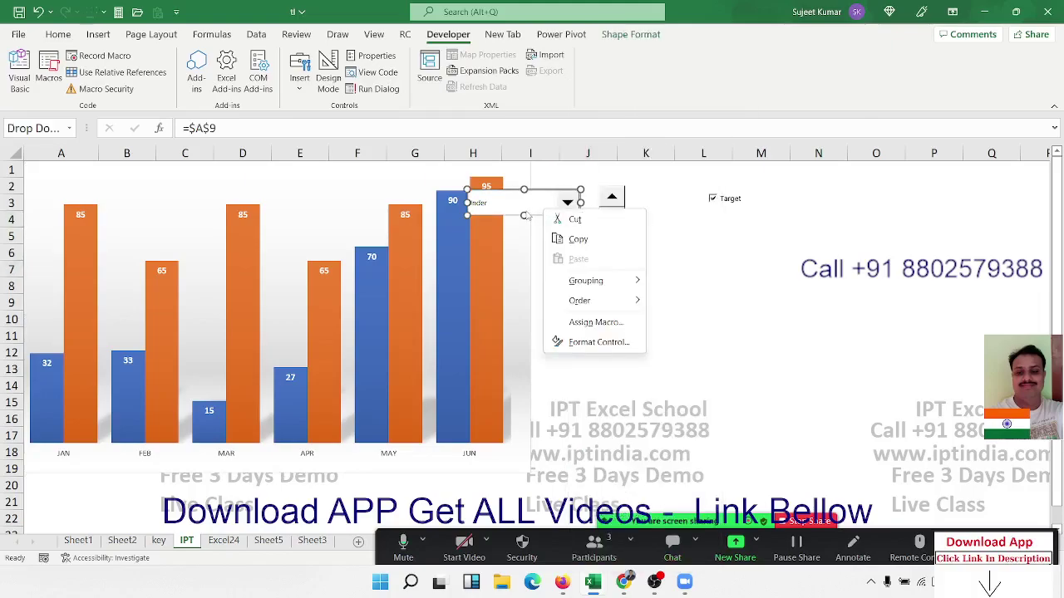
pyautogui.press('Escape')
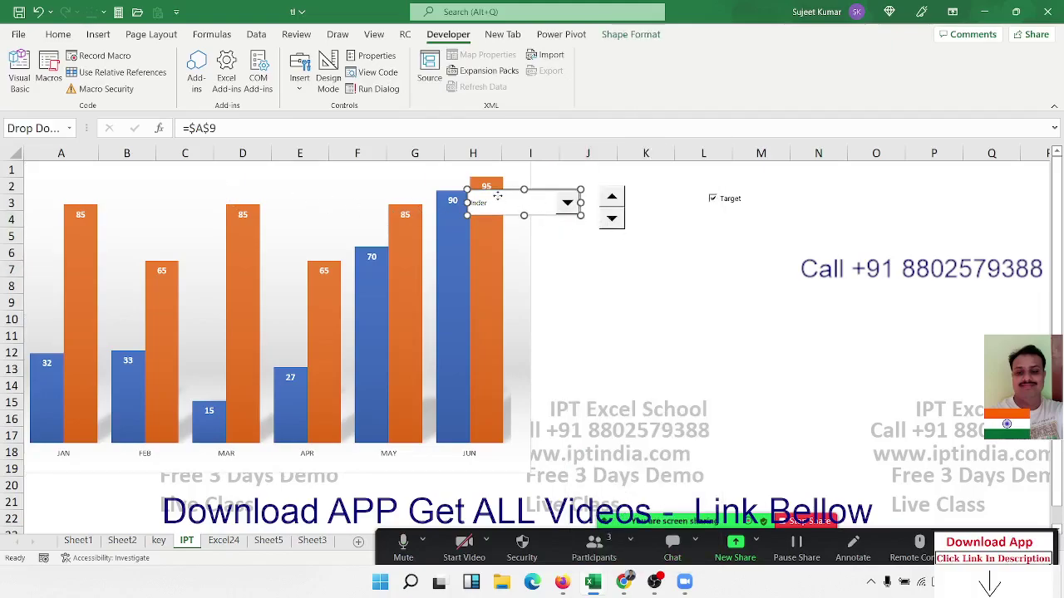
pyautogui.moveTo(493, 196); pyautogui.dragTo(63, 174)
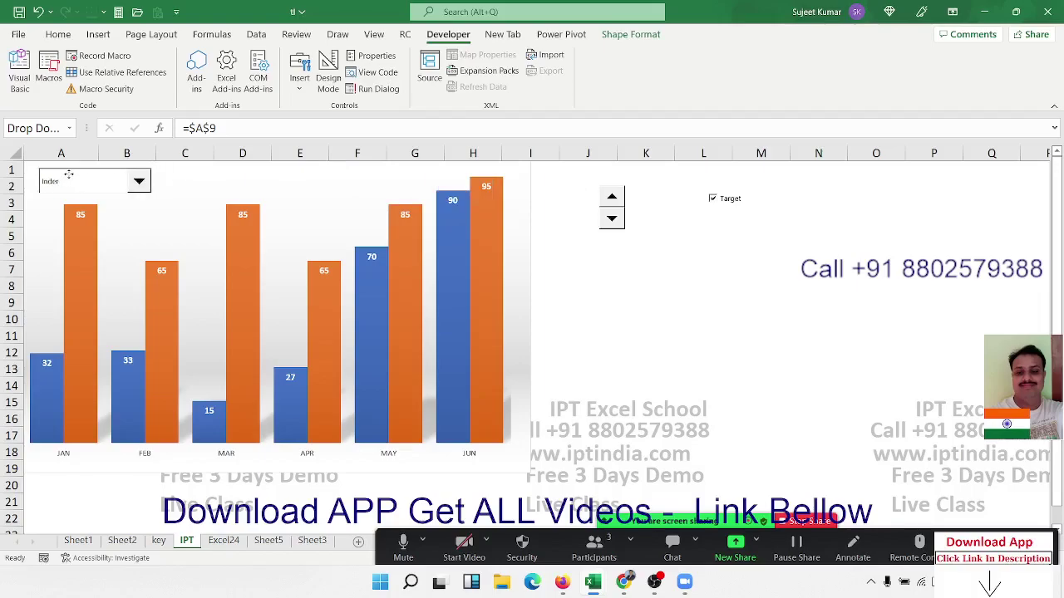
# Step: Place the spin button right next to the name drop-down at the chart's top-left
pyautogui.rightClick(611, 201)
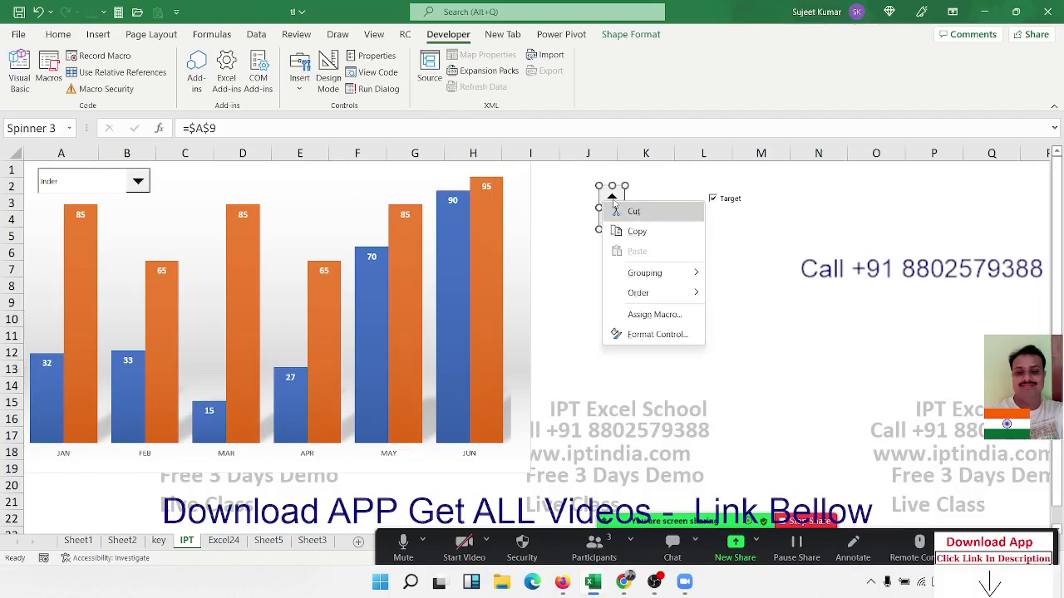
pyautogui.press('Escape')
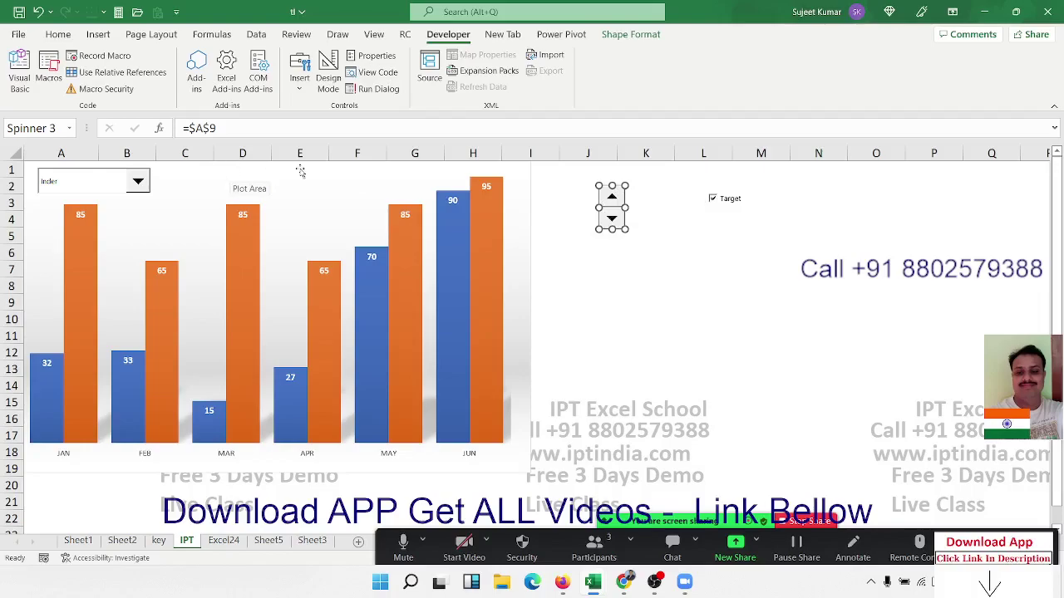
pyautogui.moveTo(472, 185); pyautogui.dragTo(168, 177)
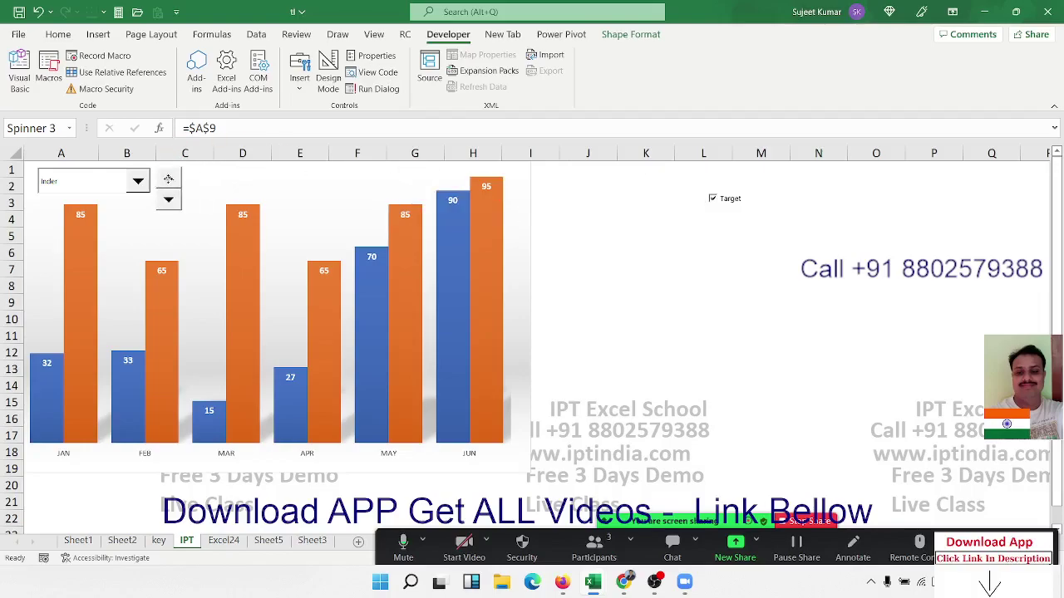
pyautogui.click(784, 268)
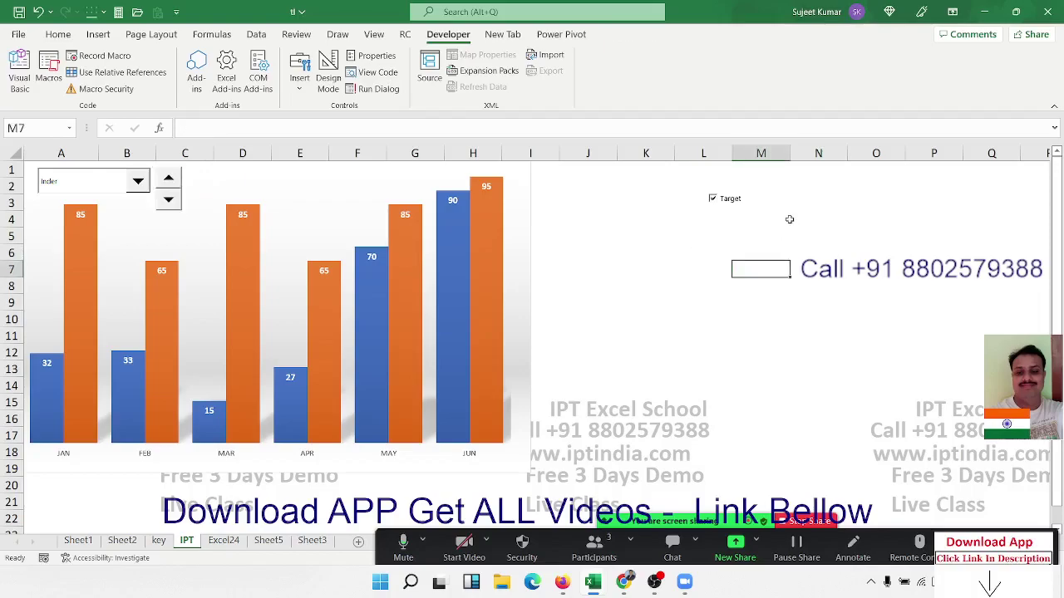
# Step: Move the Target check box to the top of the chart near column F
pyautogui.rightClick(731, 210)
pyautogui.click(673, 235)
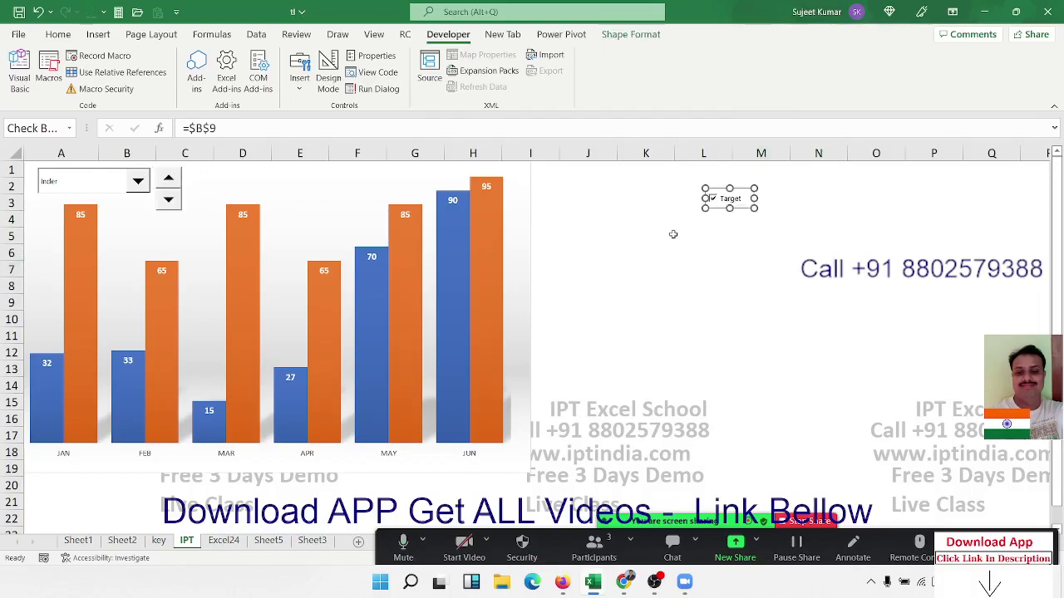
pyautogui.click(720, 199)
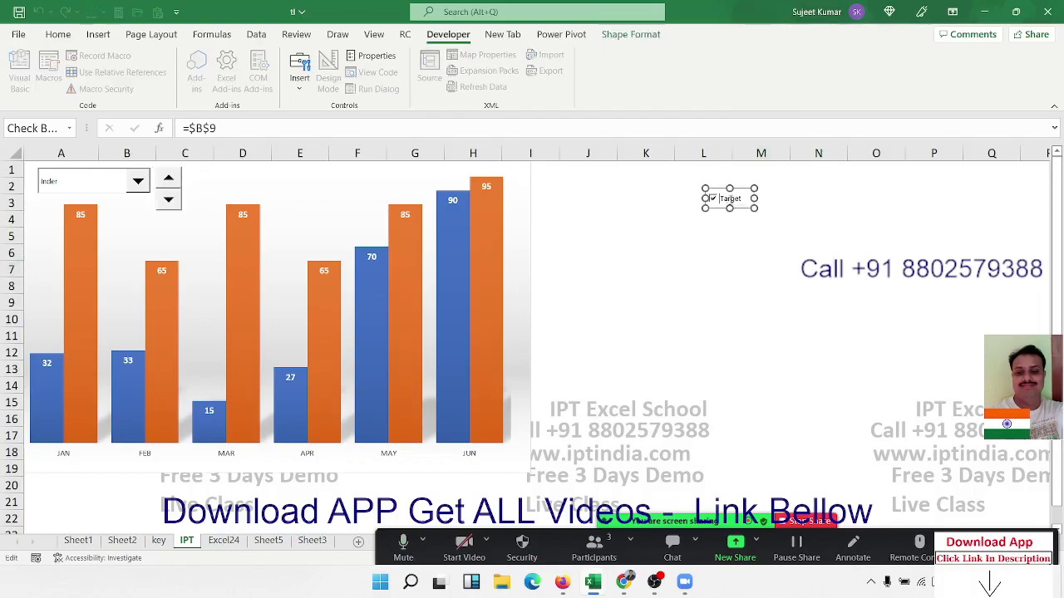
pyautogui.hotkey('ctrl', 'a')
pyautogui.click(582, 219)
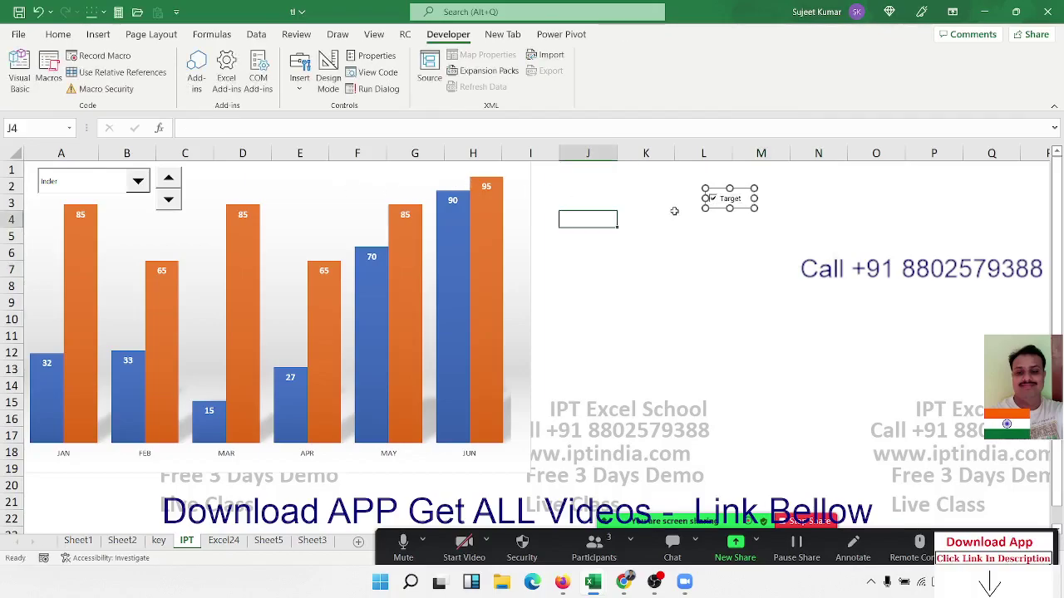
pyautogui.click(712, 201)
pyautogui.rightClick(712, 203)
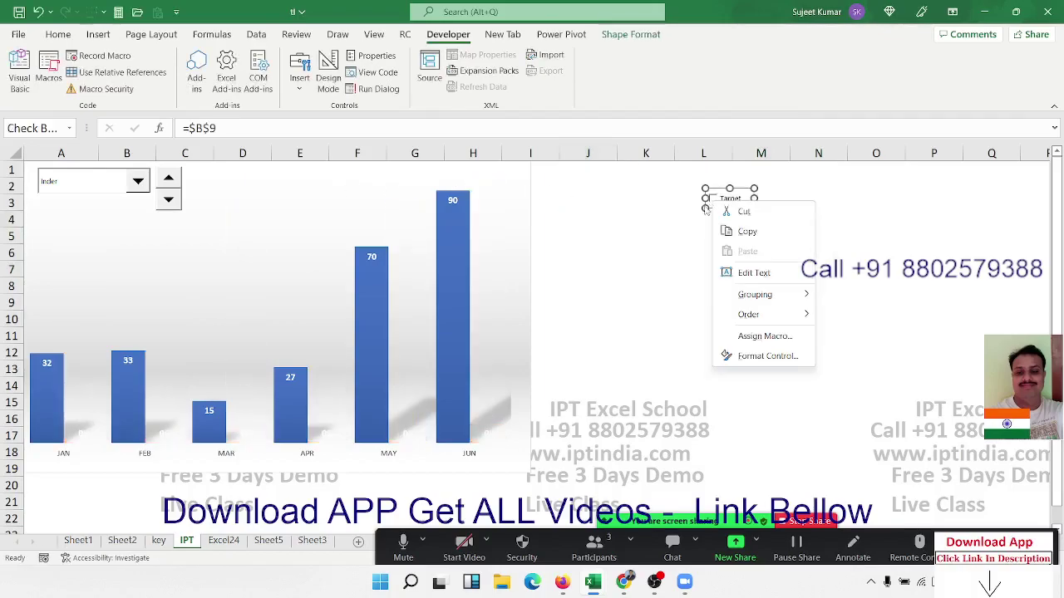
pyautogui.press('Escape')
pyautogui.moveTo(743, 210); pyautogui.dragTo(353, 190)
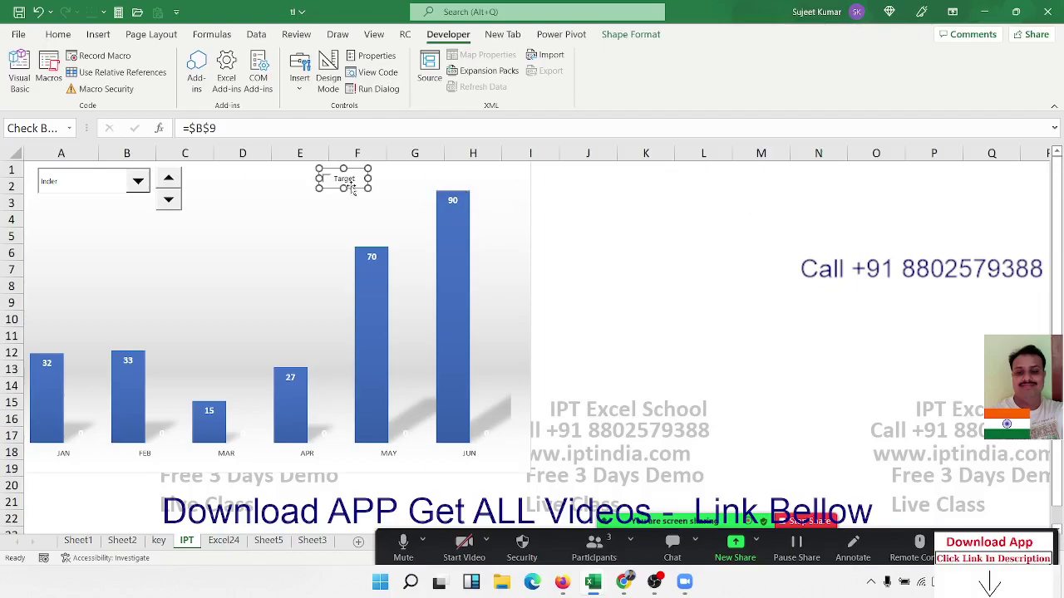
pyautogui.click(800, 172)
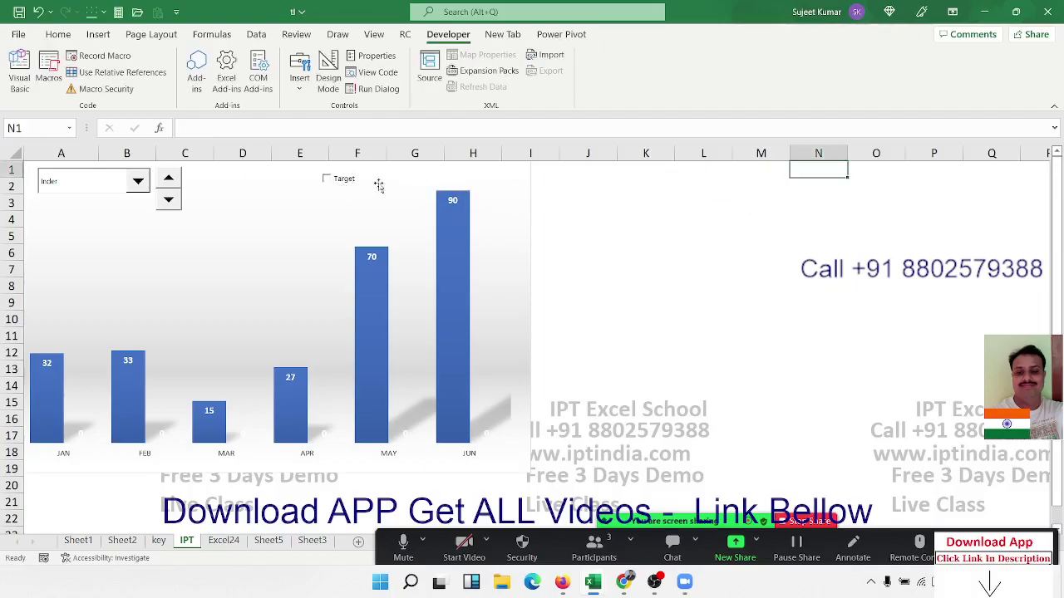
# Step: Toggle the Target check box to test it, leaving it ticked so orange bars show
pyautogui.click(349, 183)
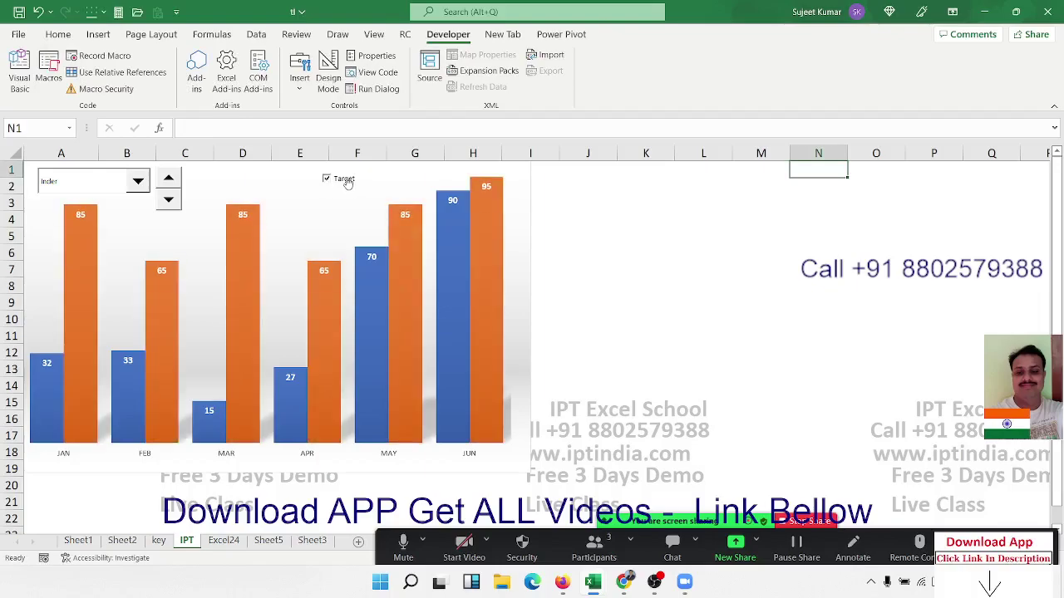
pyautogui.click(348, 182)
pyautogui.click(348, 183)
pyautogui.click(347, 183)
pyautogui.click(347, 183)
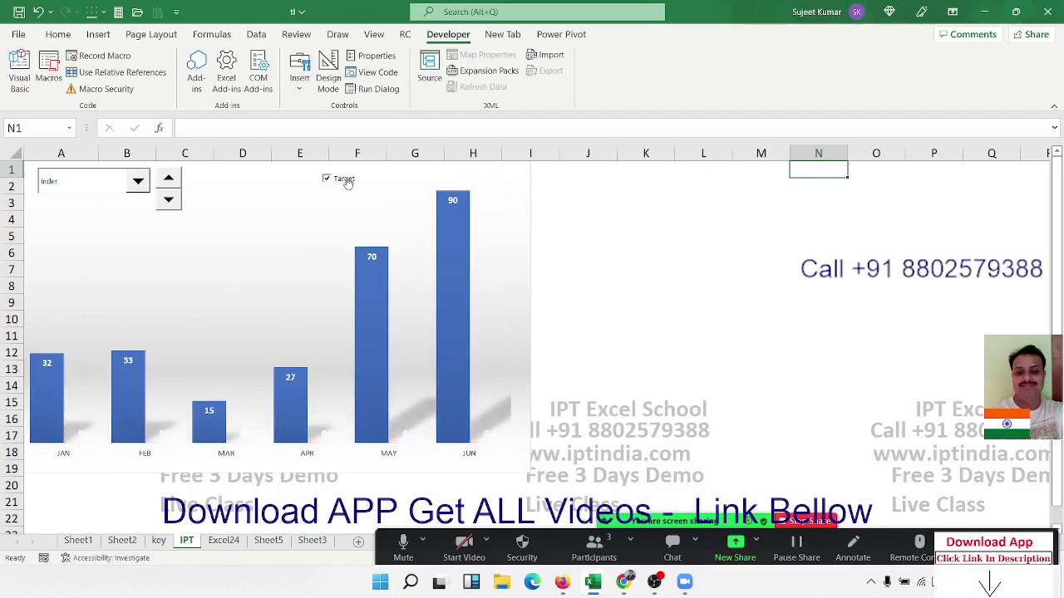
pyautogui.click(763, 315)
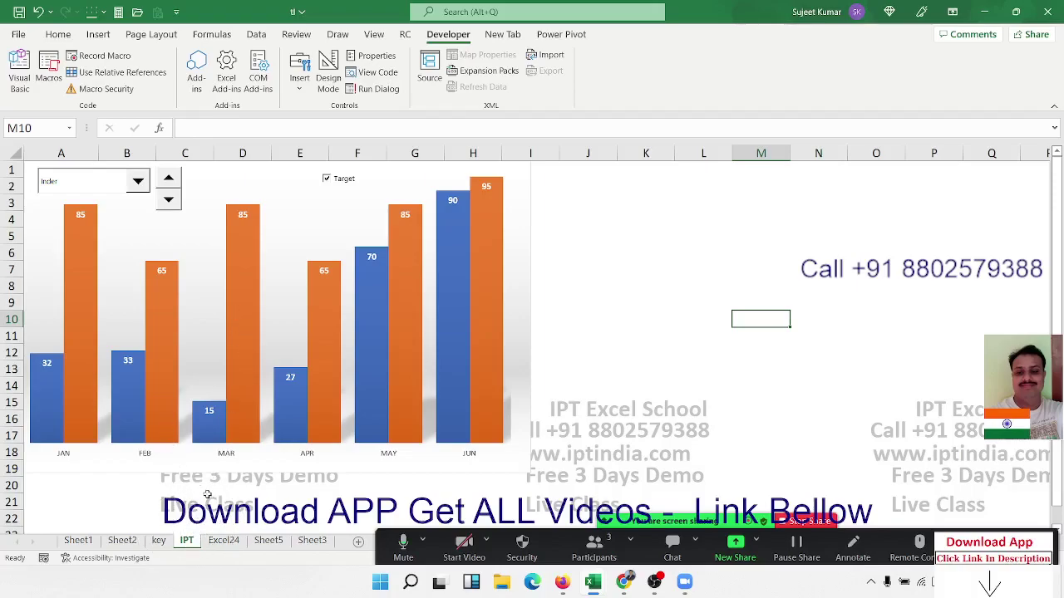
# Step: Copy the IPT sheet into a new workbook (Book5) via Move or Copy with Create a copy
pyautogui.rightClick(188, 542)
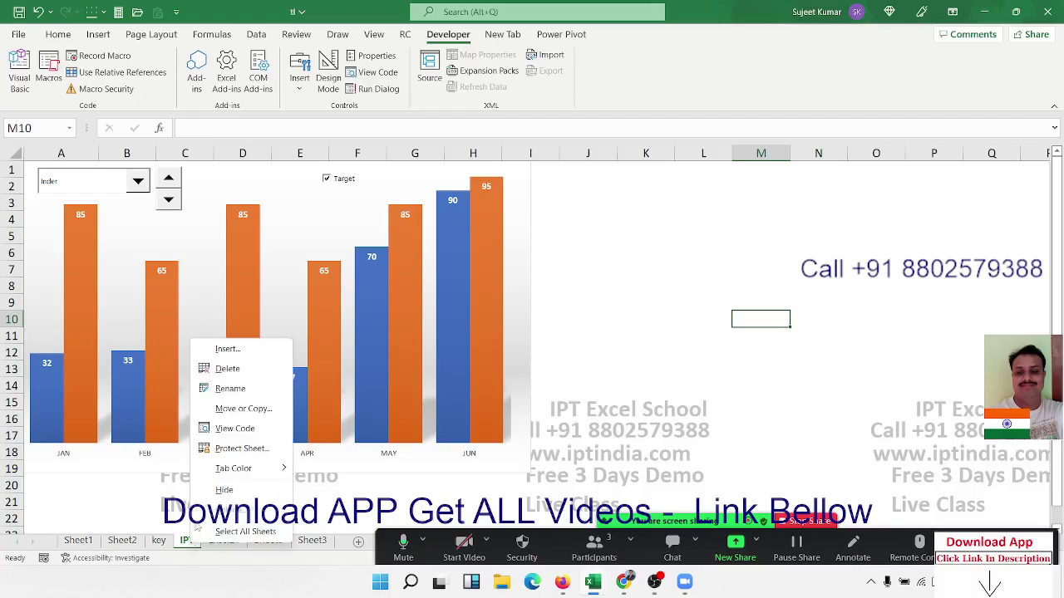
pyautogui.click(232, 409)
pyautogui.click(224, 375)
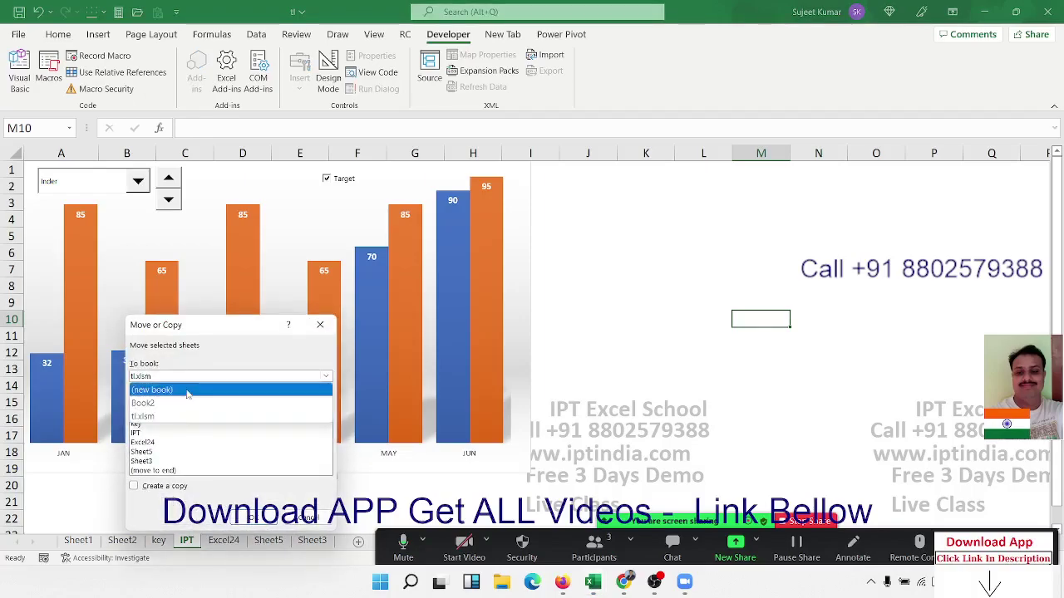
pyautogui.click(216, 388)
pyautogui.click(158, 486)
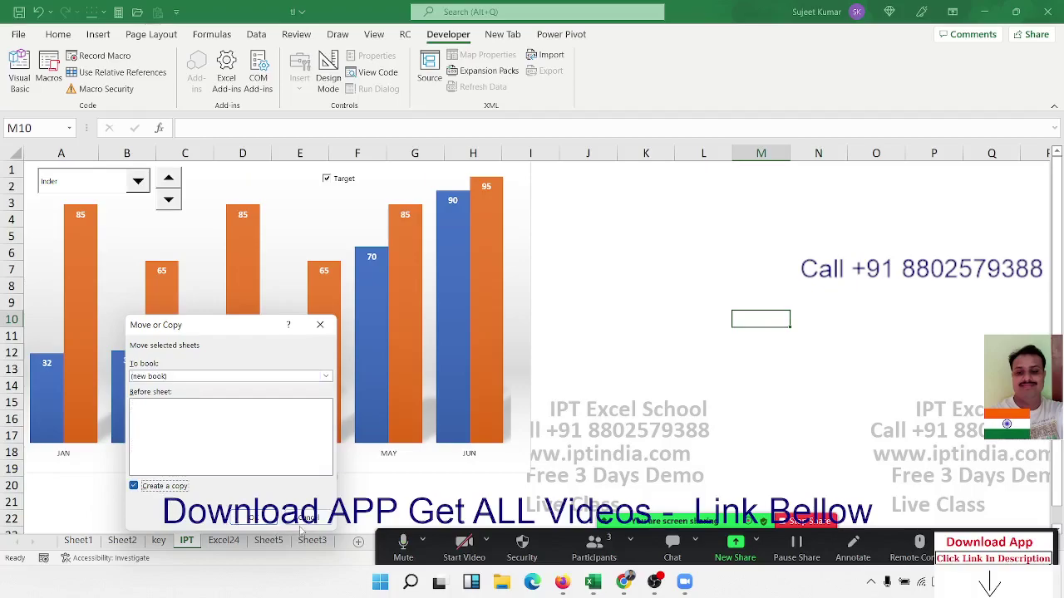
pyautogui.click(253, 520)
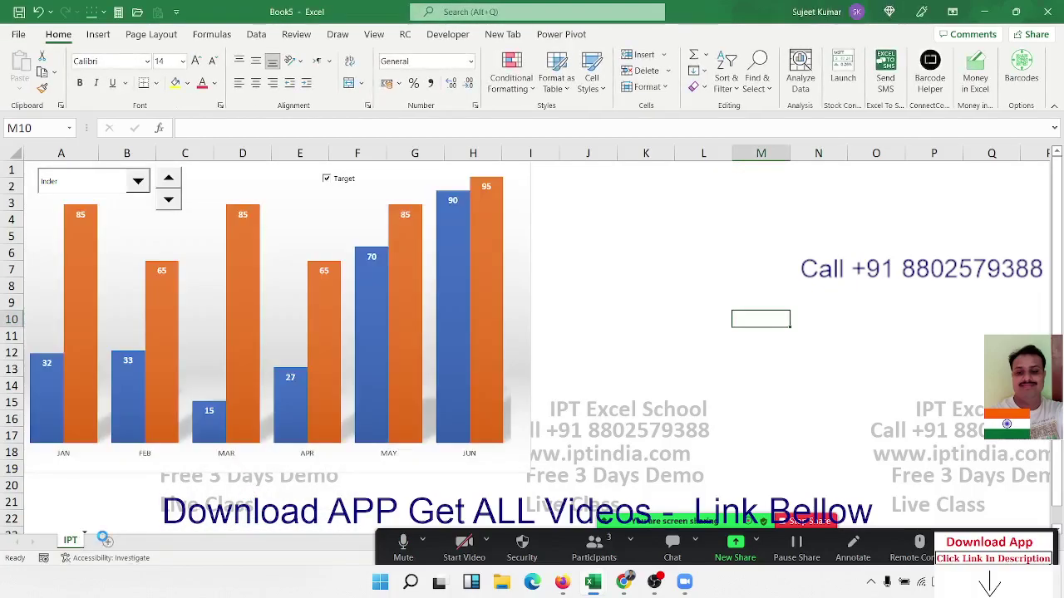
# Step: Duplicate the IPT sheet and delete the copy's chart, name drop-down and spin button
pyautogui.moveTo(103, 539); pyautogui.dragTo(104, 540)
pyautogui.click(87, 448)
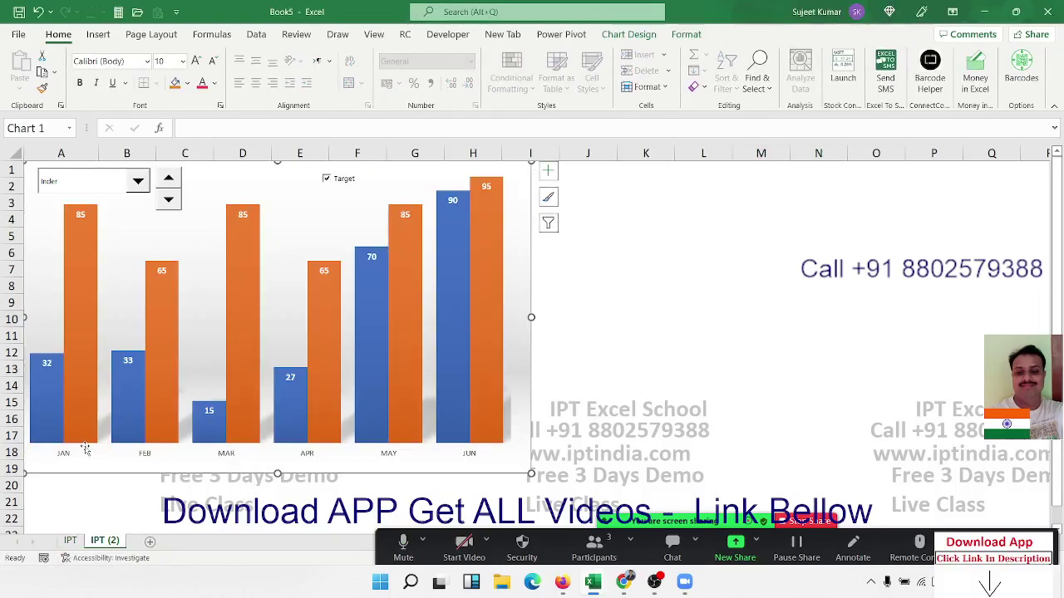
pyautogui.press('Delete')
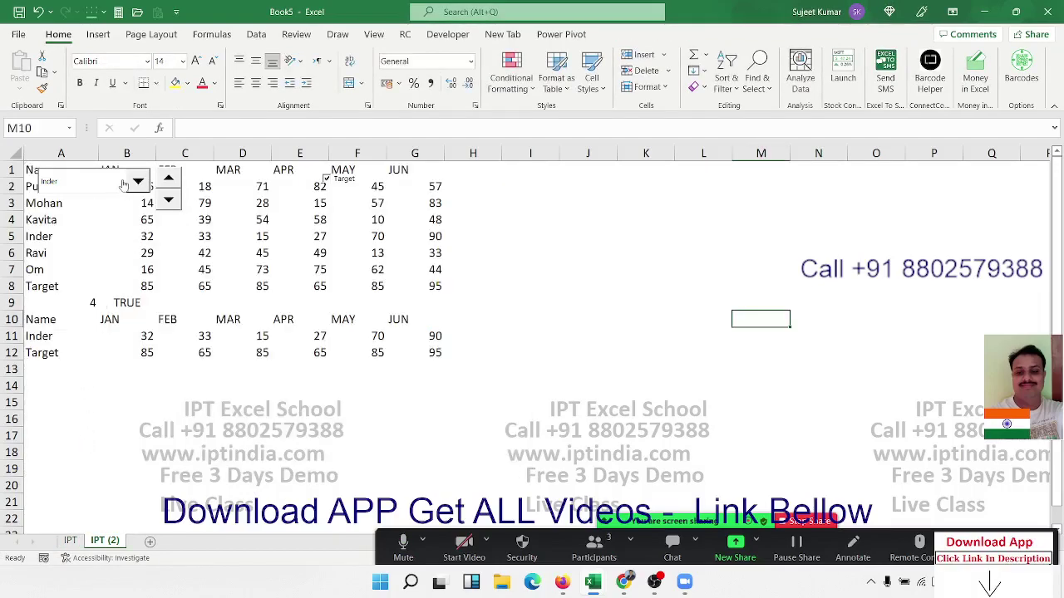
pyautogui.rightClick(123, 185)
pyautogui.press('Escape')
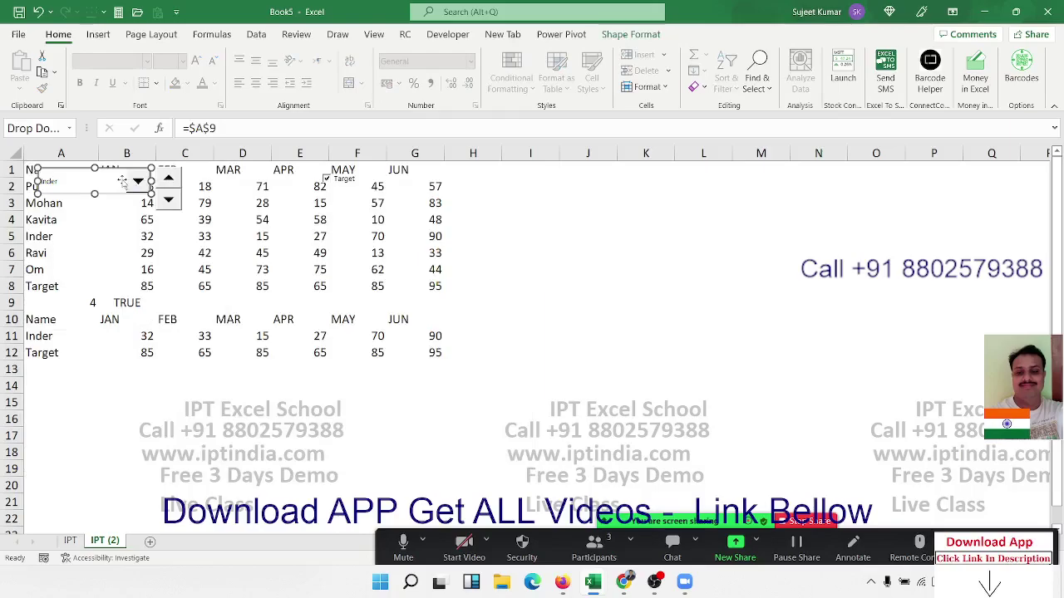
pyautogui.press('Delete')
pyautogui.rightClick(164, 179)
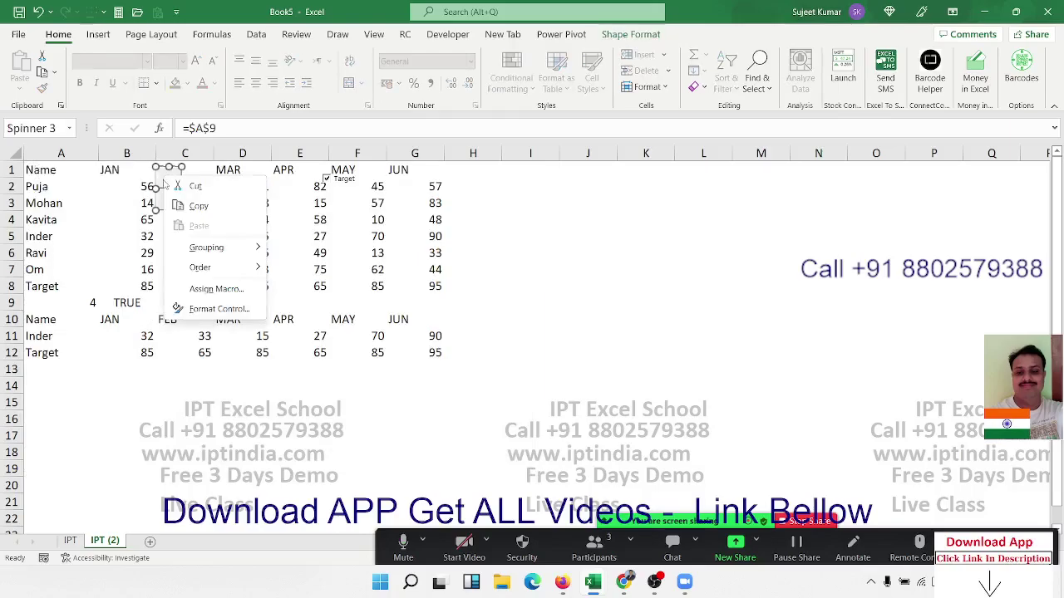
pyautogui.press('Escape')
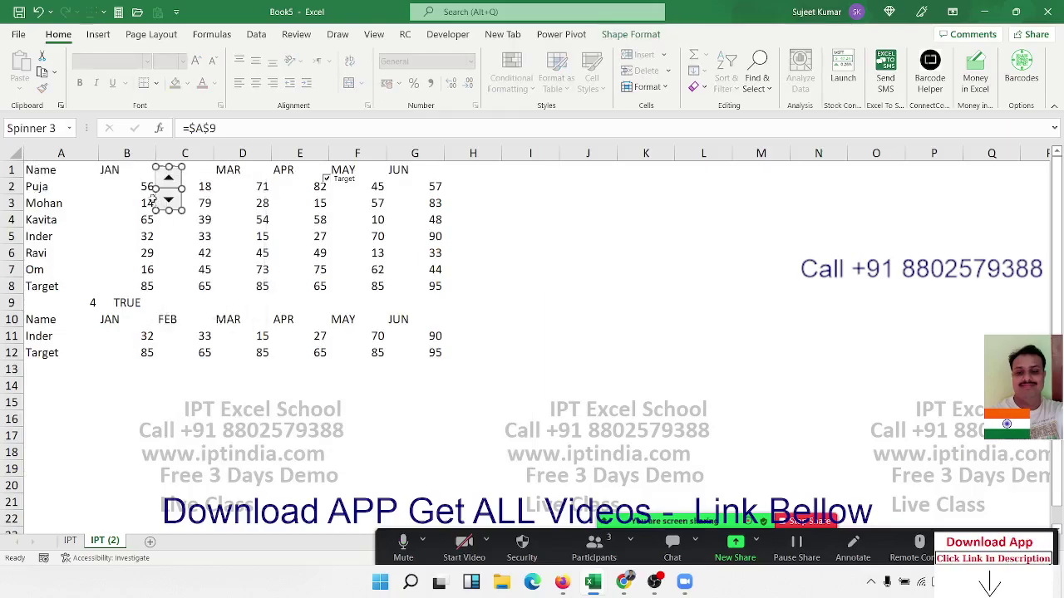
pyautogui.press('Delete')
# Step: Clear the Target row and row 9 cells, then put the index value 1 in A9
pyautogui.moveTo(39, 292); pyautogui.dragTo(407, 296)
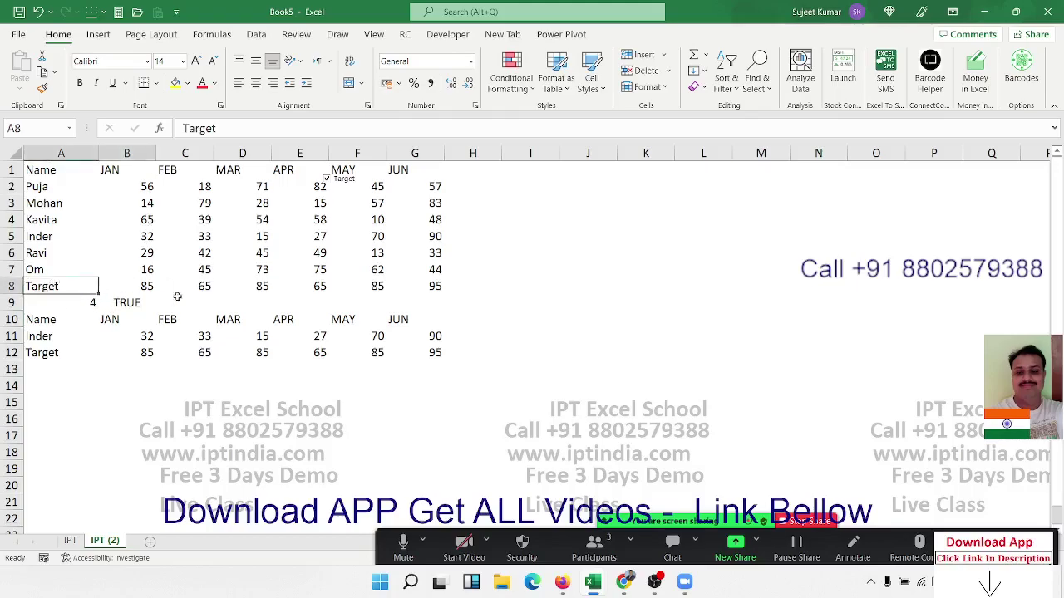
pyautogui.press('Delete')
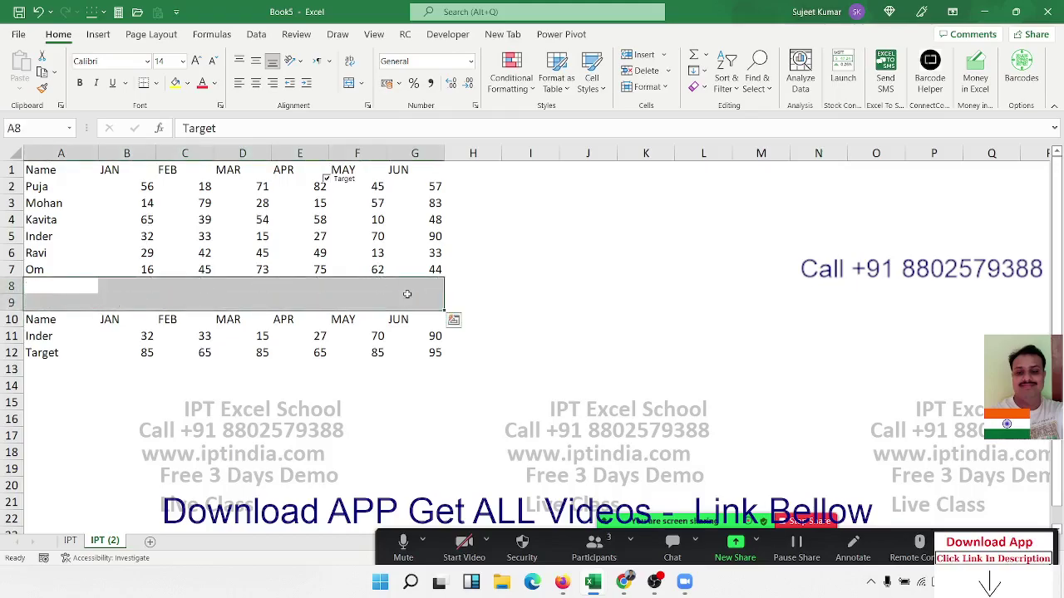
pyautogui.click(97, 303)
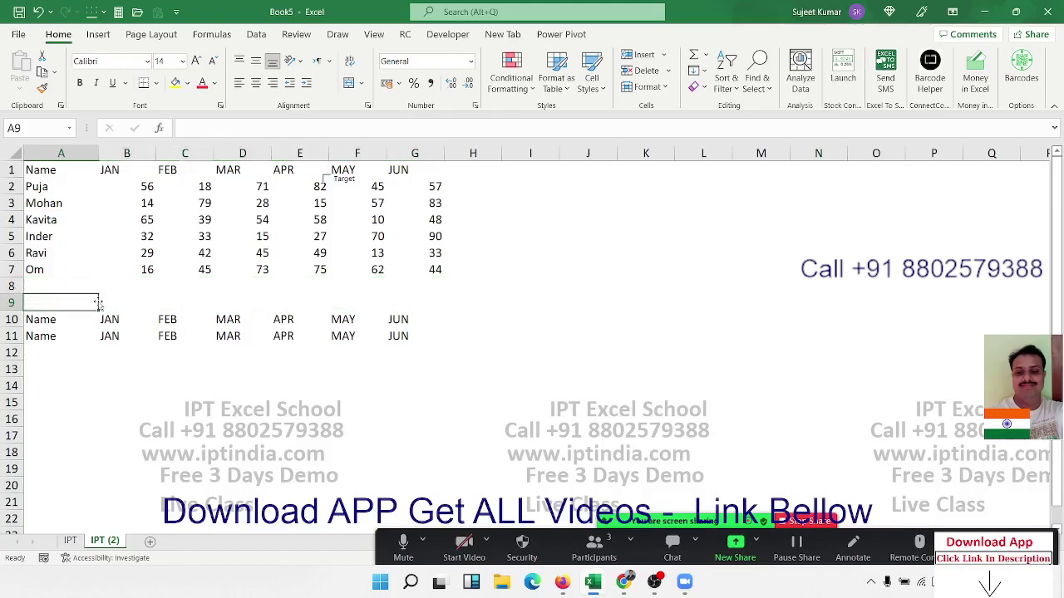
pyautogui.press('Right')
pyautogui.write('1')
pyautogui.press('Tab')
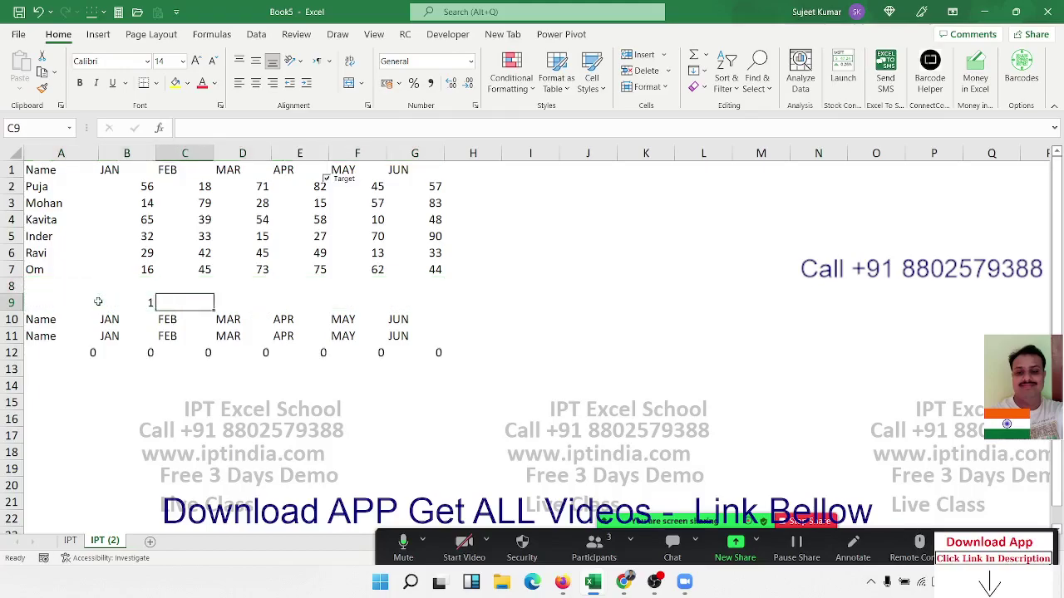
pyautogui.press('Down')
pyautogui.press('Left')
pyautogui.press('Up')
pyautogui.moveTo(100, 301); pyautogui.dragTo(96, 303)
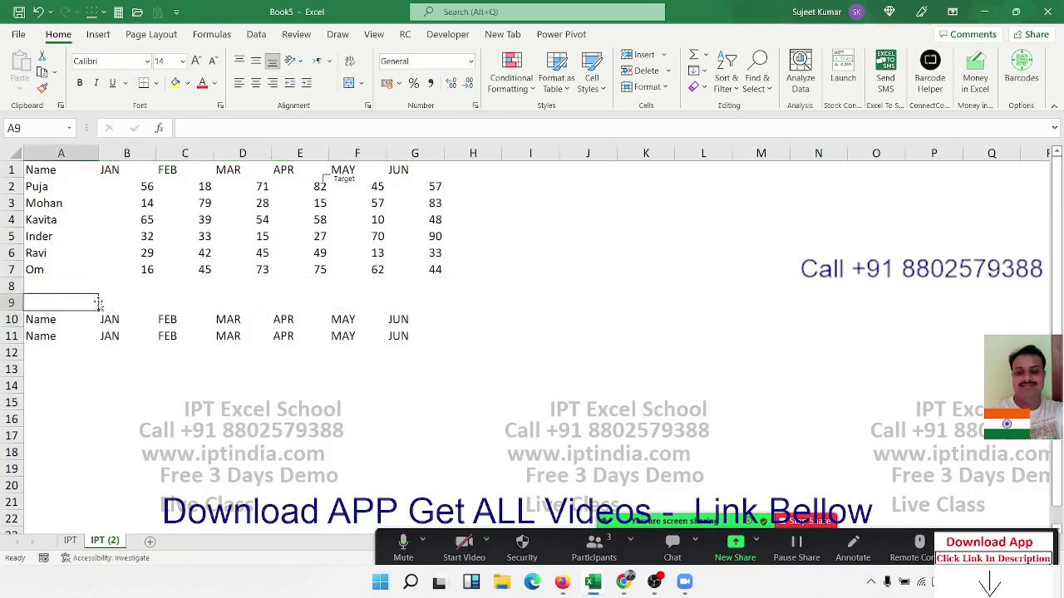
# Step: Select the two-row Puja table, A10:G11
pyautogui.moveTo(60, 352); pyautogui.dragTo(415, 353)
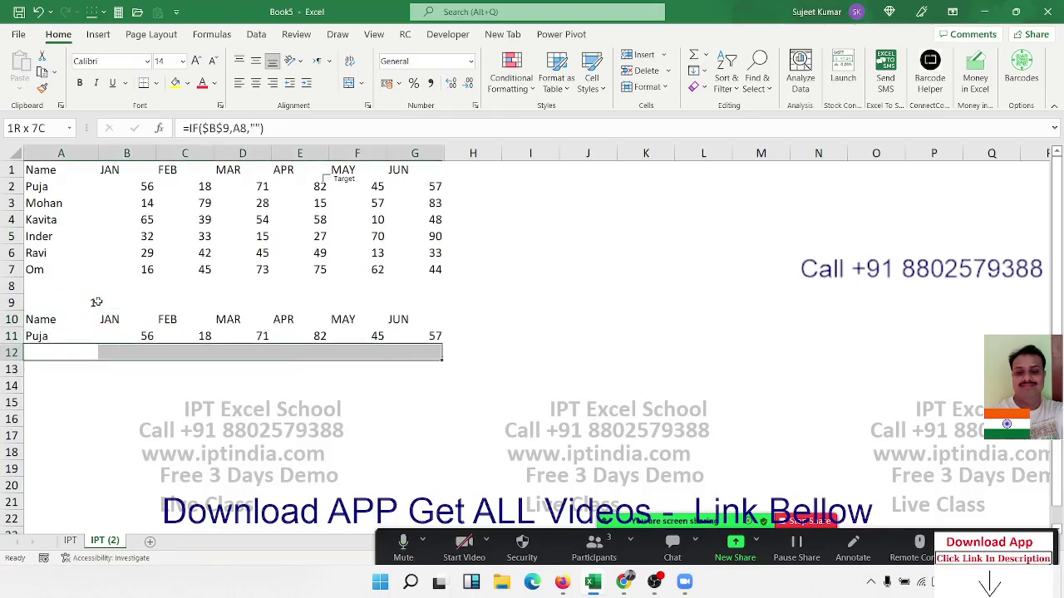
pyautogui.press('Up')
pyautogui.press('Up')
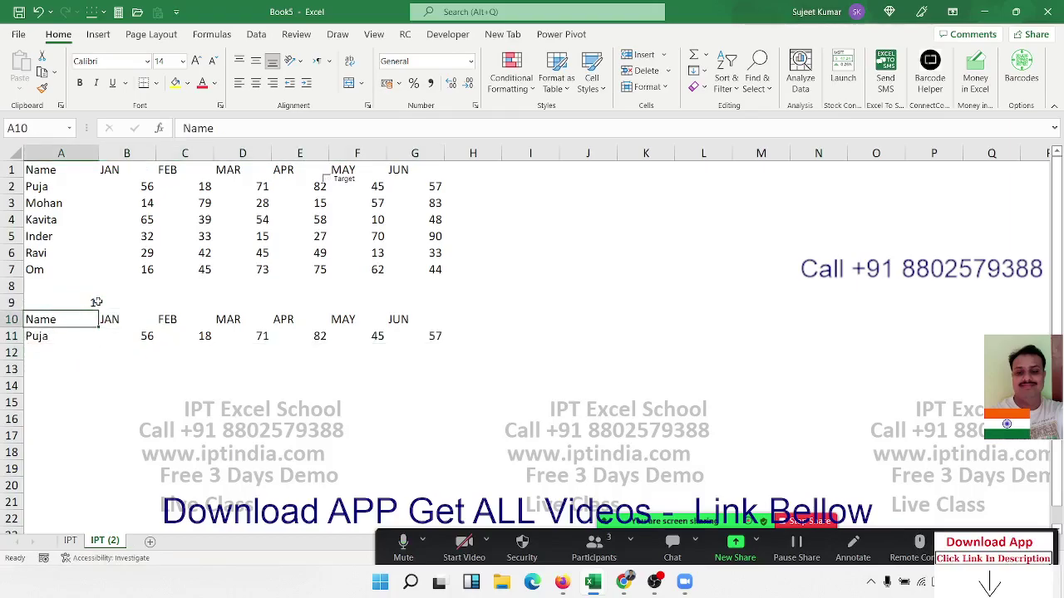
pyautogui.press('Right')
pyautogui.click(516, 235)
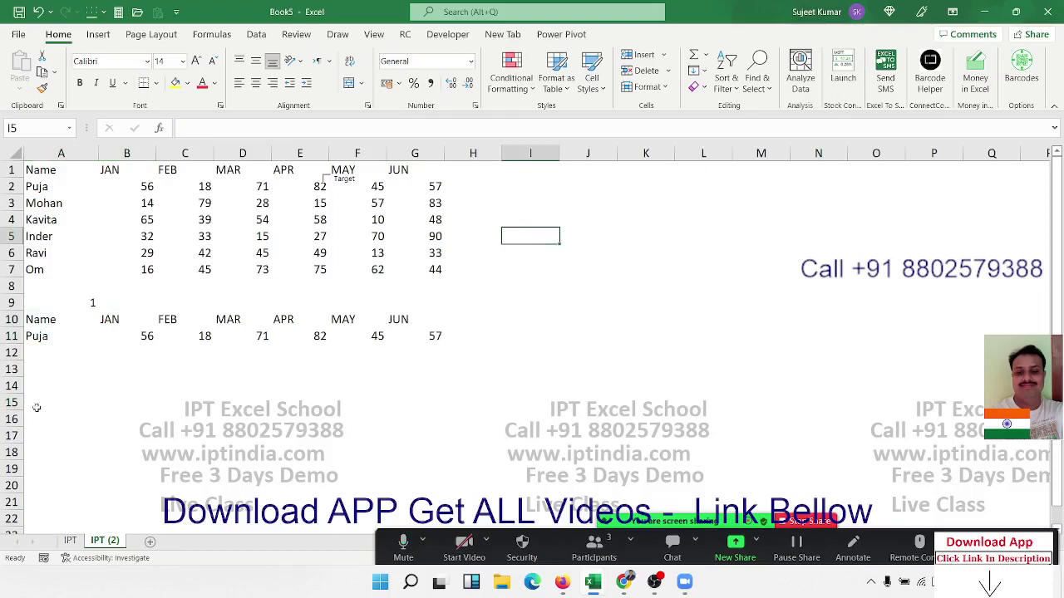
pyautogui.click(67, 334)
pyautogui.press('Up')
pyautogui.hotkey('ctrl', 'shift', 'Right')
pyautogui.hotkey('ctrl', 'shift', 'Down')
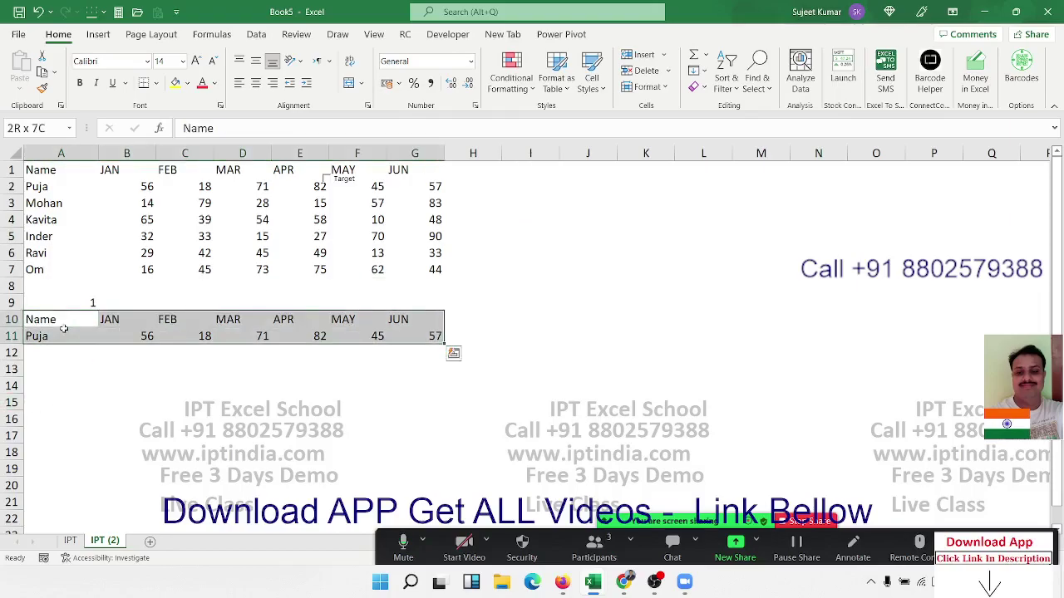
# Step: Insert a clustered column chart of Puja's JAN–JUN values
pyautogui.click(98, 34)
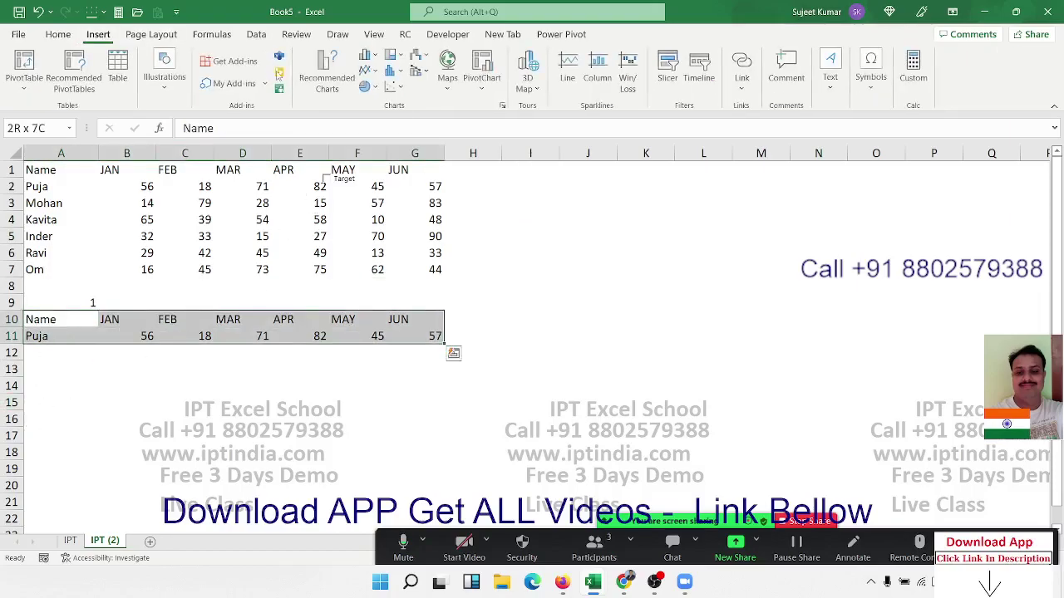
pyautogui.click(367, 55)
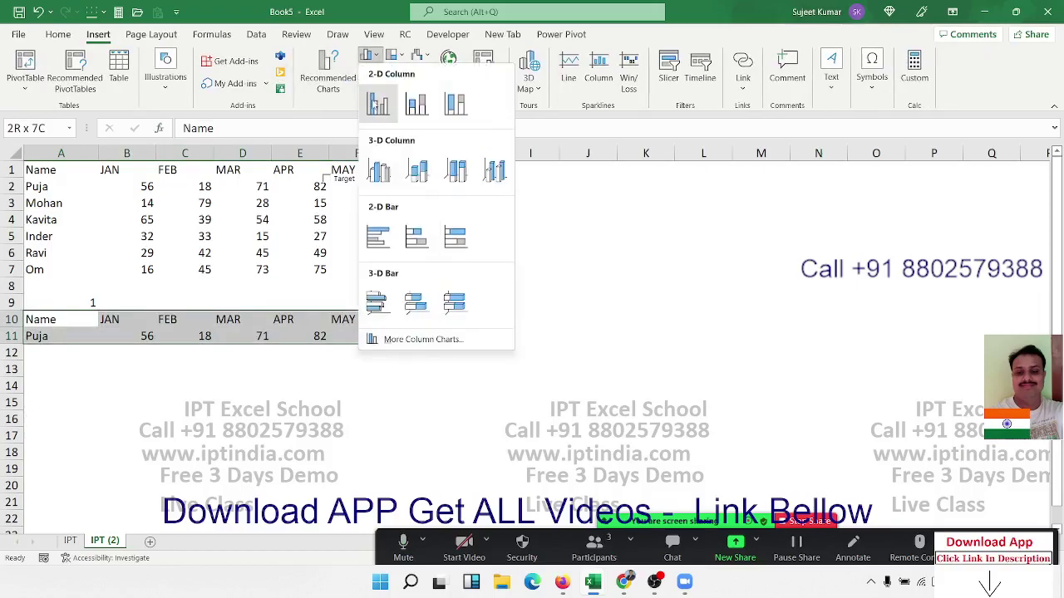
pyautogui.click(378, 103)
# Step: Move the chart right of the table, widen it and delete its horizontal gridlines
pyautogui.moveTo(416, 266); pyautogui.dragTo(521, 192)
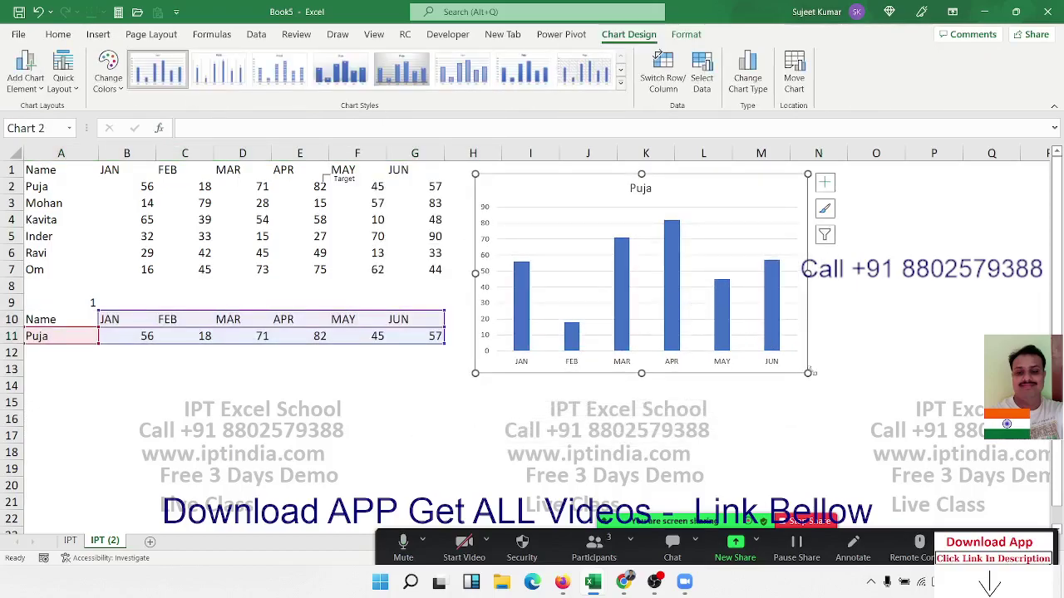
pyautogui.moveTo(809, 374); pyautogui.dragTo(895, 376)
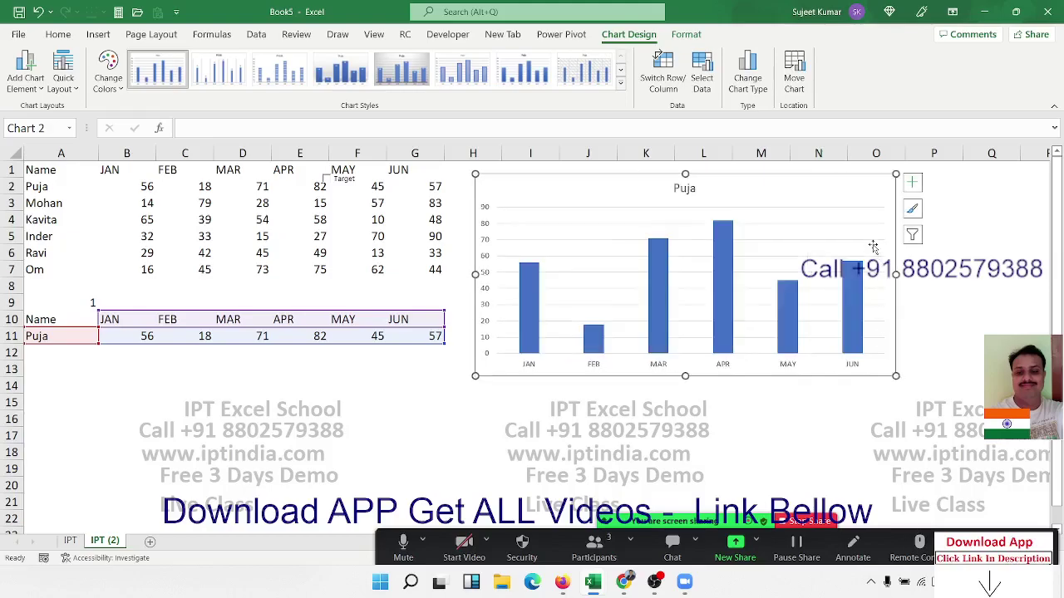
pyautogui.click(872, 243)
pyautogui.press('Delete')
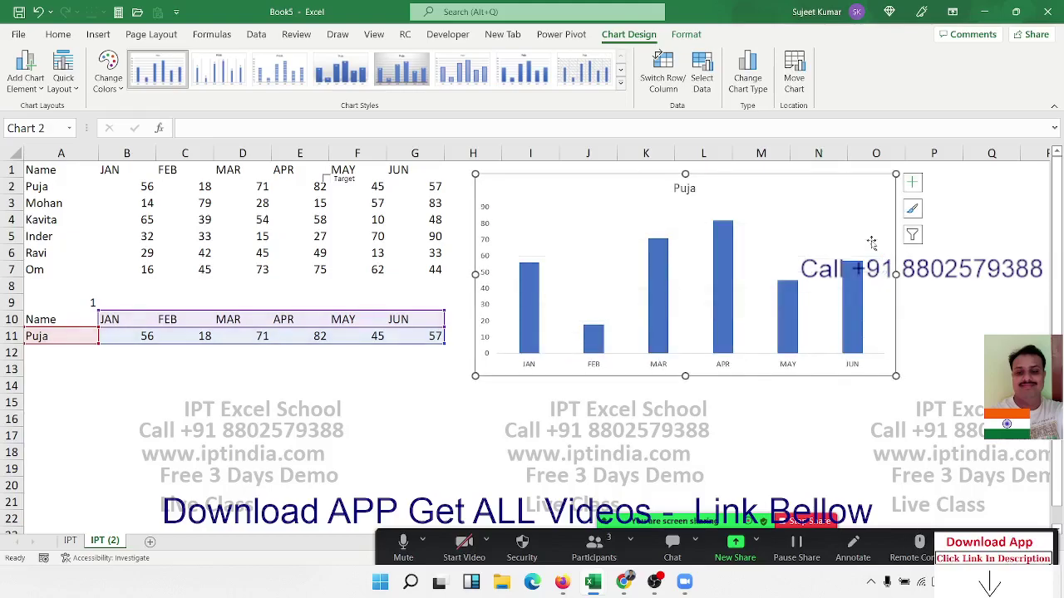
pyautogui.click(98, 34)
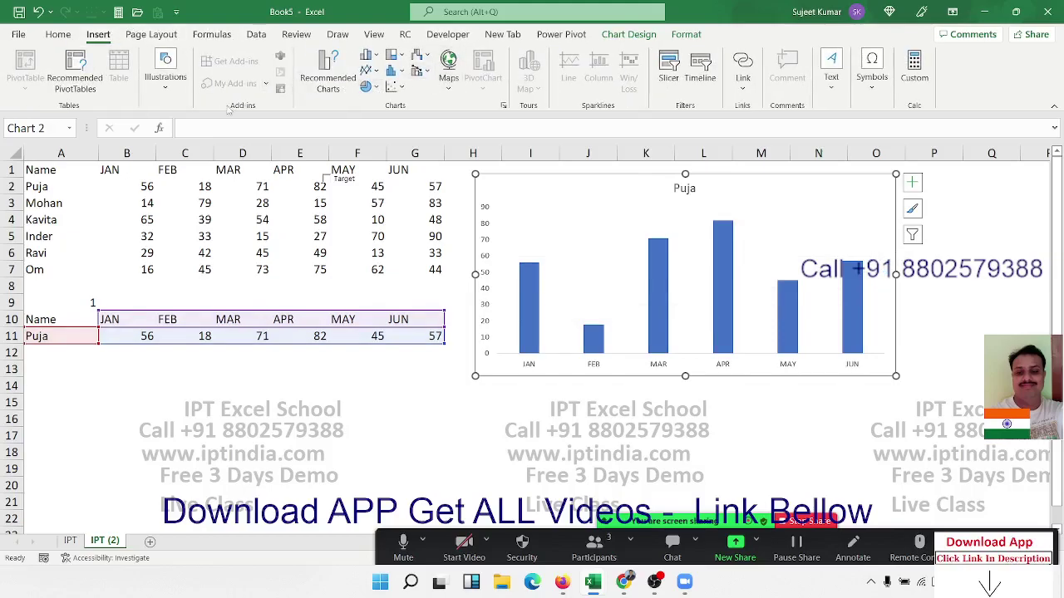
# Step: Draw a list box form control in the chart's top-right corner
pyautogui.click(439, 38)
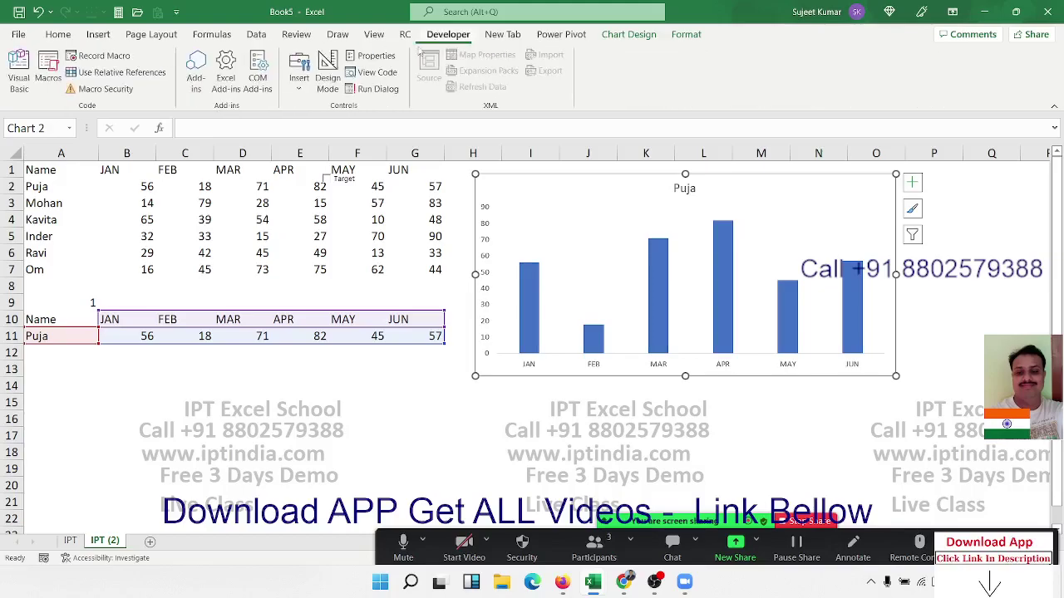
pyautogui.click(299, 79)
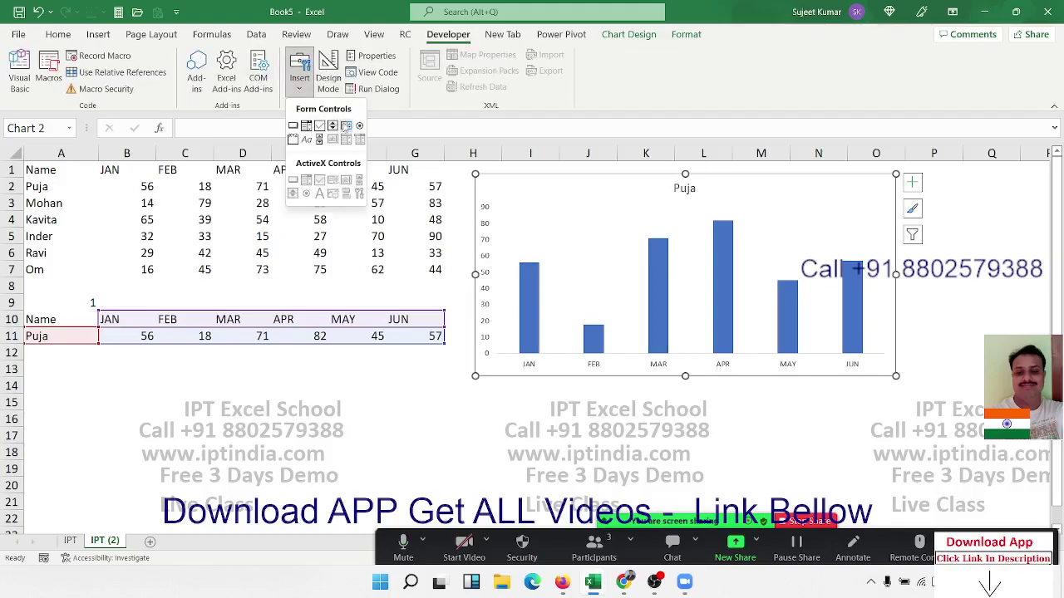
pyautogui.click(346, 125)
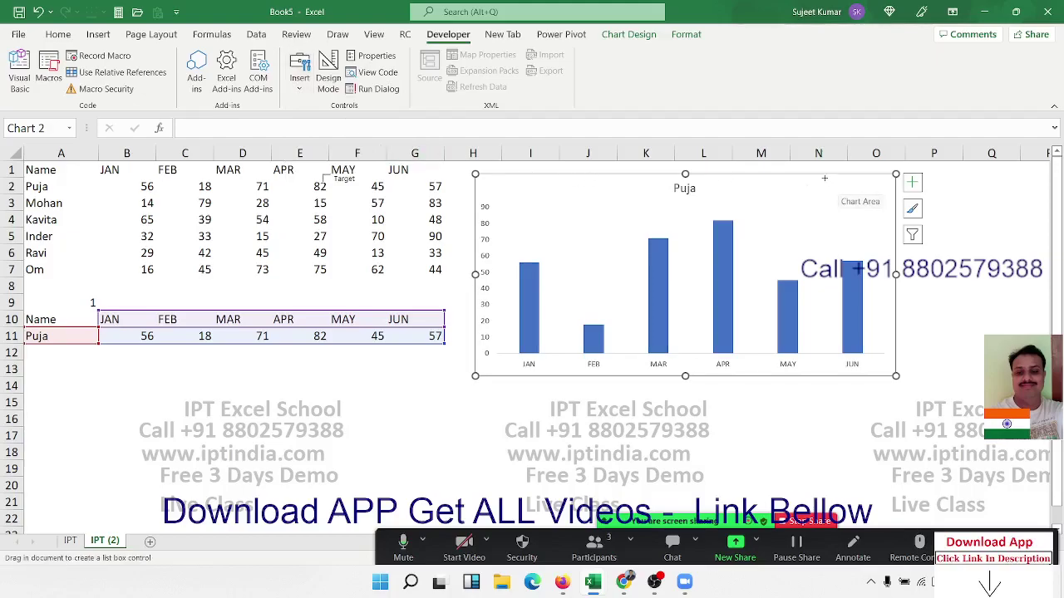
pyautogui.moveTo(824, 178); pyautogui.dragTo(887, 244)
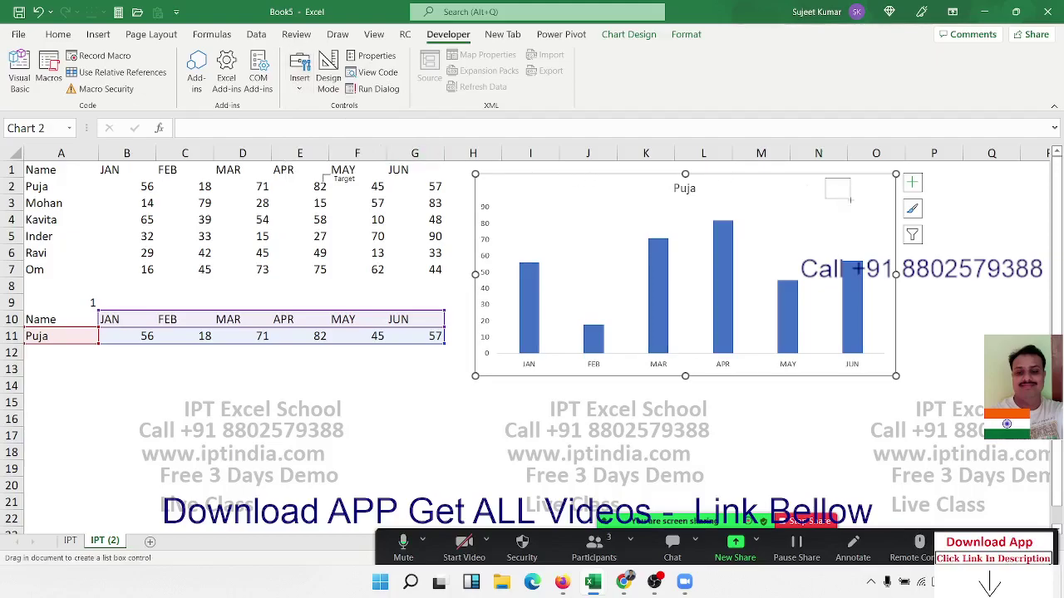
# Step: Set the list box input range to A2:A7, link it to A9 and enable 3-D shading
pyautogui.rightClick(882, 242)
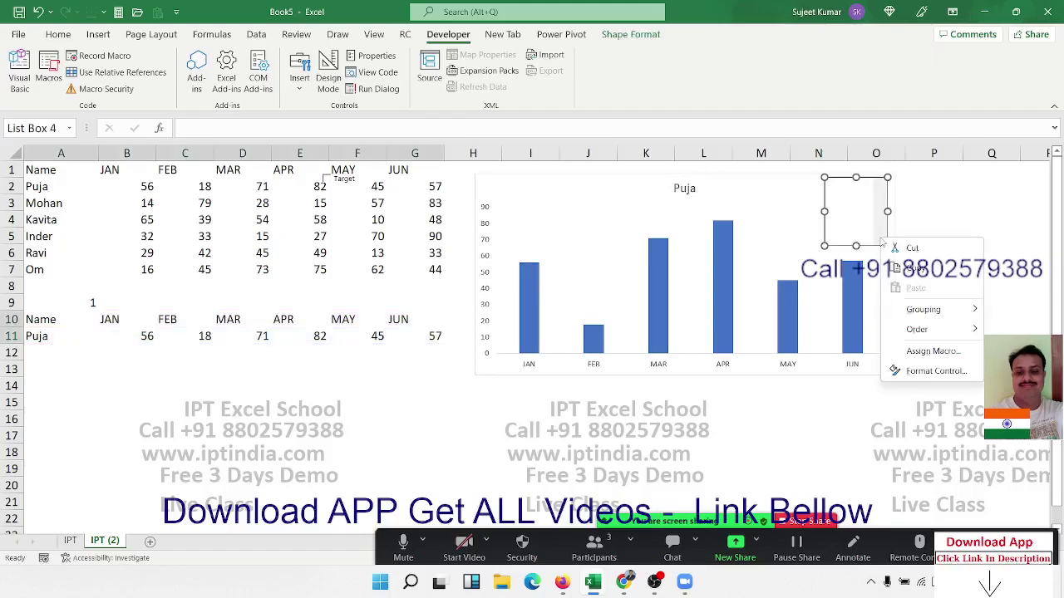
pyautogui.click(918, 372)
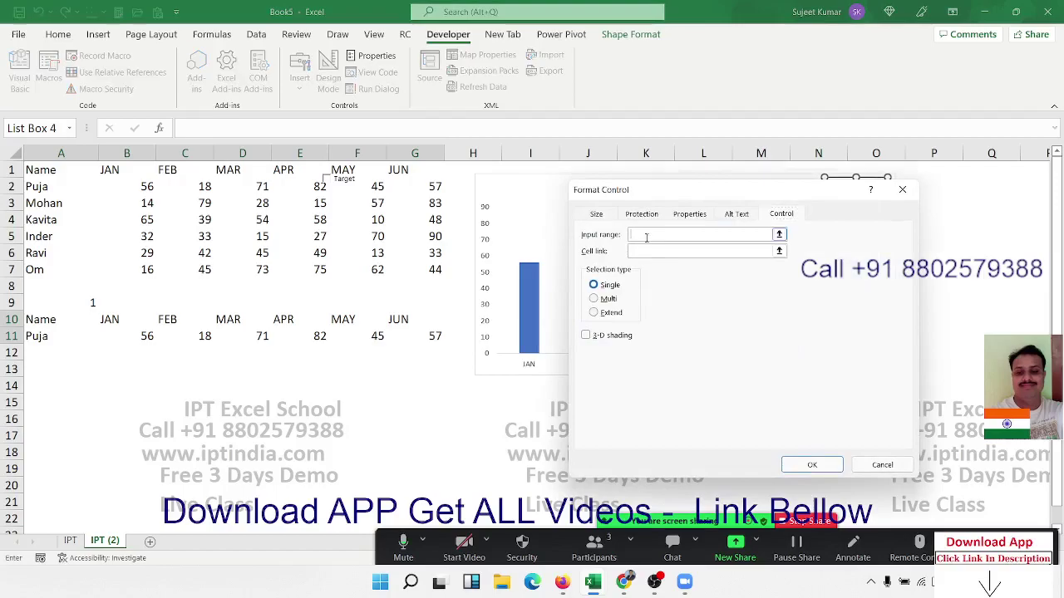
pyautogui.moveTo(61, 187); pyautogui.dragTo(50, 269)
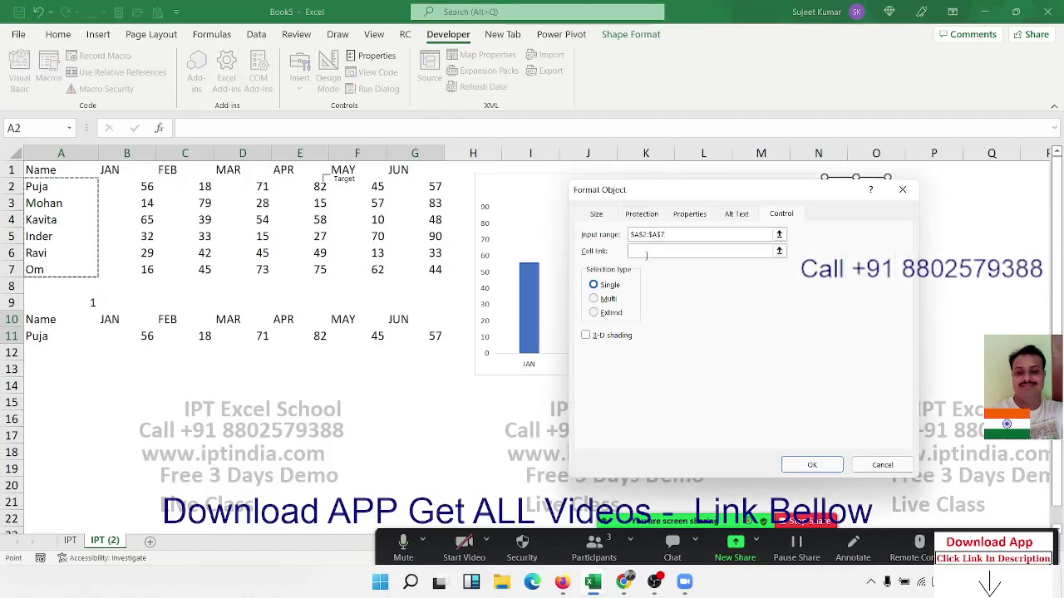
pyautogui.press('Tab')
pyautogui.click(69, 305)
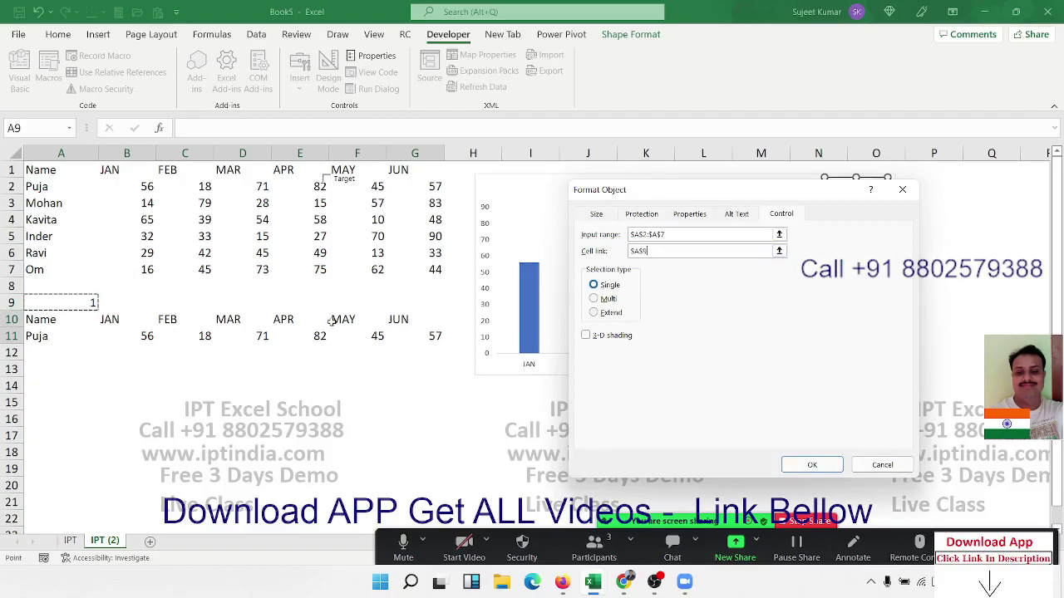
pyautogui.click(586, 335)
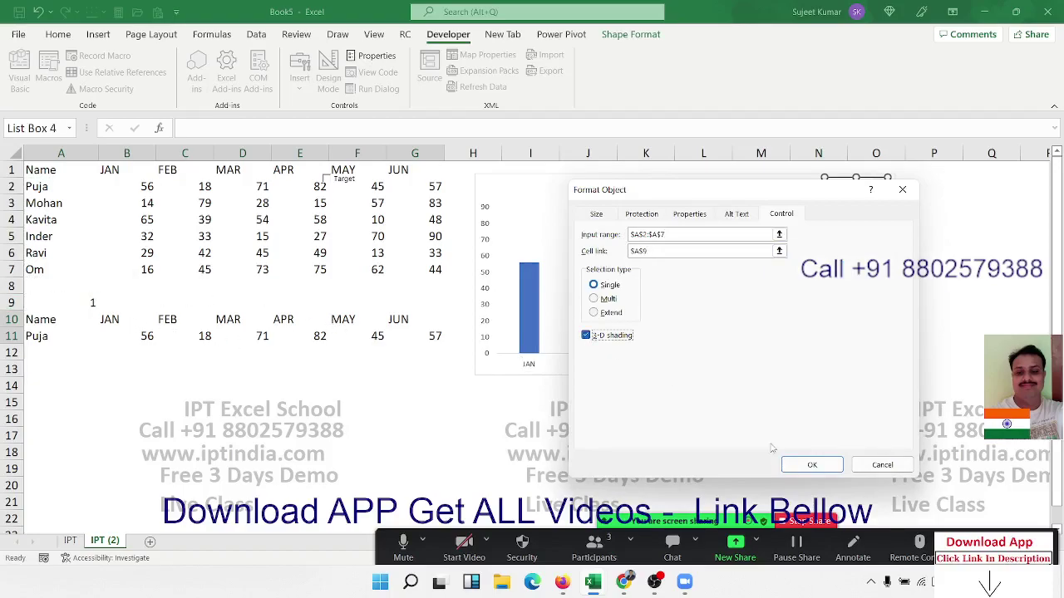
pyautogui.click(812, 465)
pyautogui.click(358, 418)
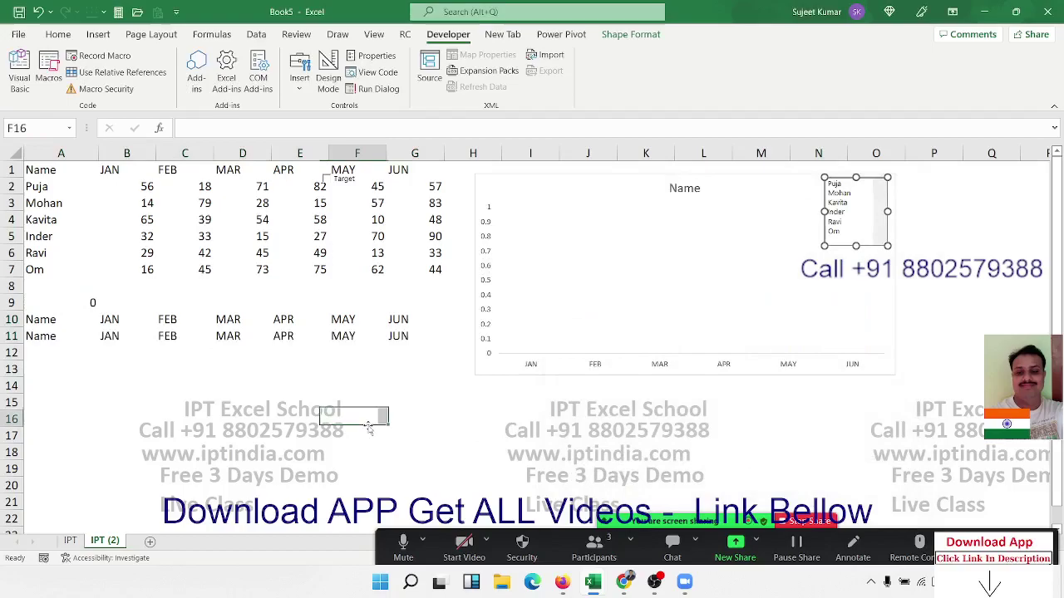
# Step: Pick Mohan in the list box to chart his data, then copy the sheet as IPT (3)
pyautogui.click(839, 213)
pyautogui.click(839, 203)
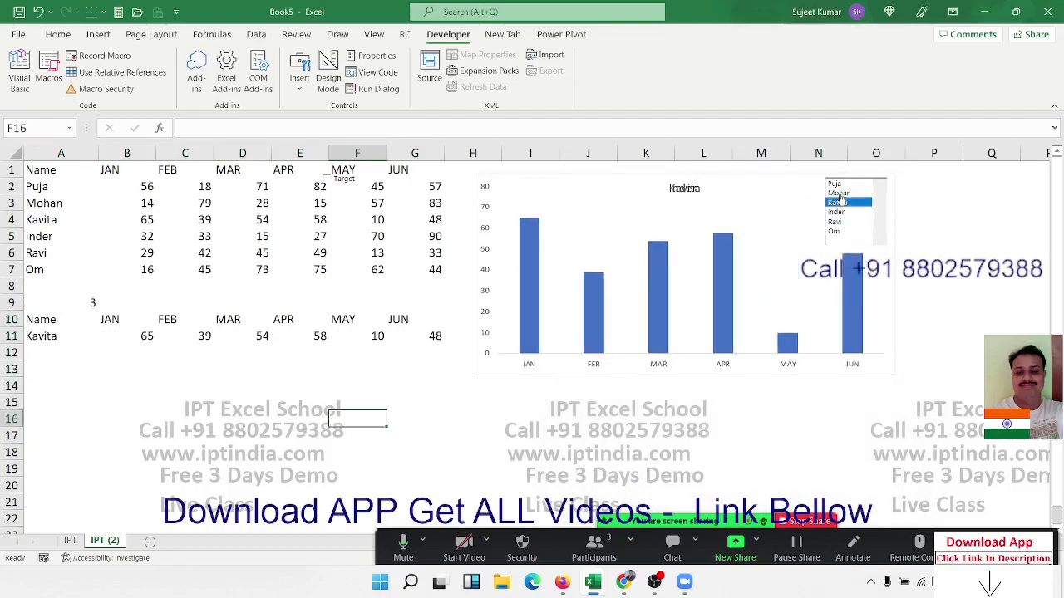
pyautogui.click(839, 193)
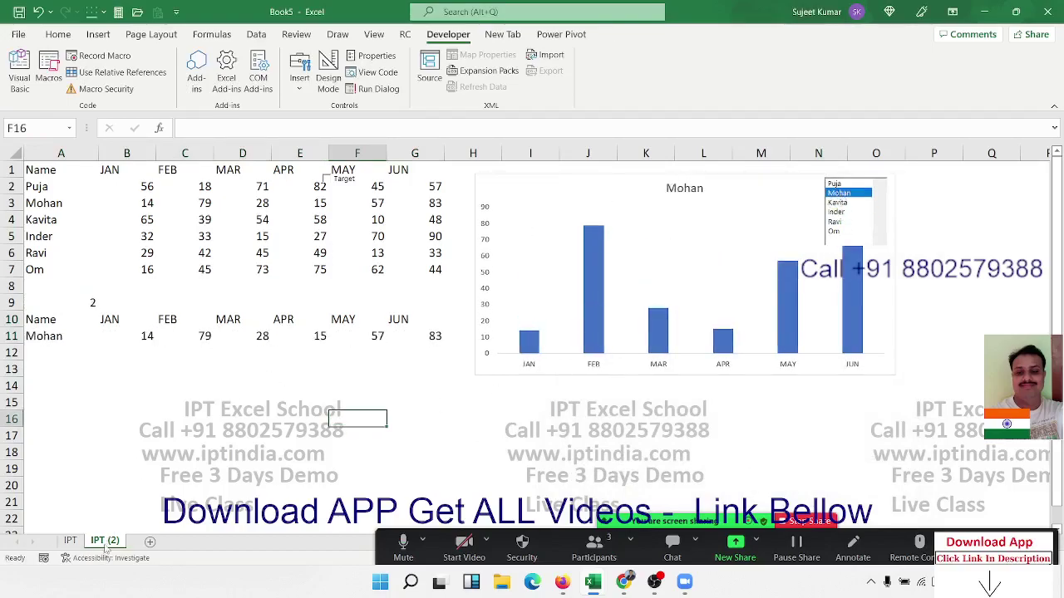
pyautogui.moveTo(141, 536); pyautogui.dragTo(141, 540)
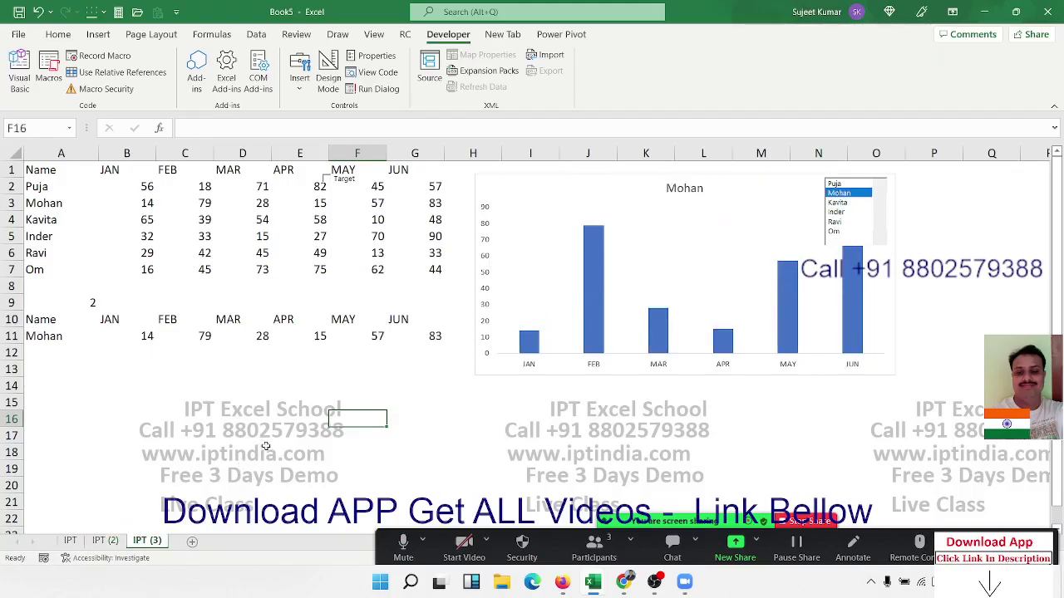
# Step: Delete the chart from the IPT (3) sheet
pyautogui.click(266, 446)
pyautogui.click(535, 203)
pyautogui.rightClick(535, 203)
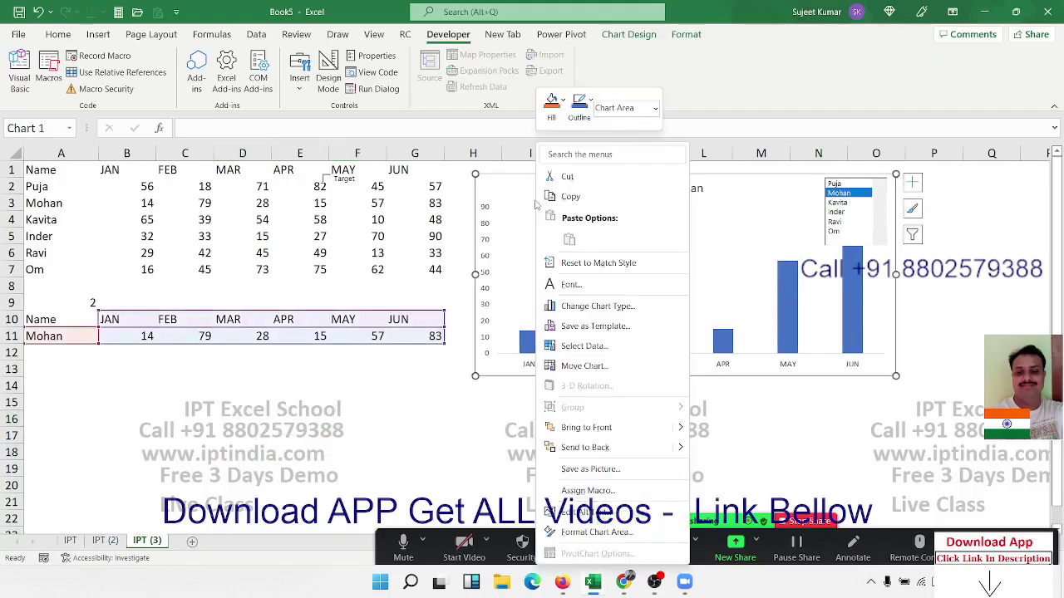
pyautogui.press('Escape')
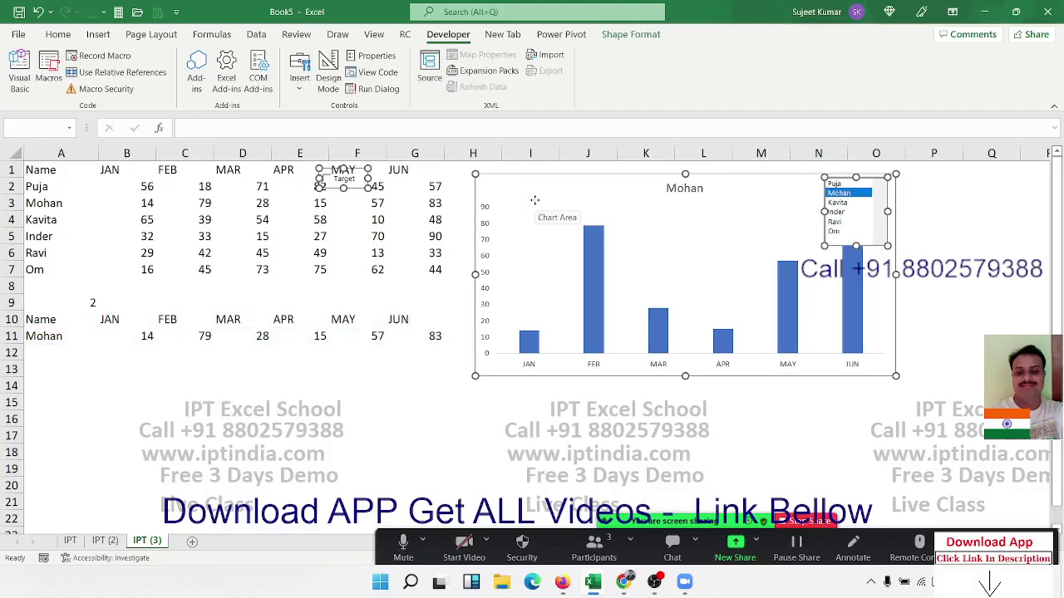
pyautogui.press('Delete')
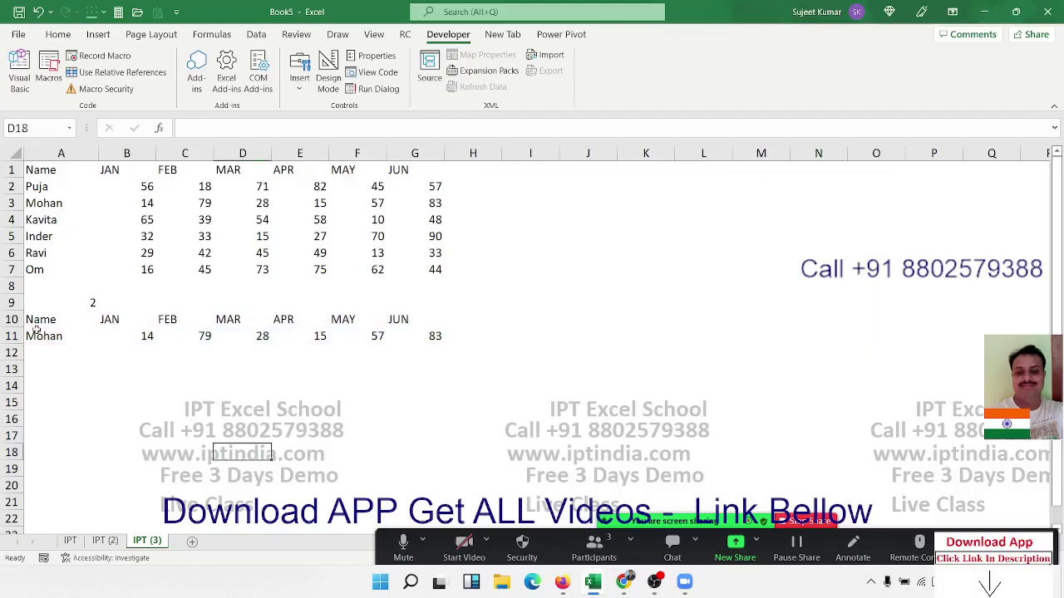
# Step: Clear the old lookup block A9:G12
pyautogui.click(36, 332)
pyautogui.click(35, 301)
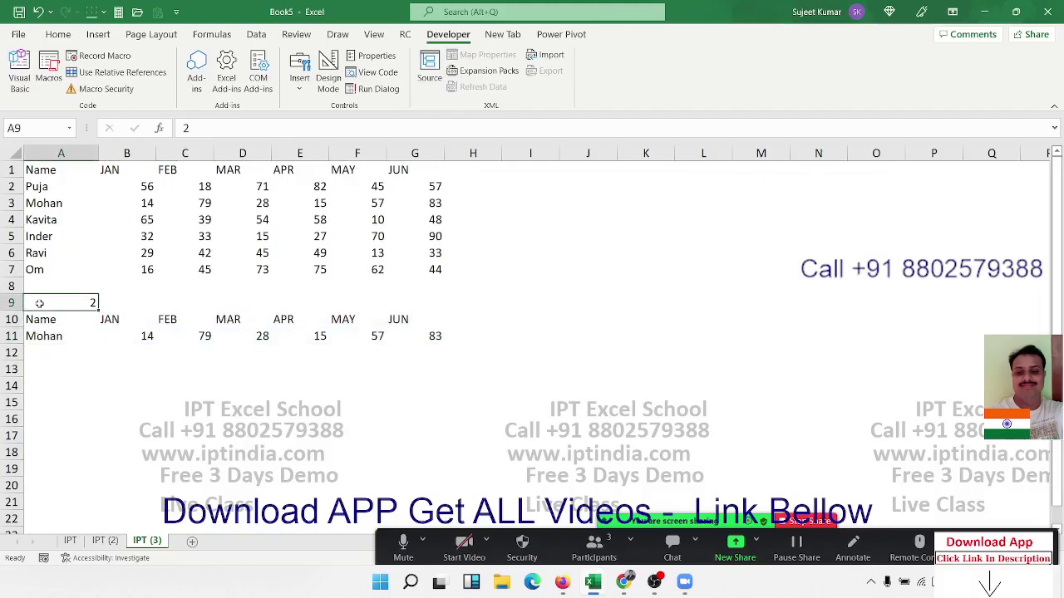
pyautogui.moveTo(39, 303); pyautogui.dragTo(125, 303)
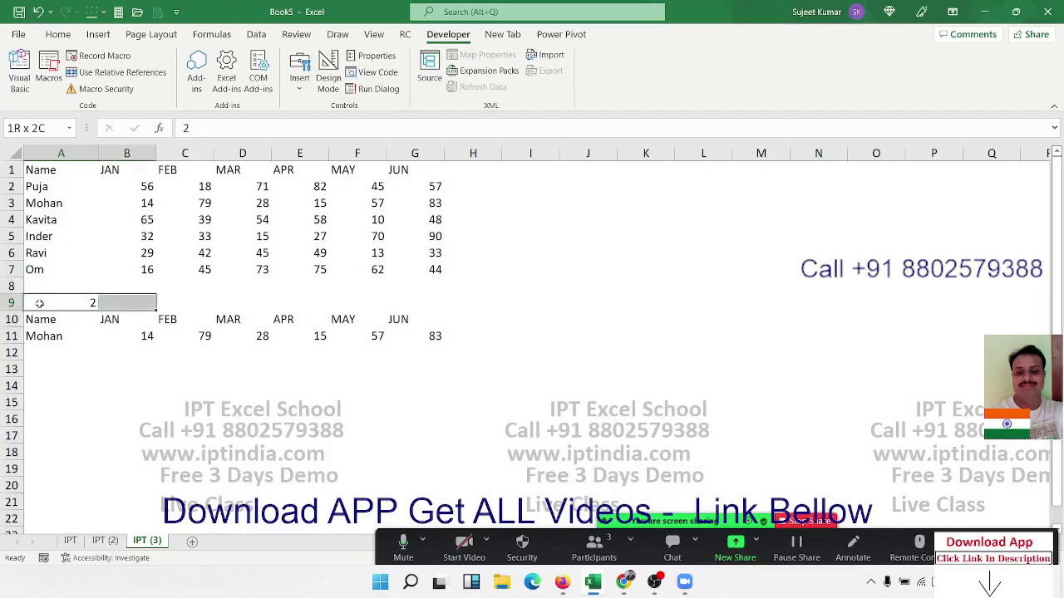
pyautogui.hotkey('shift', 'Right')
pyautogui.hotkey('shift', 'Right')
pyautogui.hotkey('shift', 'Right')
pyautogui.hotkey('shift', 'Down')
pyautogui.hotkey('shift', 'Down')
pyautogui.hotkey('shift', 'Down')
pyautogui.press('Delete')
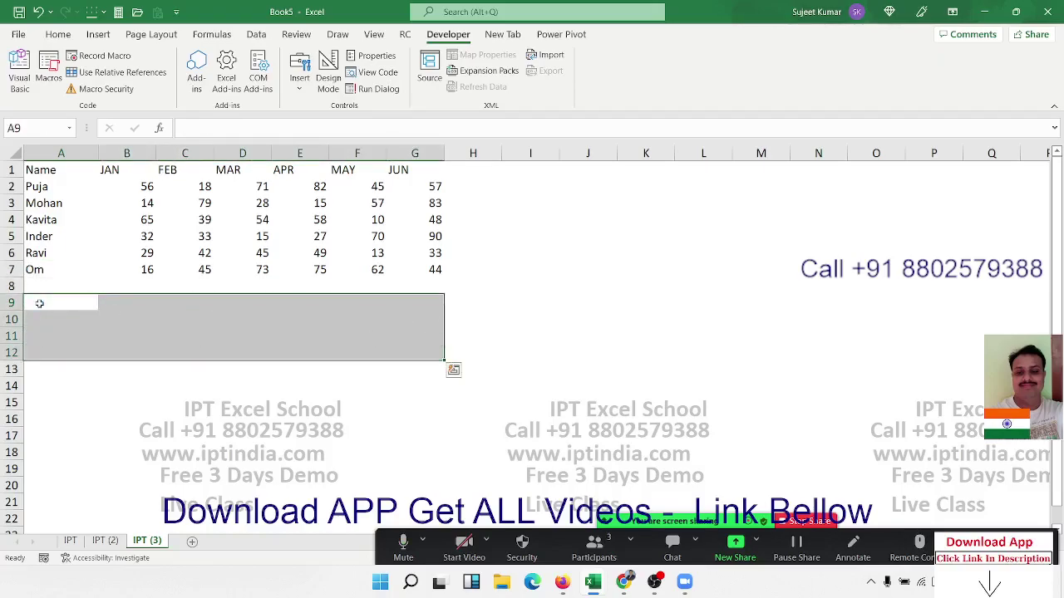
# Step: Copy the names in A1:A7 and paste them into A11:A17
pyautogui.click(39, 303)
pyautogui.hotkey('ctrl', 'Up')
pyautogui.hotkey('ctrl', 'shift', 'Up')
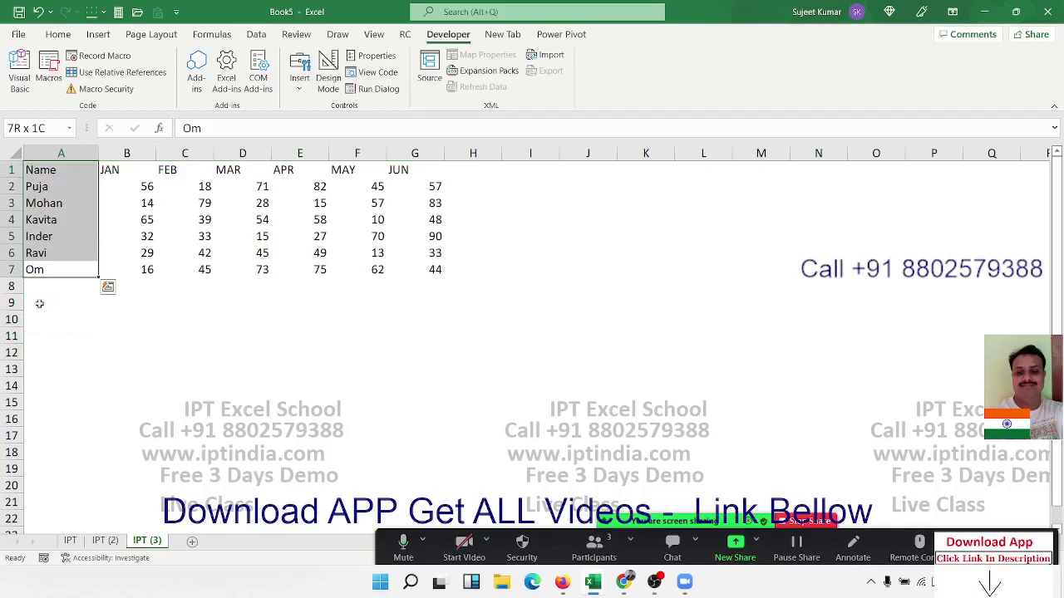
pyautogui.hotkey('ctrl', 'c')
pyautogui.press('Down')
pyautogui.press('Down')
pyautogui.press('Down')
pyautogui.press('Down')
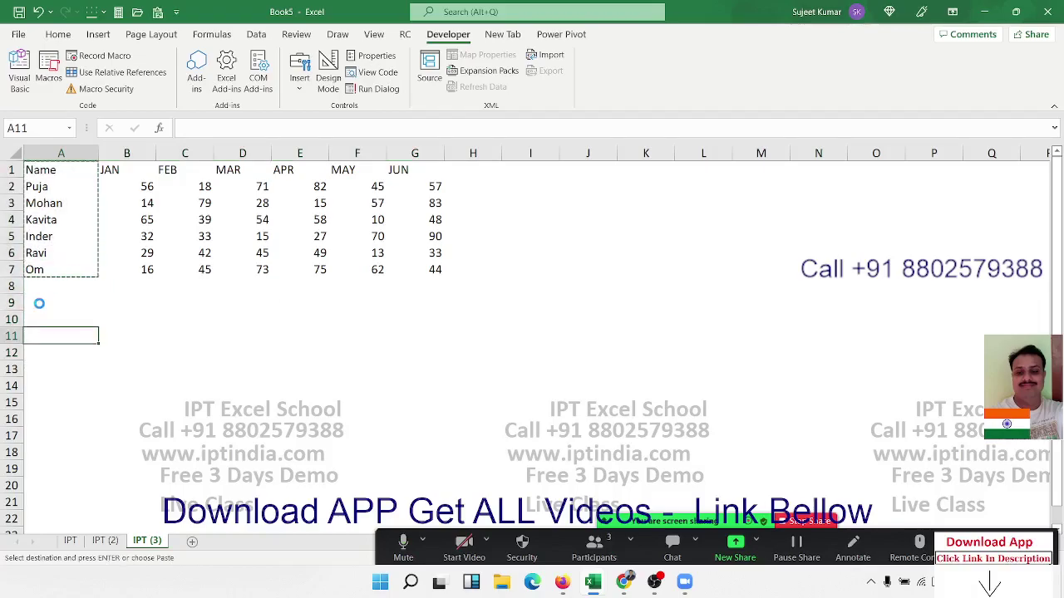
pyautogui.hotkey('ctrl', 'v')
pyautogui.press('Escape')
pyautogui.press('Right')
pyautogui.press('Up')
pyautogui.press('Left')
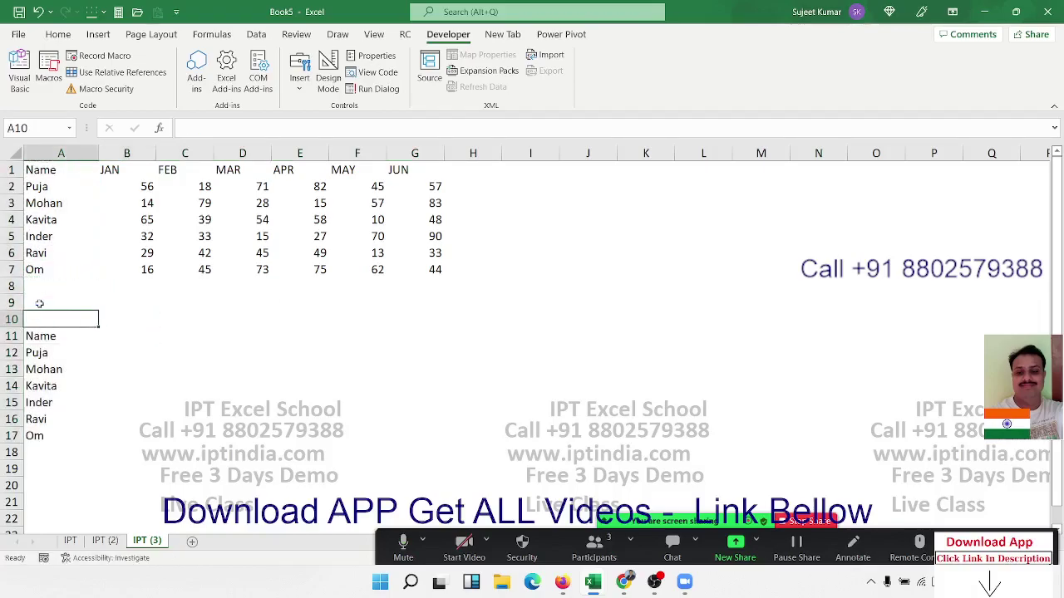
# Step: Enter 1 in A10 and the formula =OFFSET(A1,0,$A$10) in B11
pyautogui.write('1')
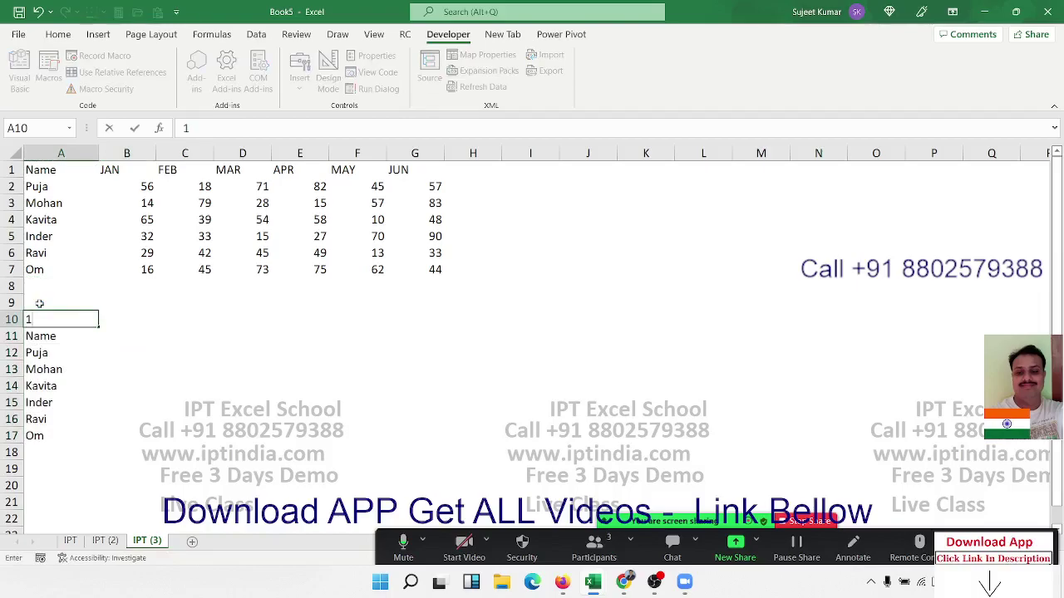
pyautogui.press('Return')
pyautogui.press('Right')
pyautogui.write('=')
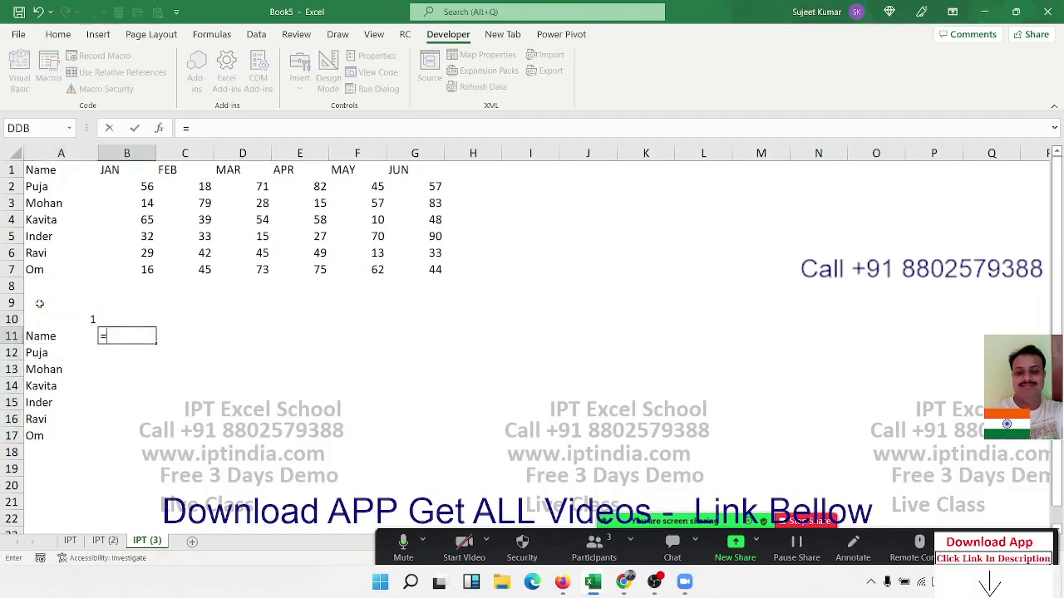
pyautogui.write('of')
pyautogui.press('Tab')
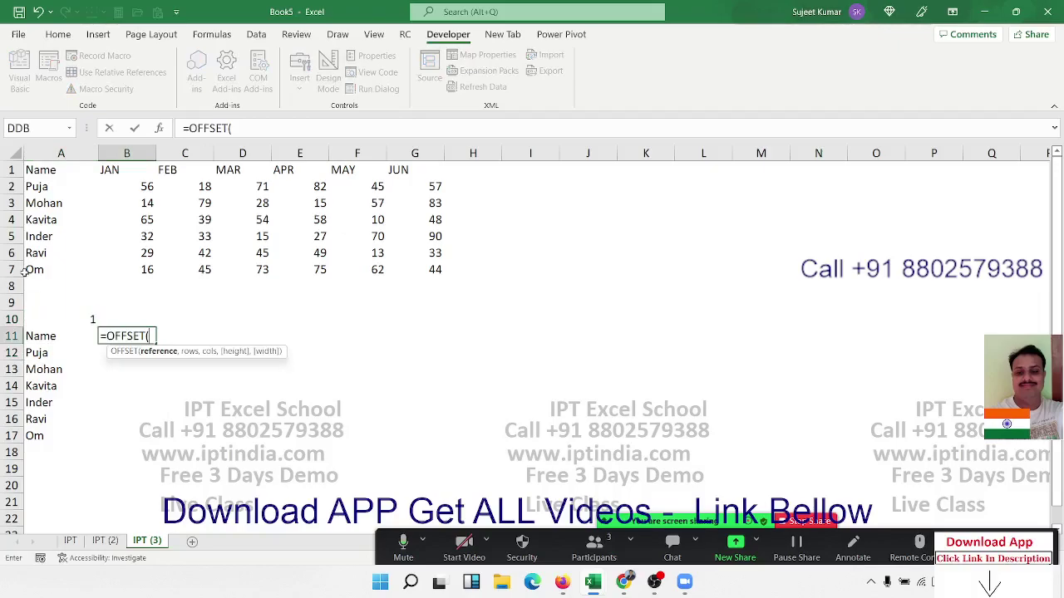
pyautogui.click(50, 172)
pyautogui.write(',0')
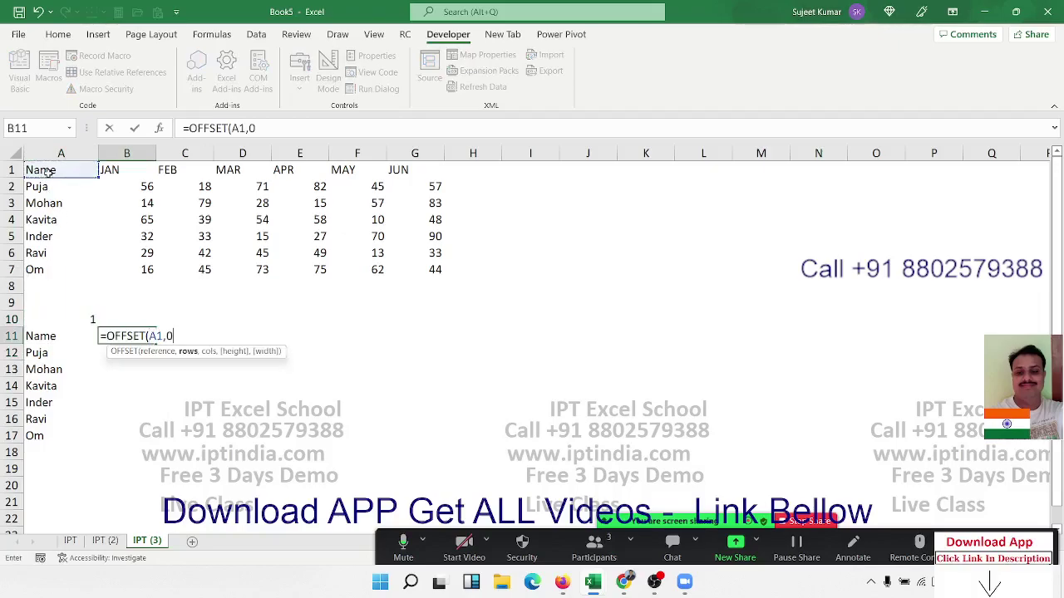
pyautogui.write(',')
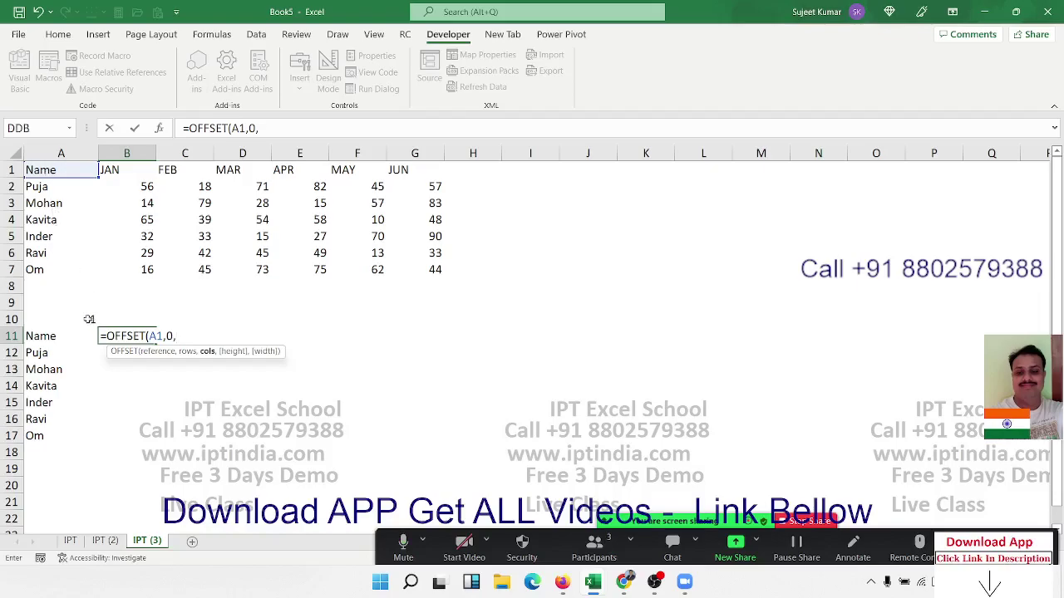
pyautogui.click(88, 319)
pyautogui.press('Return')
pyautogui.click(123, 334)
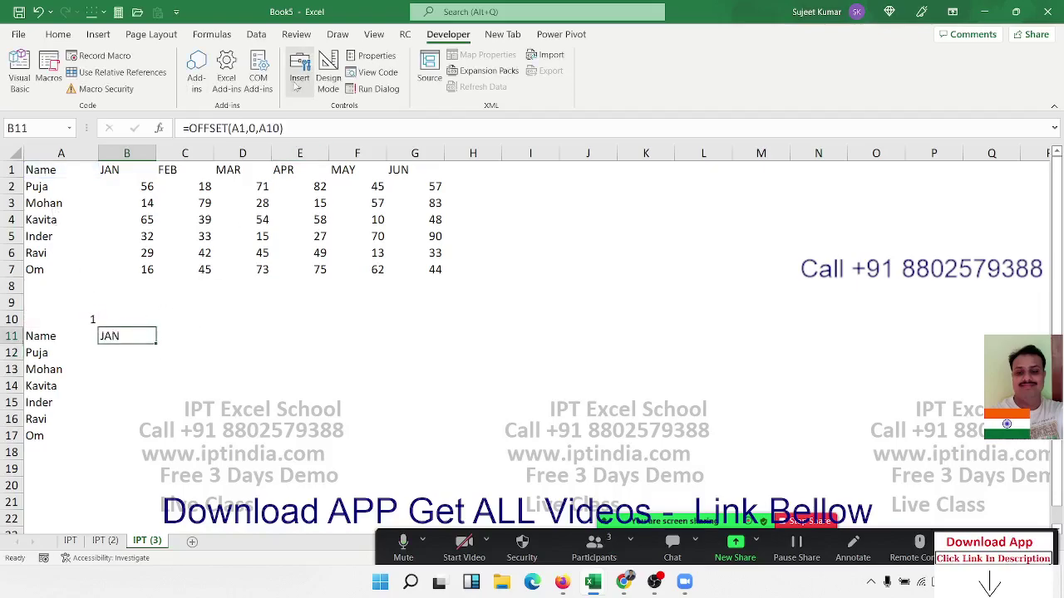
pyautogui.click(266, 129)
pyautogui.press('F4')
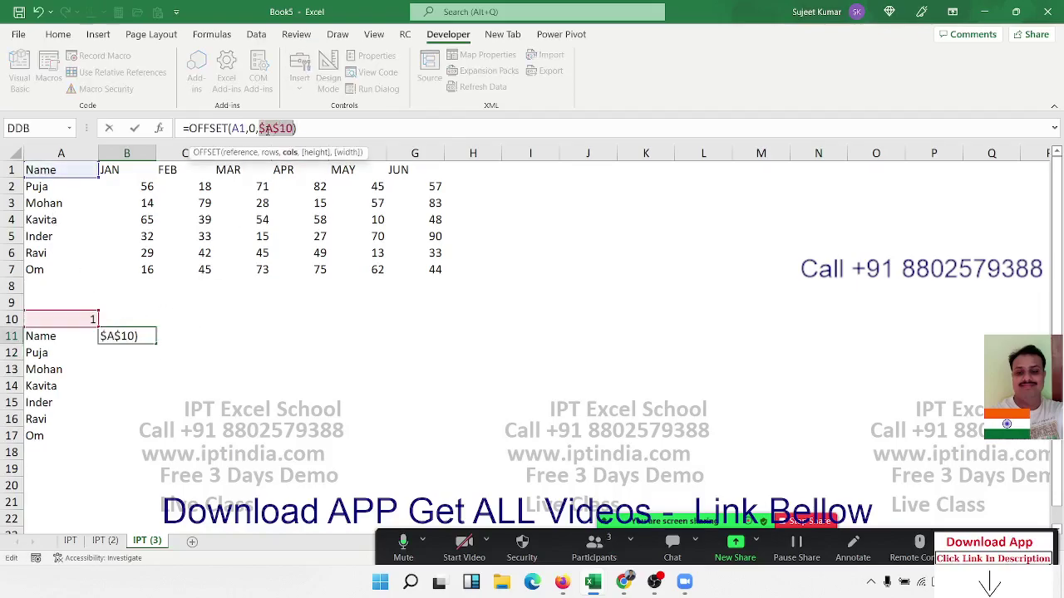
pyautogui.press('Return')
# Step: Fill the OFFSET formula down from B11 to B17
pyautogui.press('Left')
pyautogui.hotkey('ctrl', 'Down')
pyautogui.press('Right')
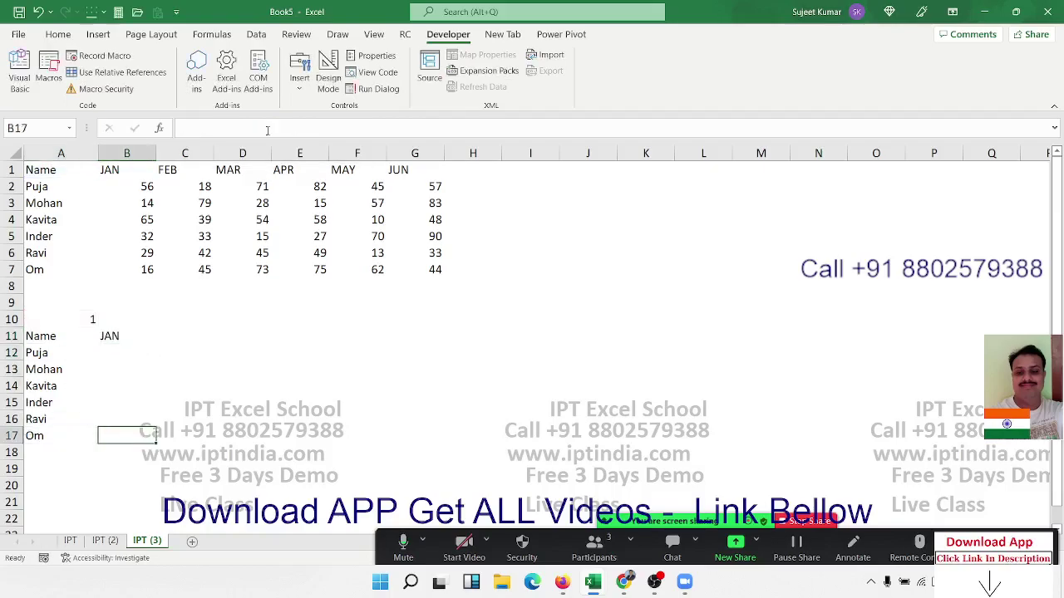
pyautogui.hotkey('ctrl', 'shift', 'Up')
pyautogui.hotkey('ctrl', 'd')
pyautogui.press('Up')
pyautogui.press('Up')
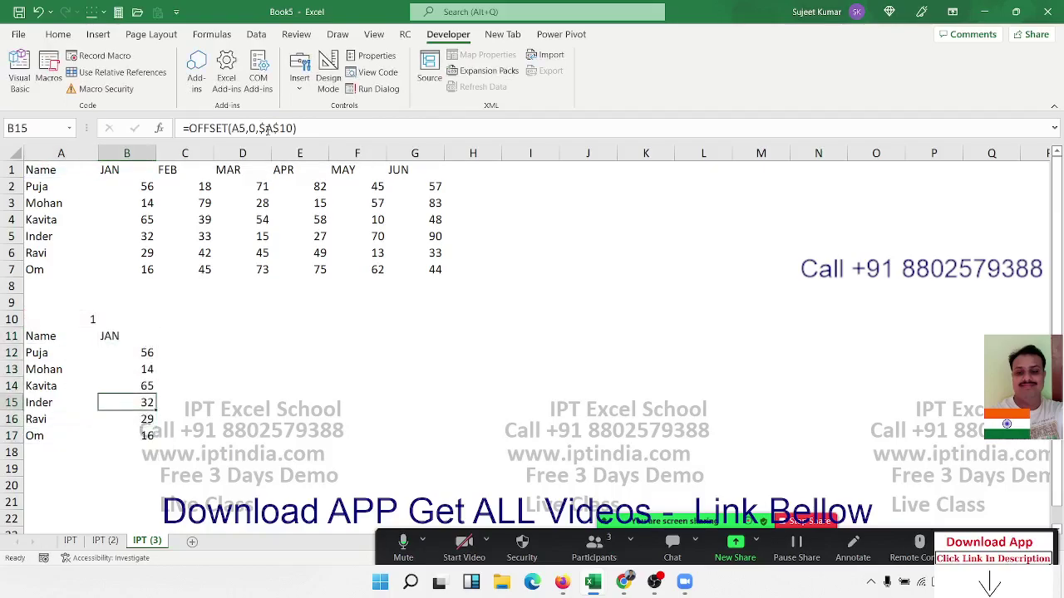
# Step: Test month numbers 2 and 3 in A10, reset it to 1, and select A11:B17
pyautogui.press('Up')
pyautogui.press('Up')
pyautogui.press('Up')
pyautogui.press('Up')
pyautogui.press('Up')
pyautogui.press('Left')
pyautogui.write('2')
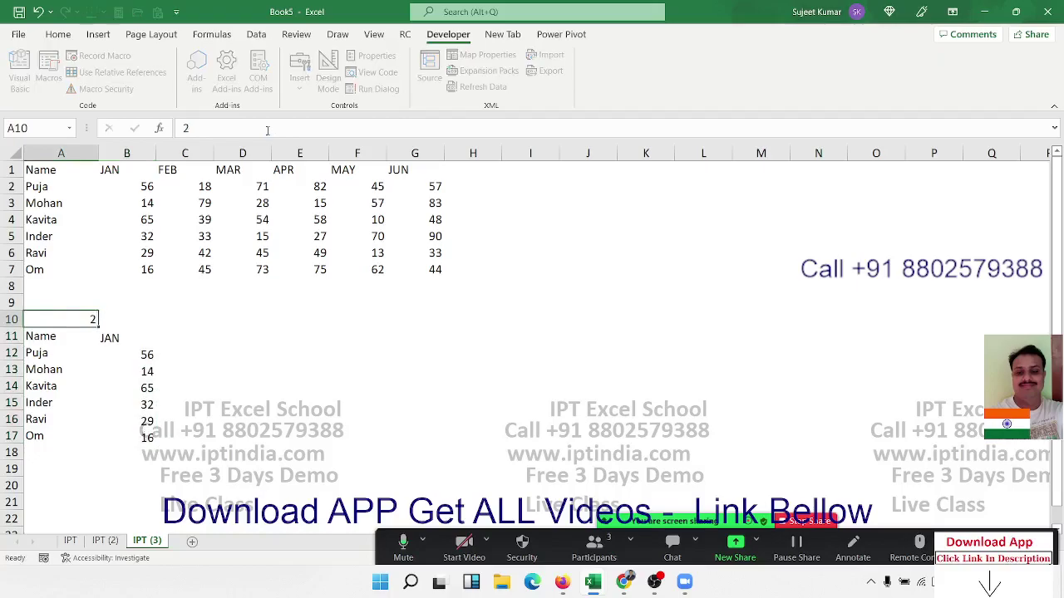
pyautogui.hotkey('ctrl', 'Return')
pyautogui.write('3')
pyautogui.press('Return')
pyautogui.press('Up')
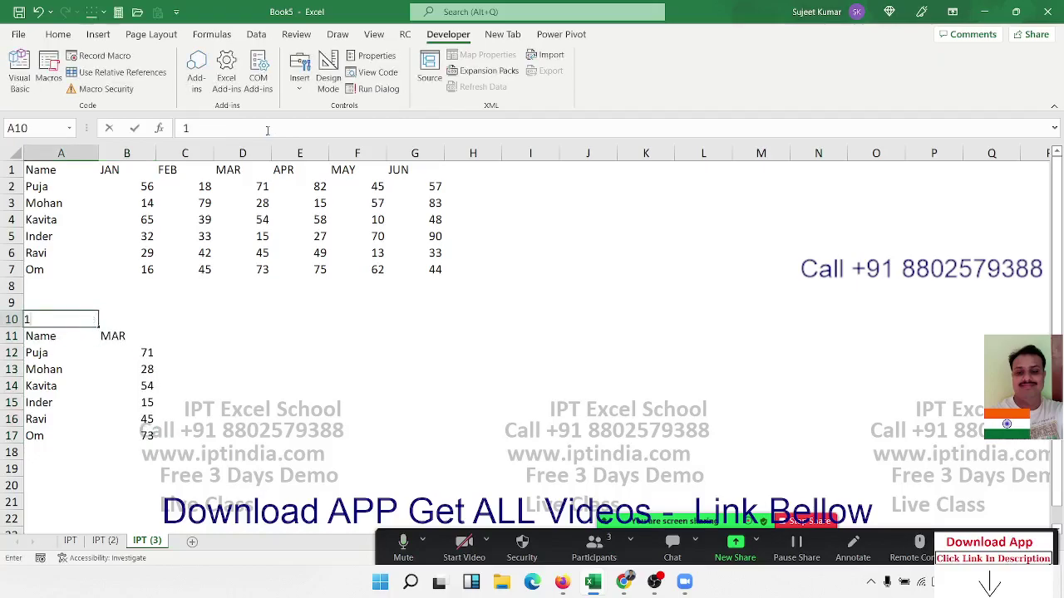
pyautogui.write('1')
pyautogui.press('Return')
pyautogui.hotkey('ctrl', 'shift', 'Down')
pyautogui.hotkey('shift', 'Right')
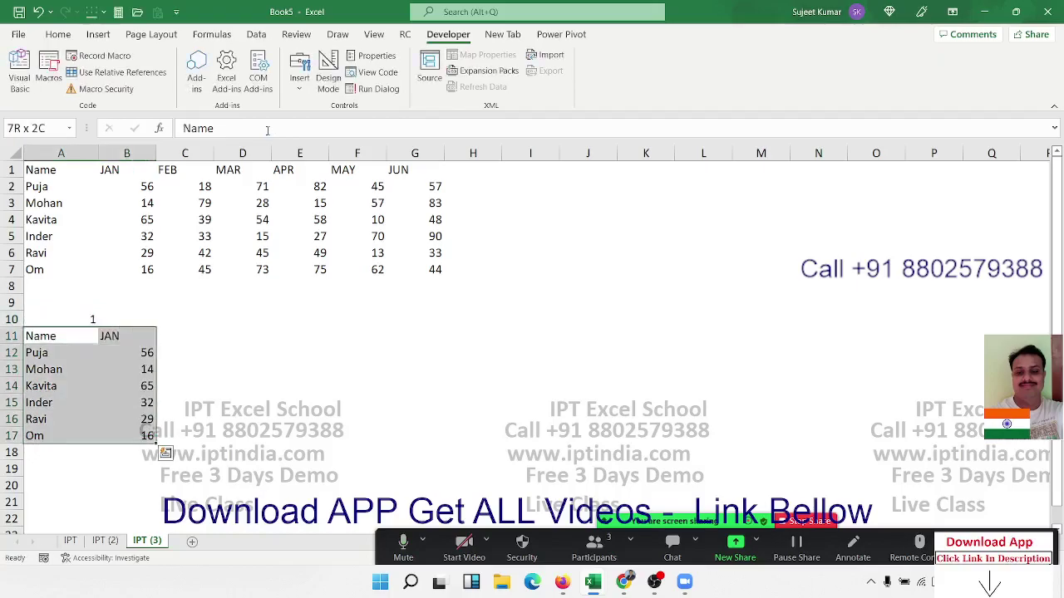
# Step: Insert a 2-D clustered bar chart beside the table, widen it and remove its gridlines
pyautogui.click(98, 34)
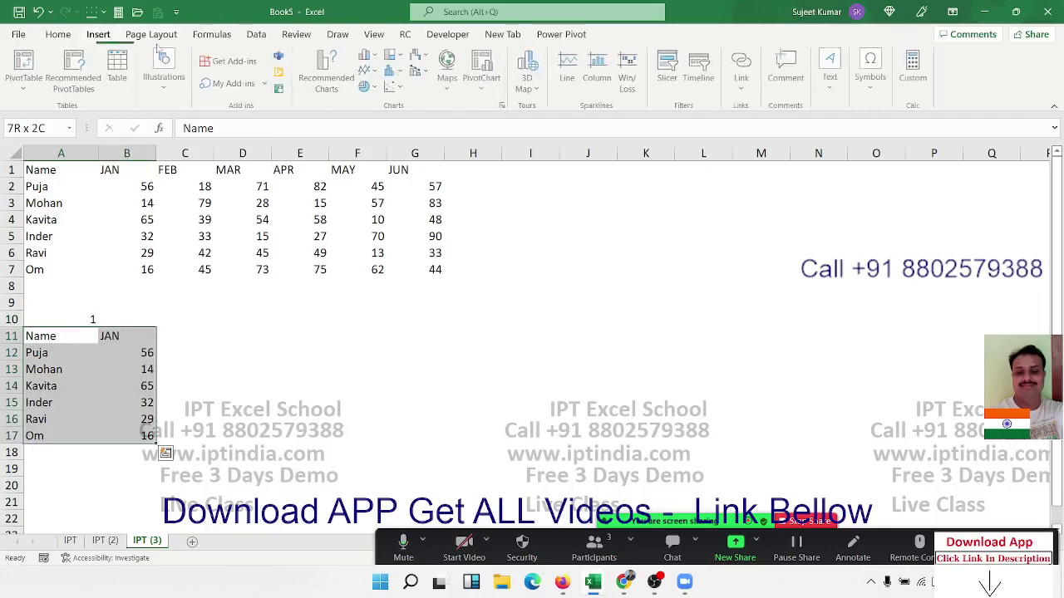
pyautogui.click(367, 56)
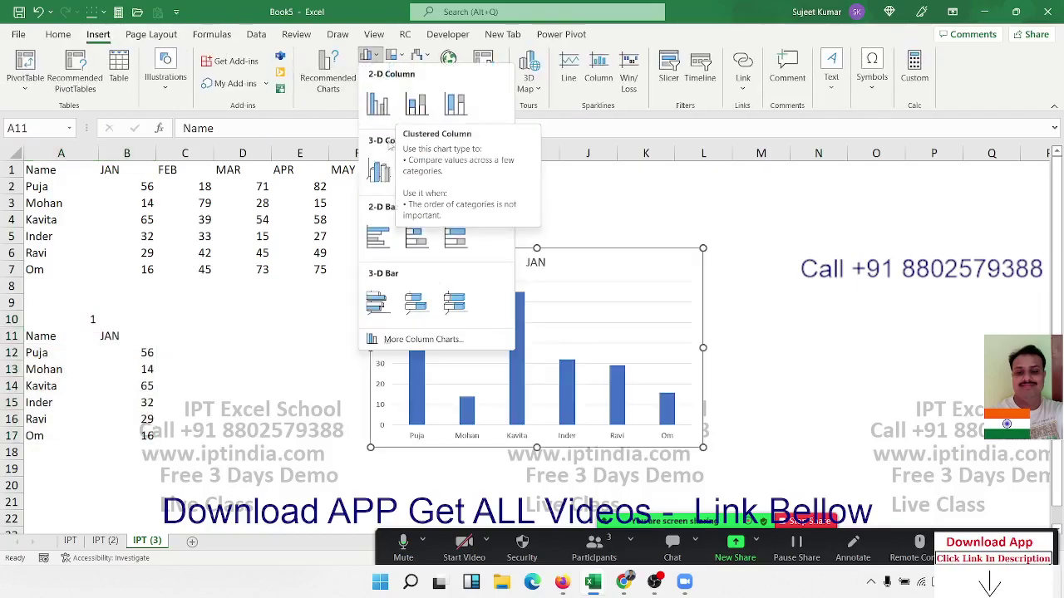
pyautogui.click(378, 237)
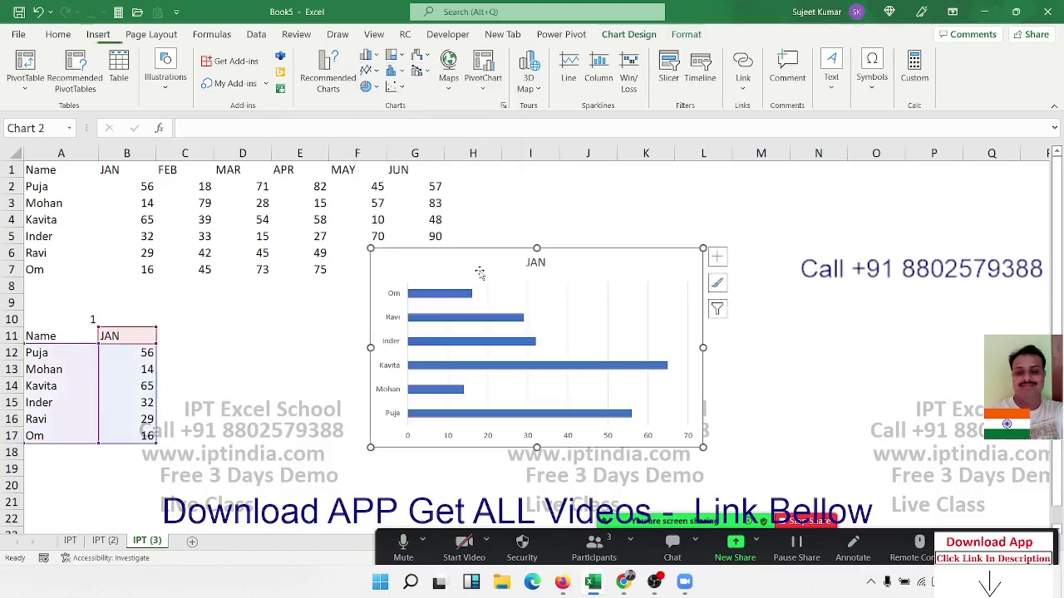
pyautogui.moveTo(471, 265); pyautogui.dragTo(590, 207)
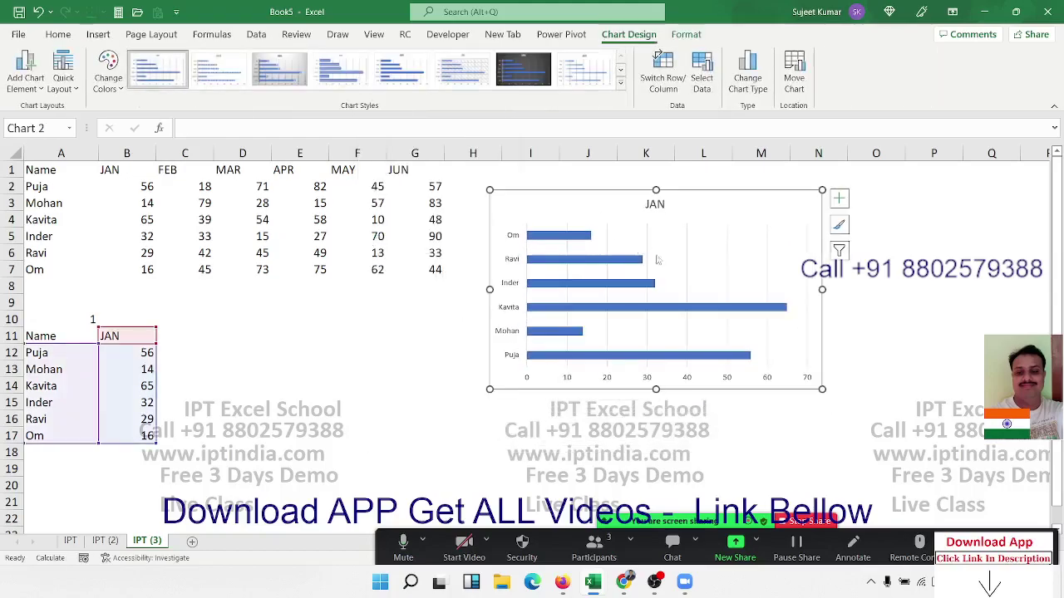
pyautogui.moveTo(823, 389); pyautogui.dragTo(892, 393)
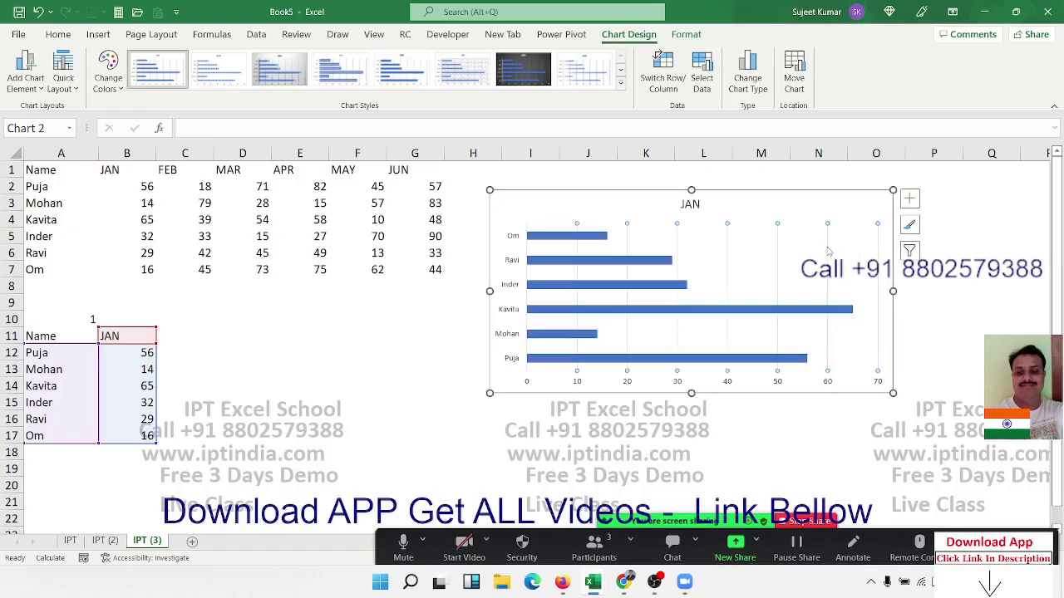
pyautogui.press('Delete')
# Step: Move the JAN chart title to the chart's top-right
pyautogui.click(694, 205)
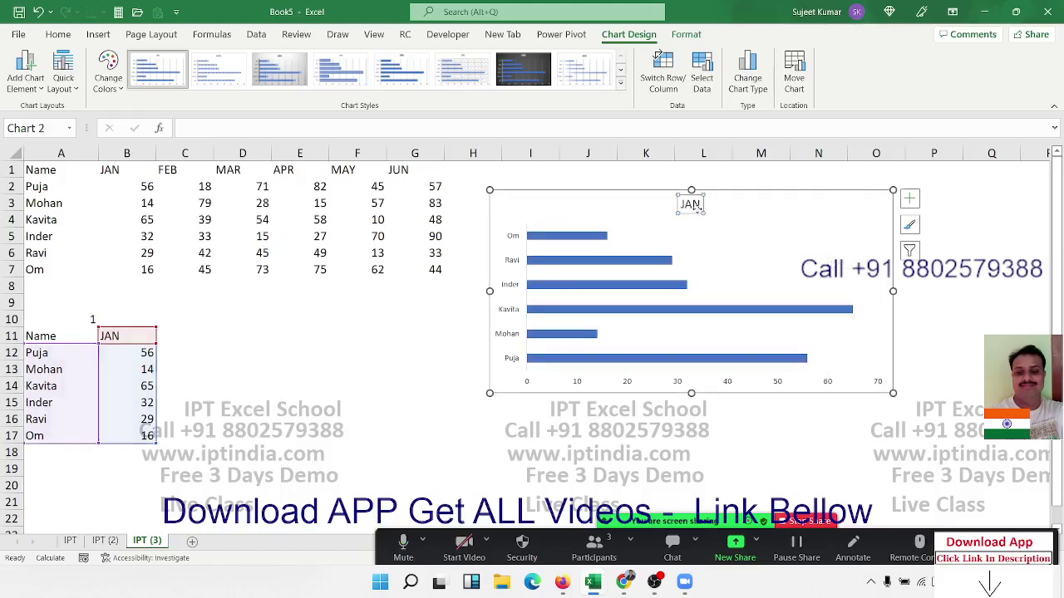
pyautogui.moveTo(869, 209); pyautogui.dragTo(868, 208)
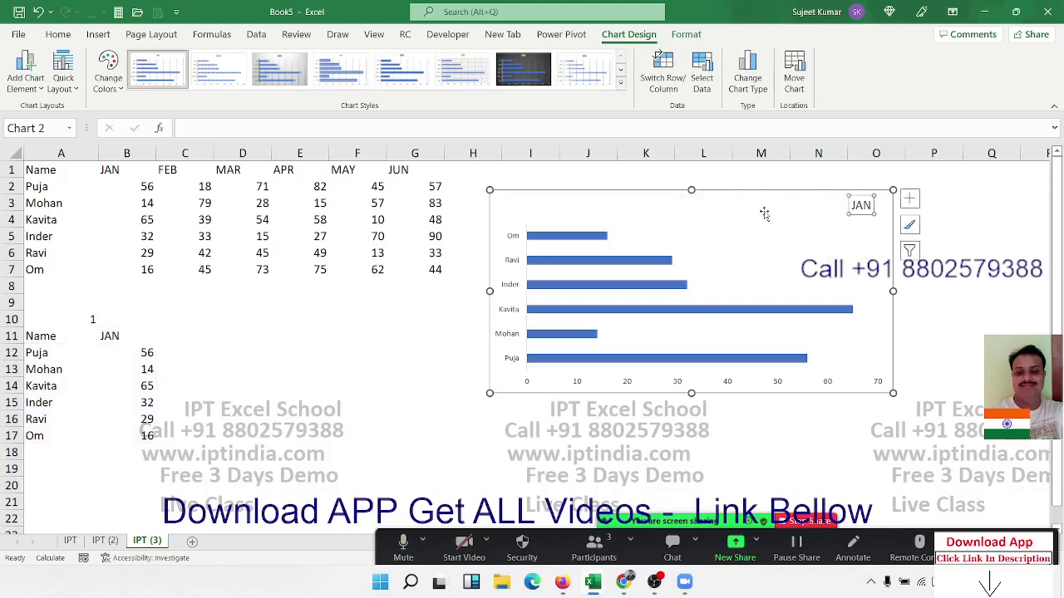
pyautogui.click(686, 34)
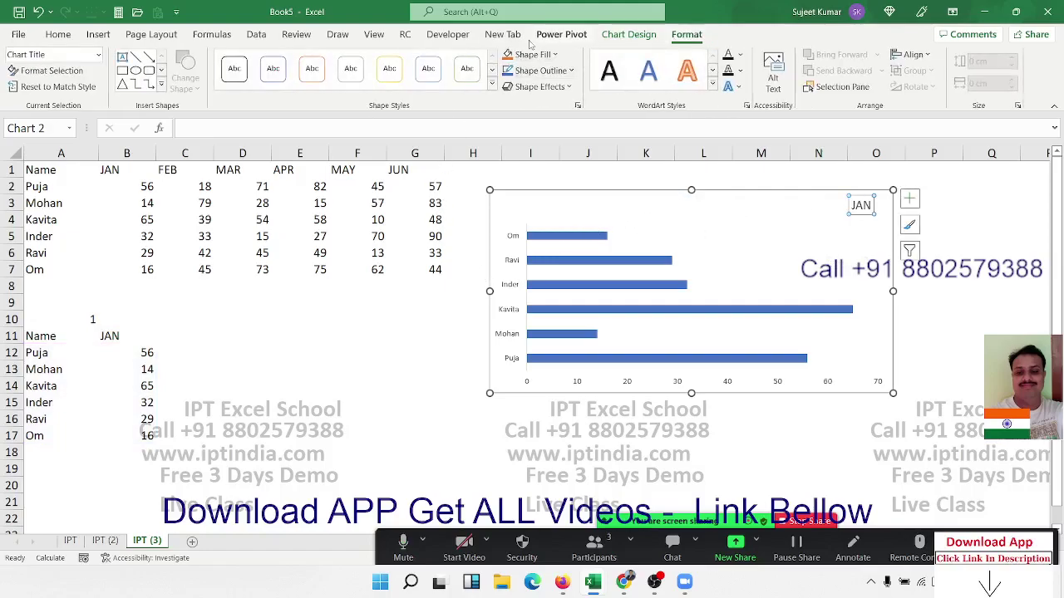
pyautogui.click(447, 34)
# Step: Draw an option button at the chart's top-left, label it JAN and shrink it to fit
pyautogui.click(293, 93)
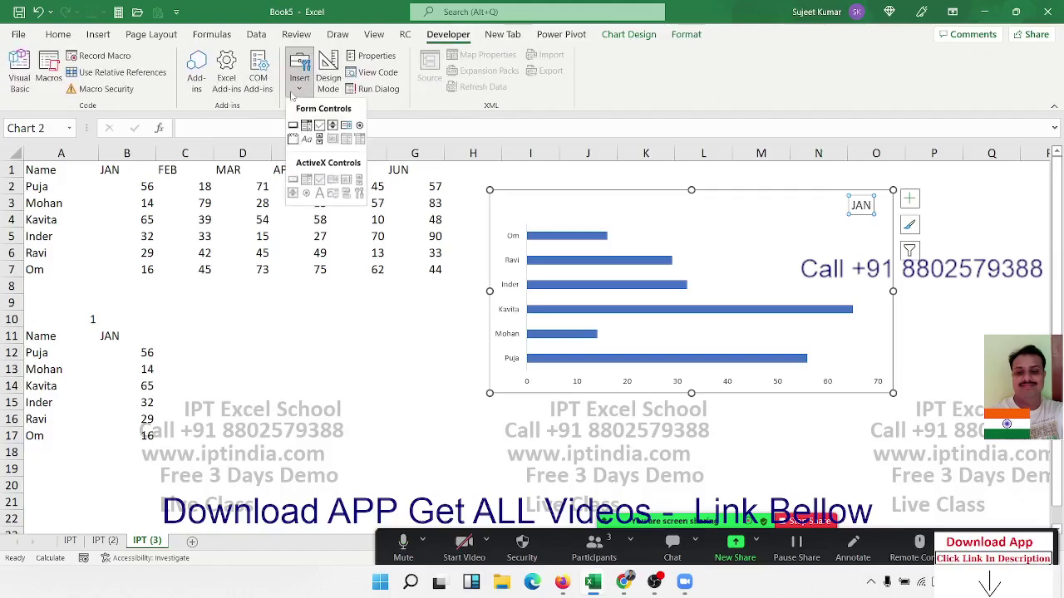
pyautogui.click(360, 126)
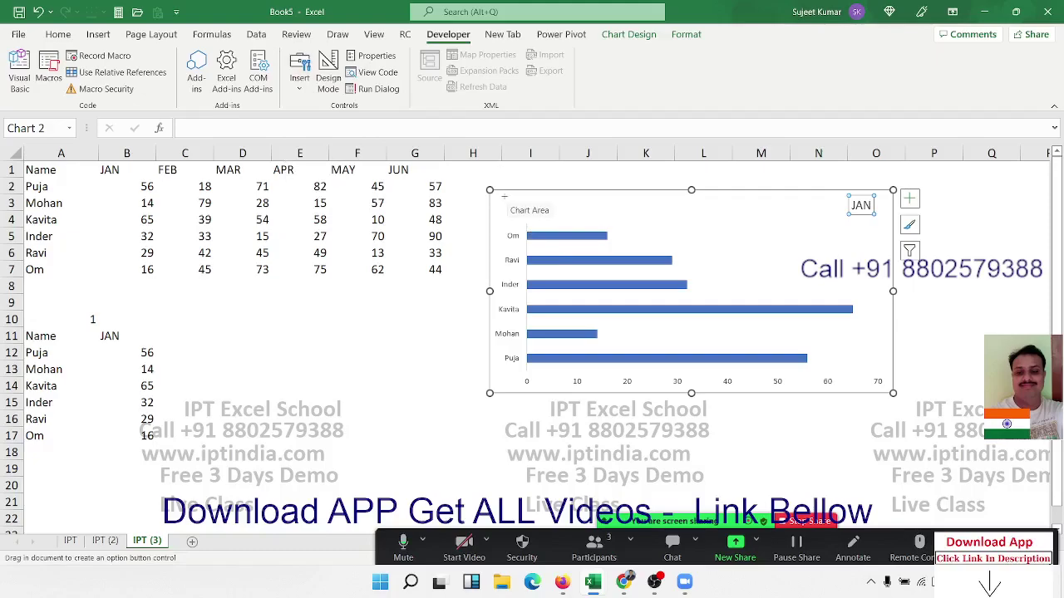
pyautogui.moveTo(507, 200); pyautogui.dragTo(571, 213)
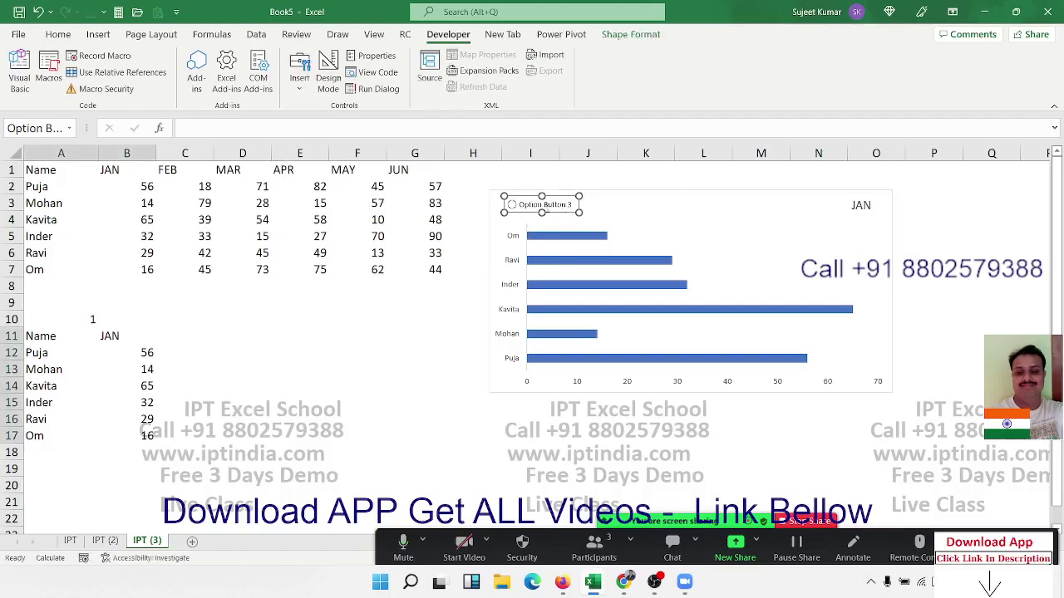
pyautogui.press('BackSpace')
pyautogui.press('BackSpace')
pyautogui.press('BackSpace')
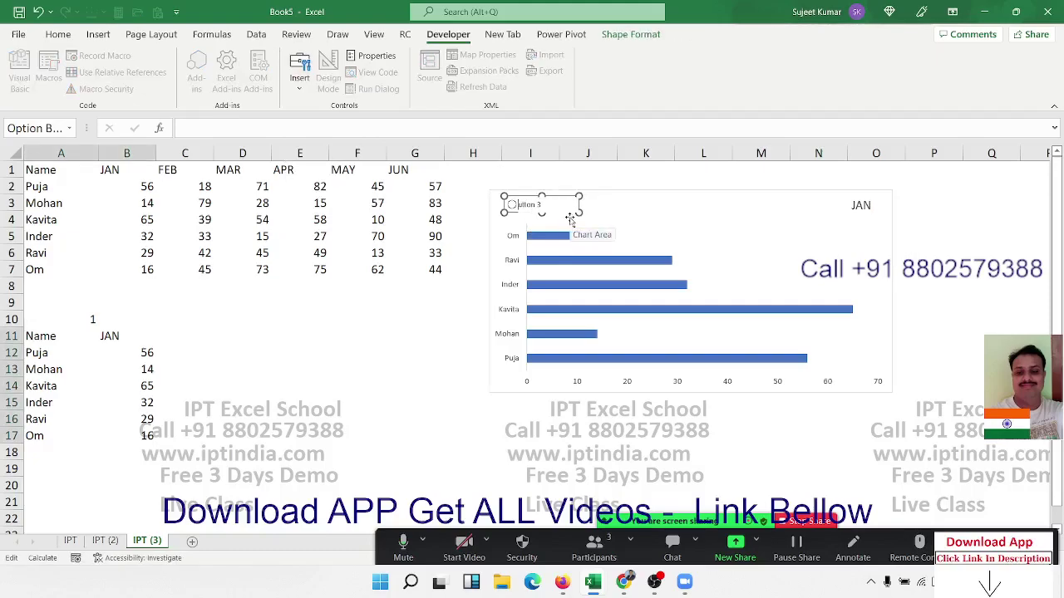
pyautogui.press('BackSpace')
pyautogui.press('BackSpace')
pyautogui.press('BackSpace')
pyautogui.moveTo(579, 196); pyautogui.dragTo(536, 198)
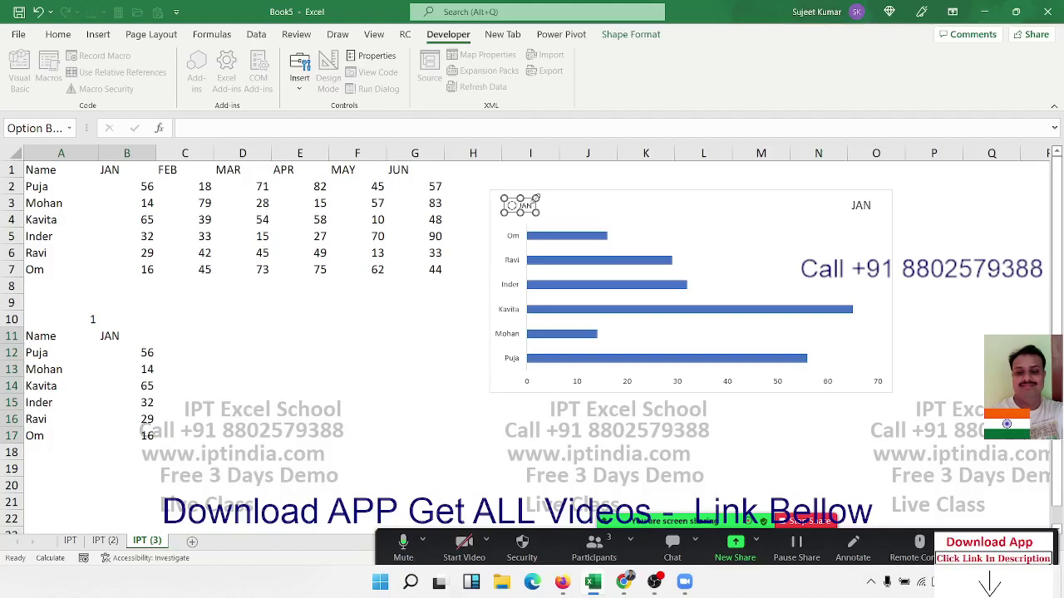
# Step: Link the JAN option button to cell $A$10 with 3-D shading enabled
pyautogui.rightClick(519, 205)
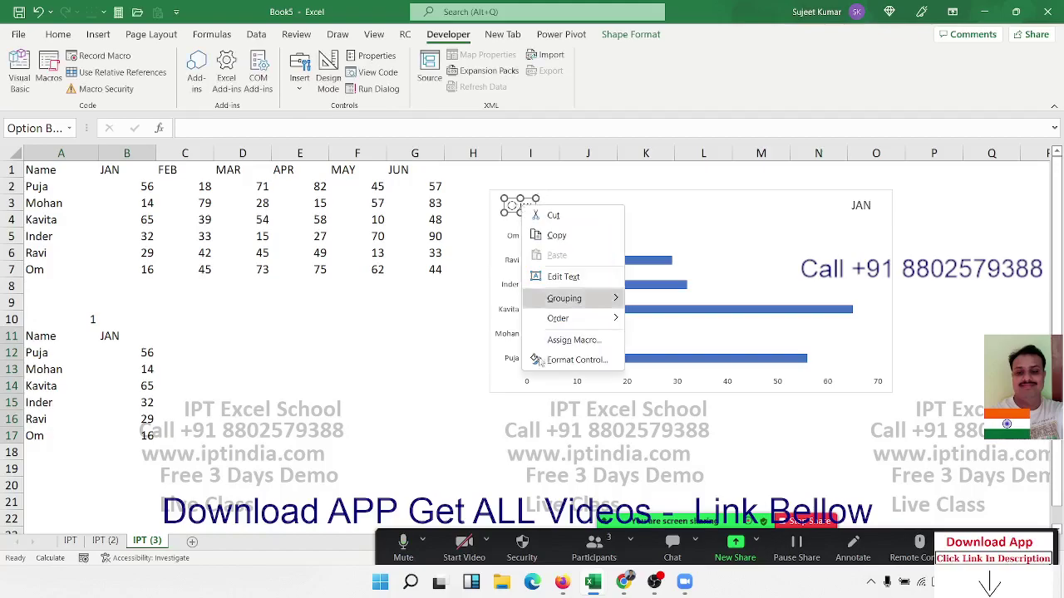
pyautogui.click(574, 357)
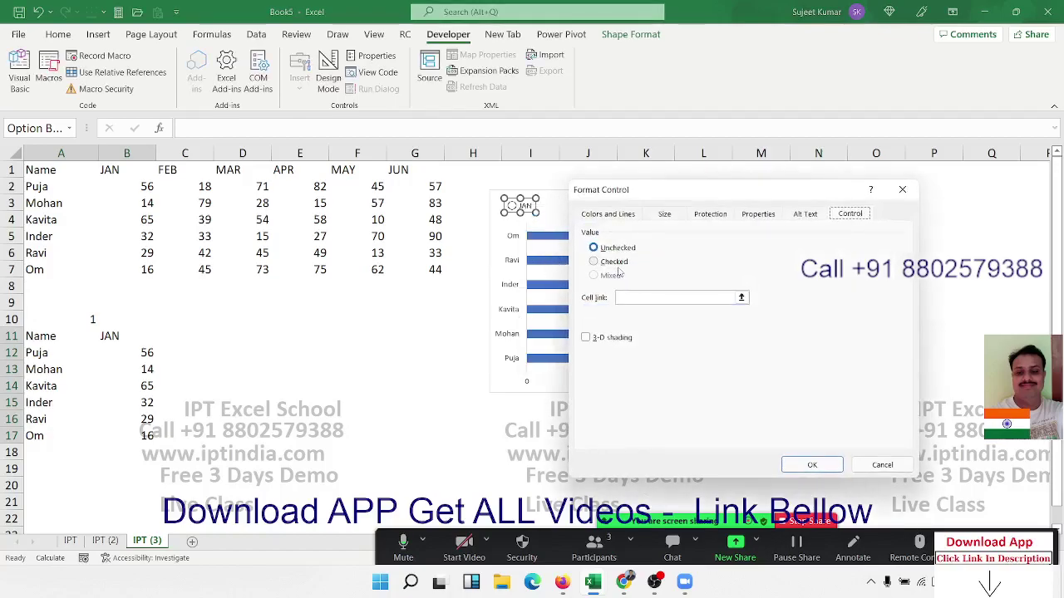
pyautogui.click(604, 341)
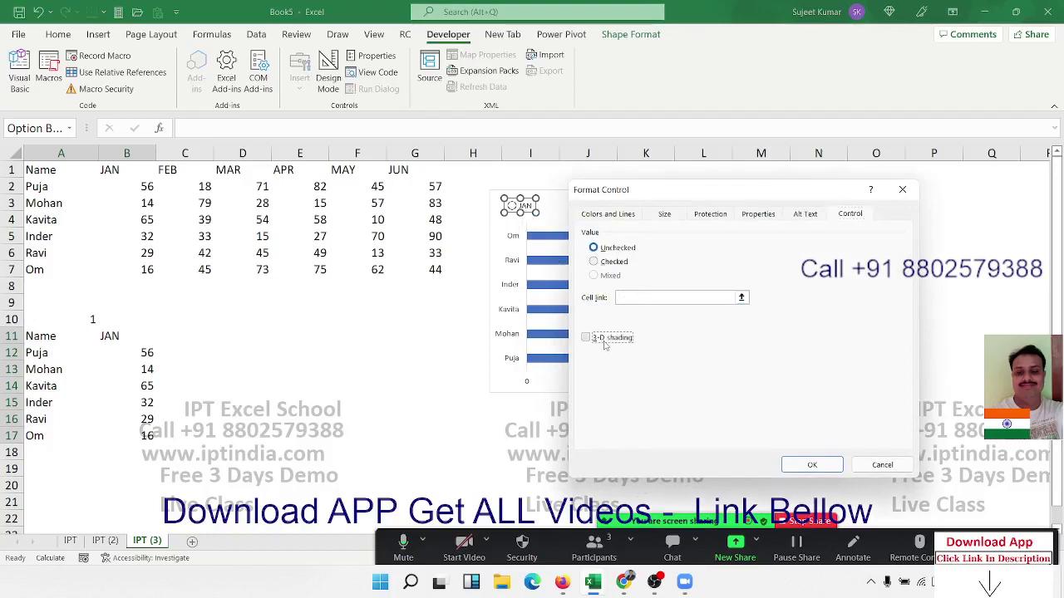
pyautogui.click(629, 300)
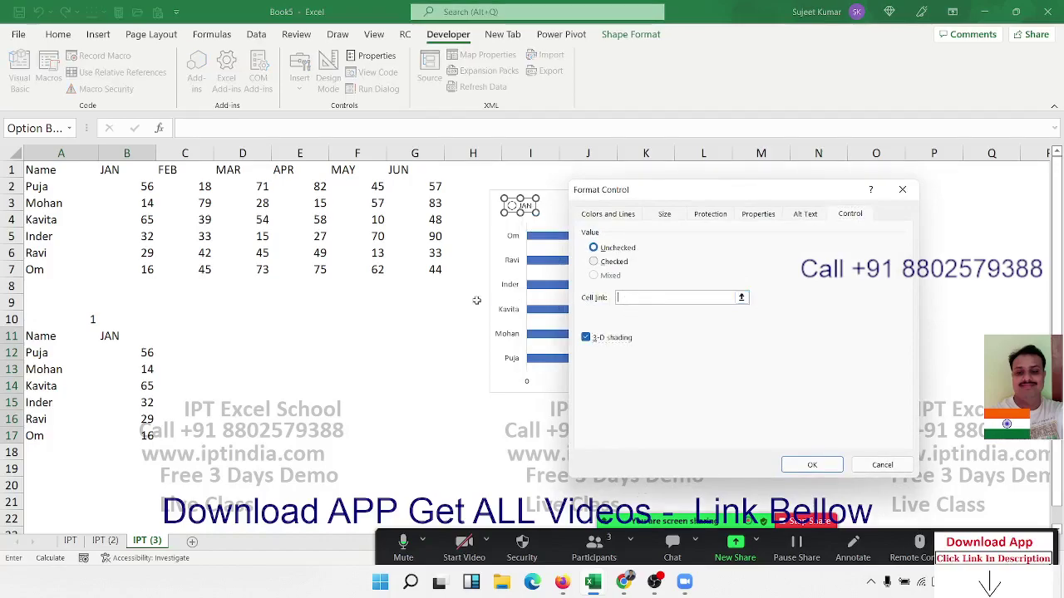
pyautogui.click(83, 318)
pyautogui.click(807, 466)
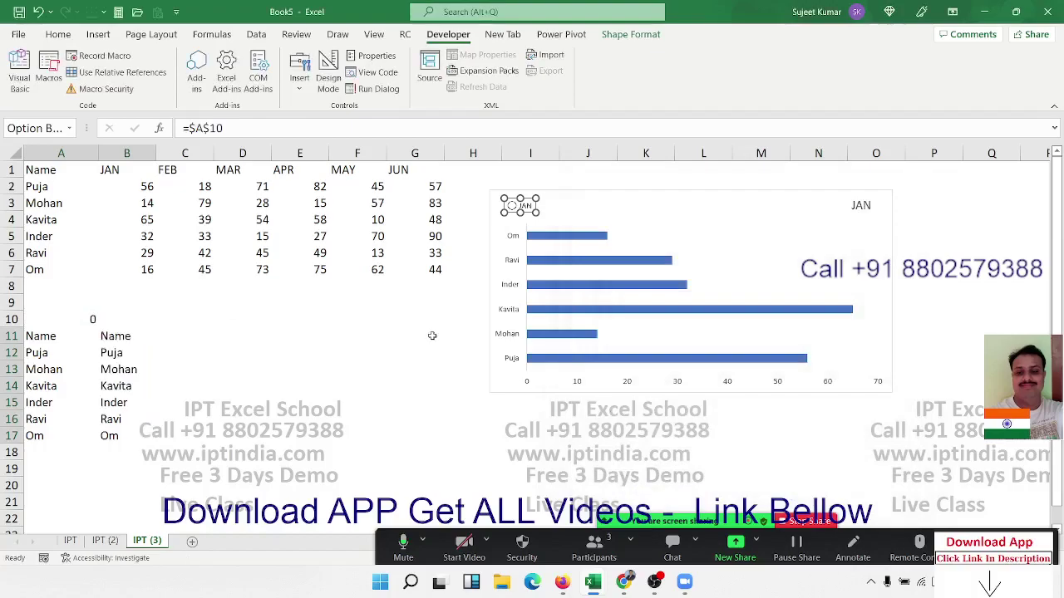
pyautogui.click(378, 319)
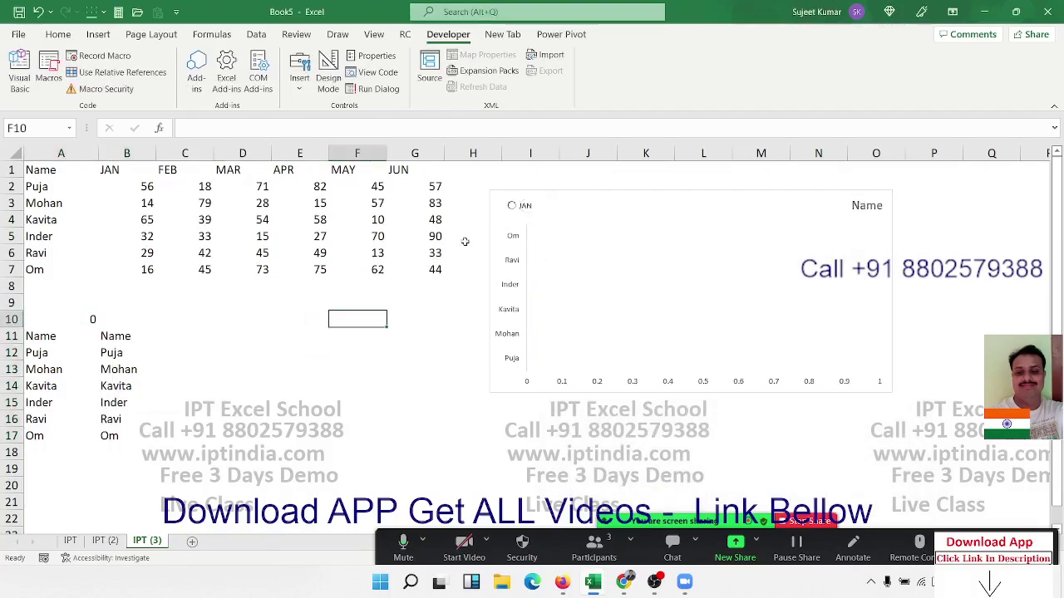
# Step: Select the JAN option button and begin dragging a copy to the right
pyautogui.rightClick(525, 216)
pyautogui.press('Escape')
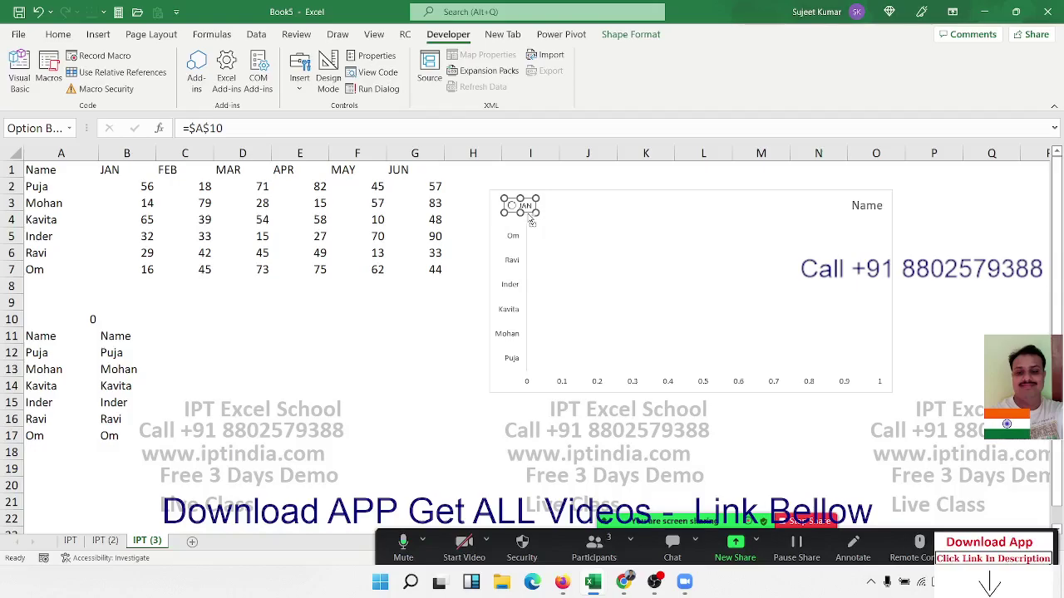
pyautogui.moveTo(531, 220); pyautogui.dragTo(573, 216)
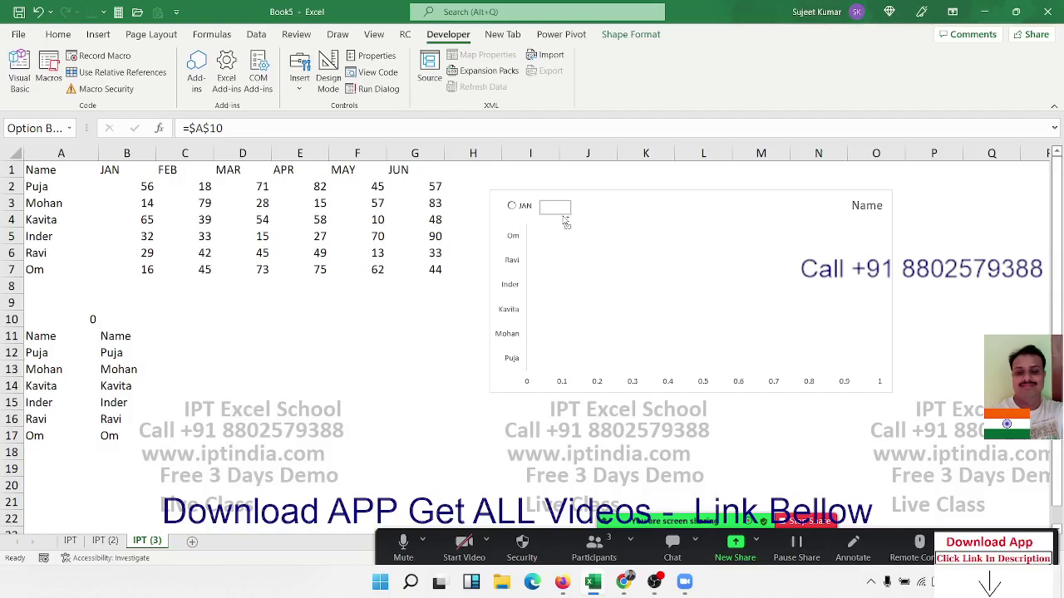
# Step: Place copies of the JAN option button in a row along the chart's top
pyautogui.moveTo(574, 216)
pyautogui.mouseDown()
pyautogui.moveTo(566, 223)
pyautogui.moveTo(601, 224)
pyautogui.mouseUp()
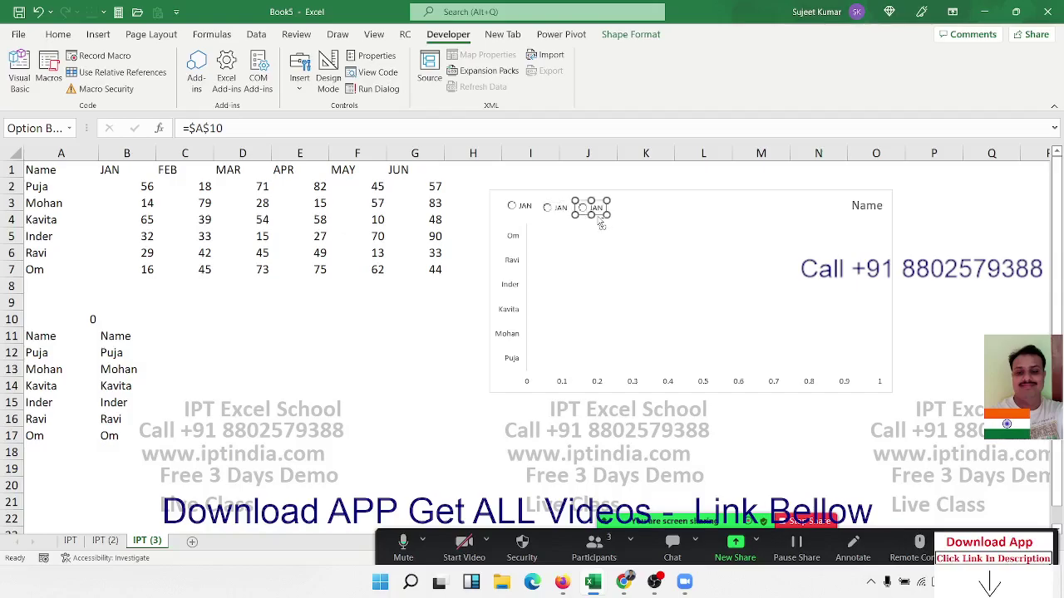
pyautogui.moveTo(600, 224); pyautogui.dragTo(606, 223)
pyautogui.moveTo(606, 223); pyautogui.dragTo(696, 228)
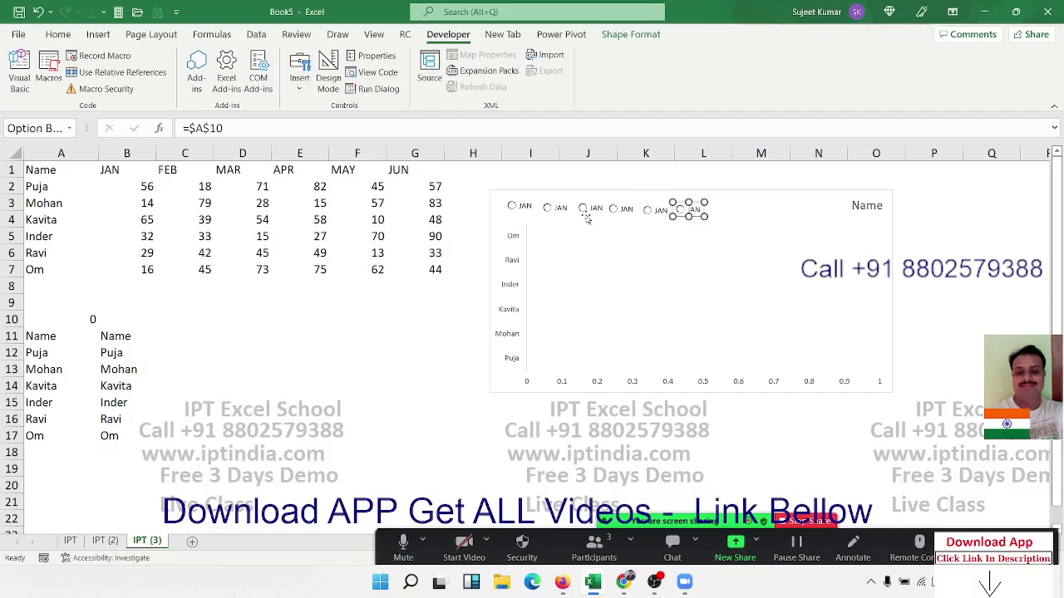
# Step: Relabel the second option button as FEB
pyautogui.rightClick(532, 212)
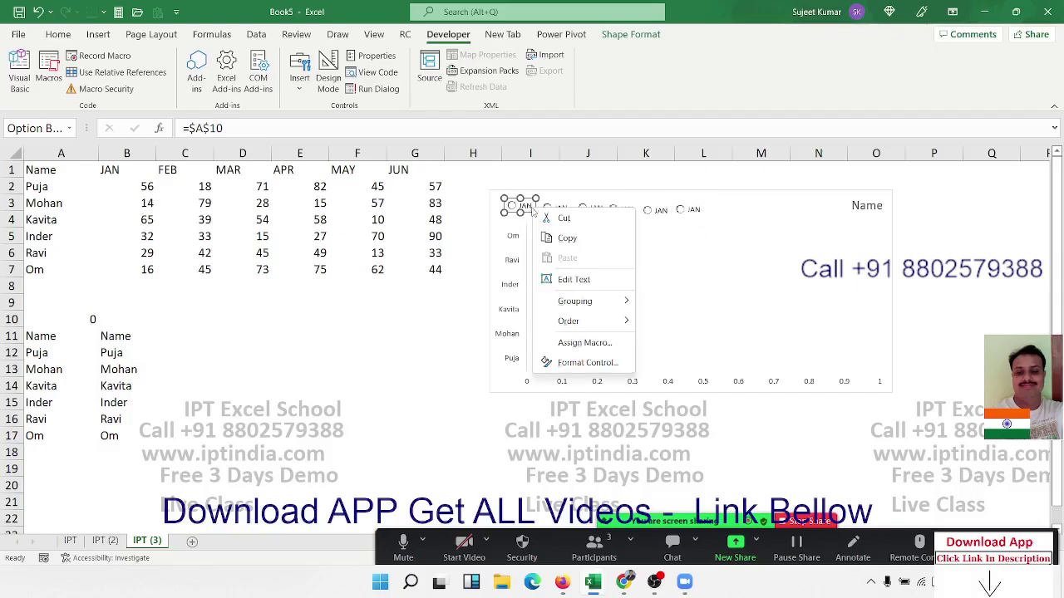
pyautogui.click(567, 281)
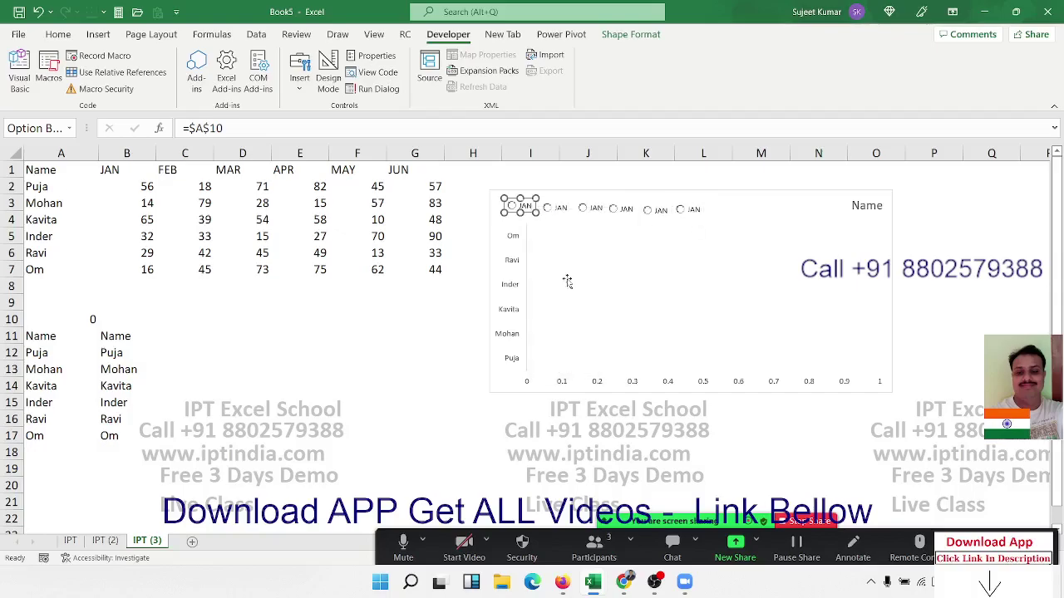
pyautogui.rightClick(558, 211)
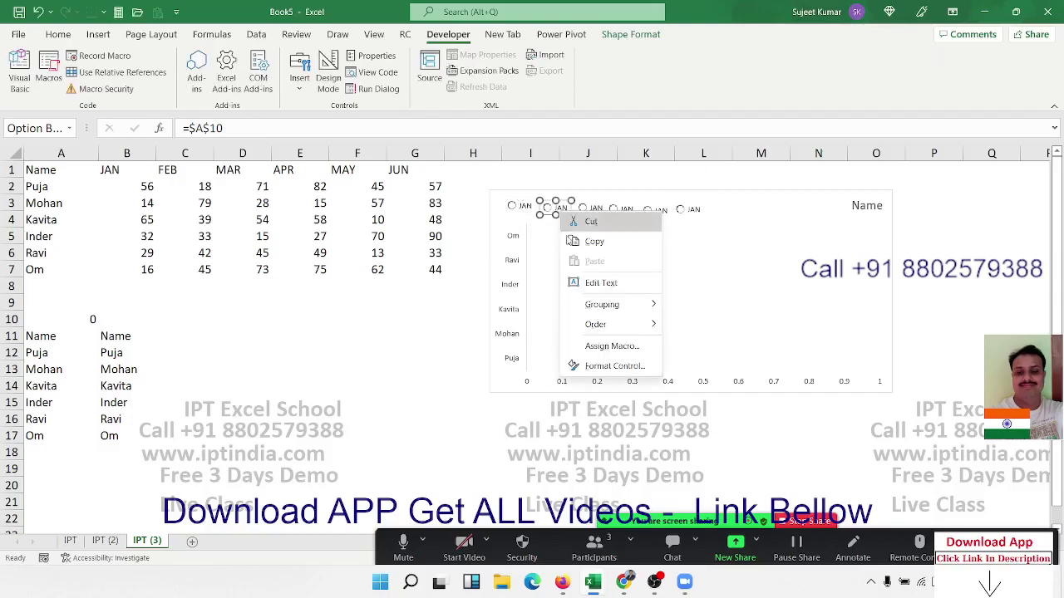
pyautogui.click(597, 284)
pyautogui.write('N')
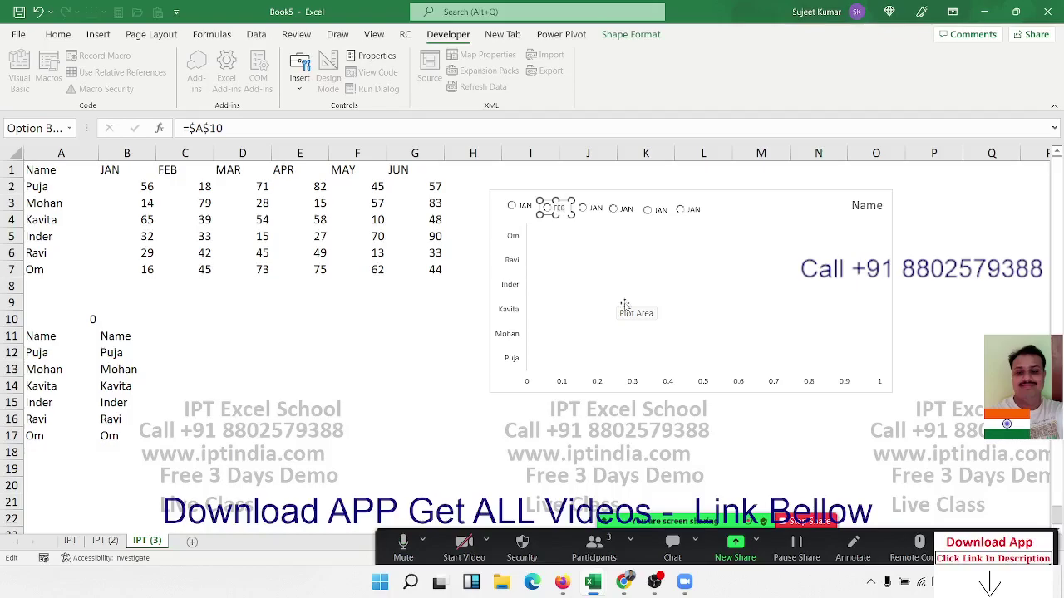
pyautogui.click(285, 354)
# Step: Select the third option button so the chart shows March scores
pyautogui.click(372, 56)
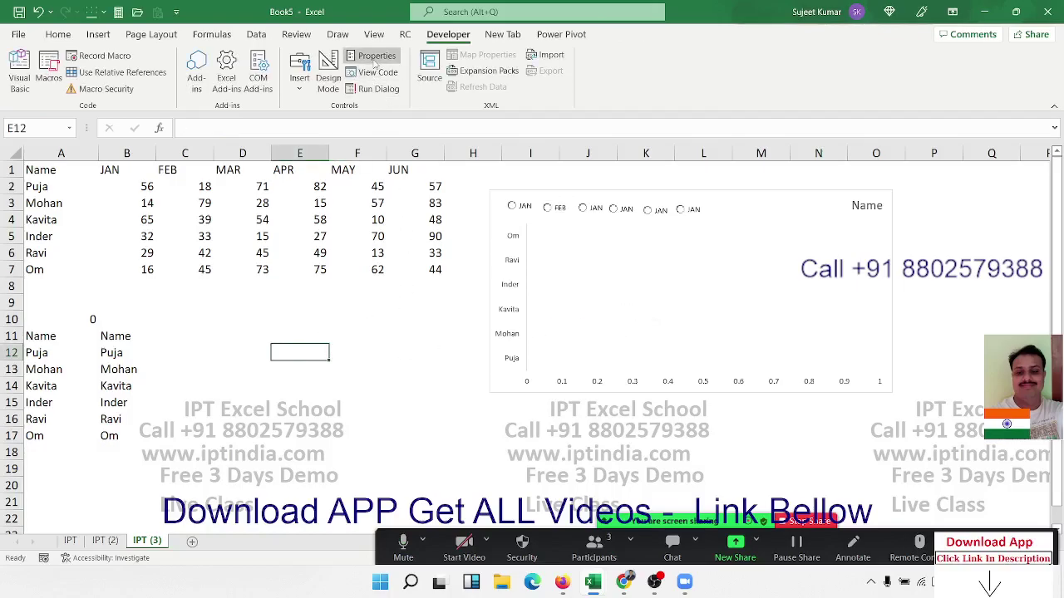
pyautogui.moveTo(585, 90); pyautogui.dragTo(363, 108)
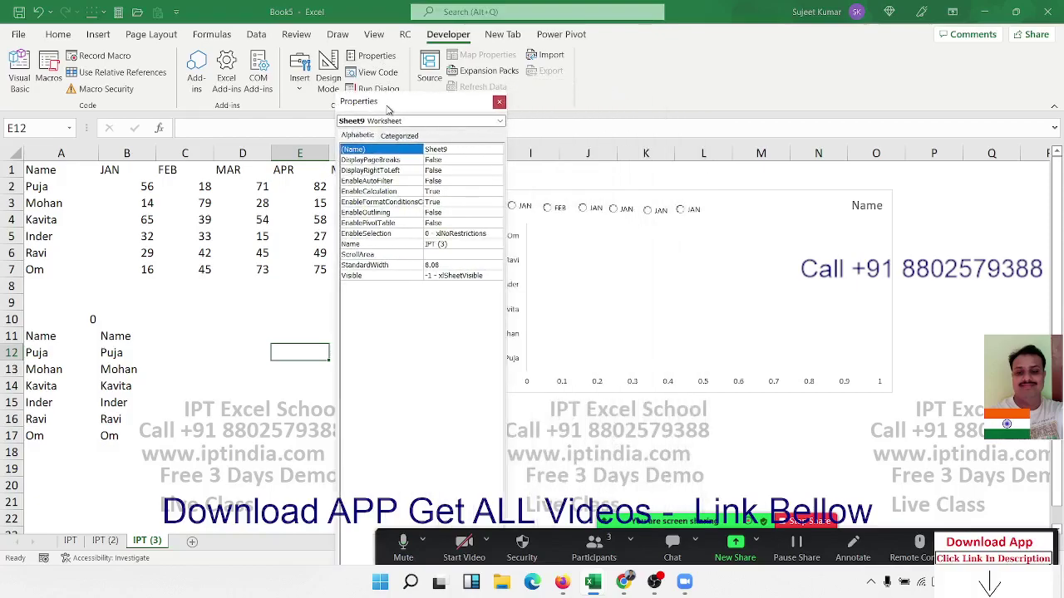
pyautogui.click(586, 210)
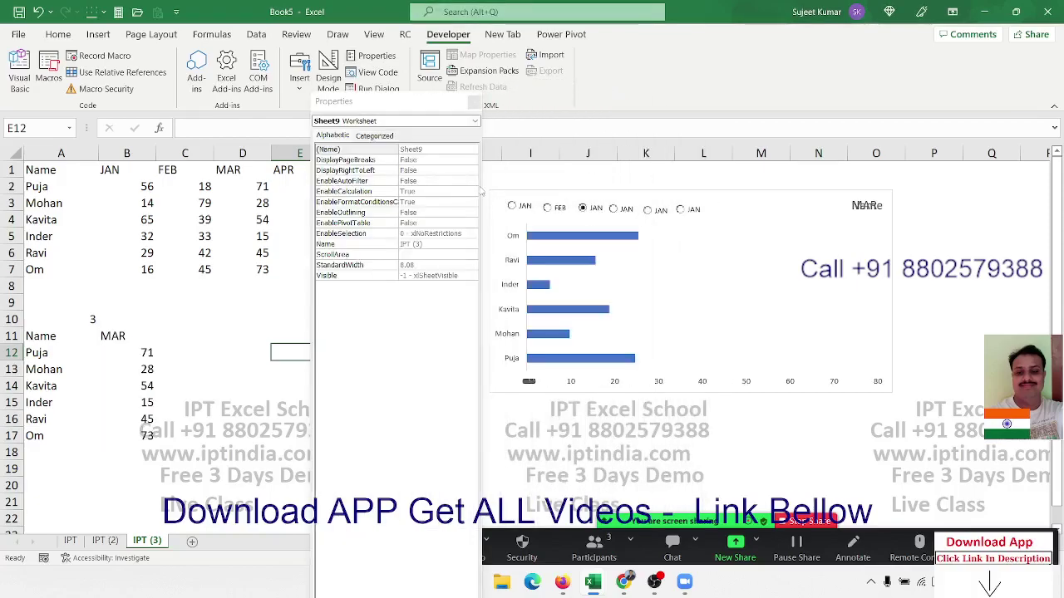
pyautogui.rightClick(606, 211)
pyautogui.press('Escape')
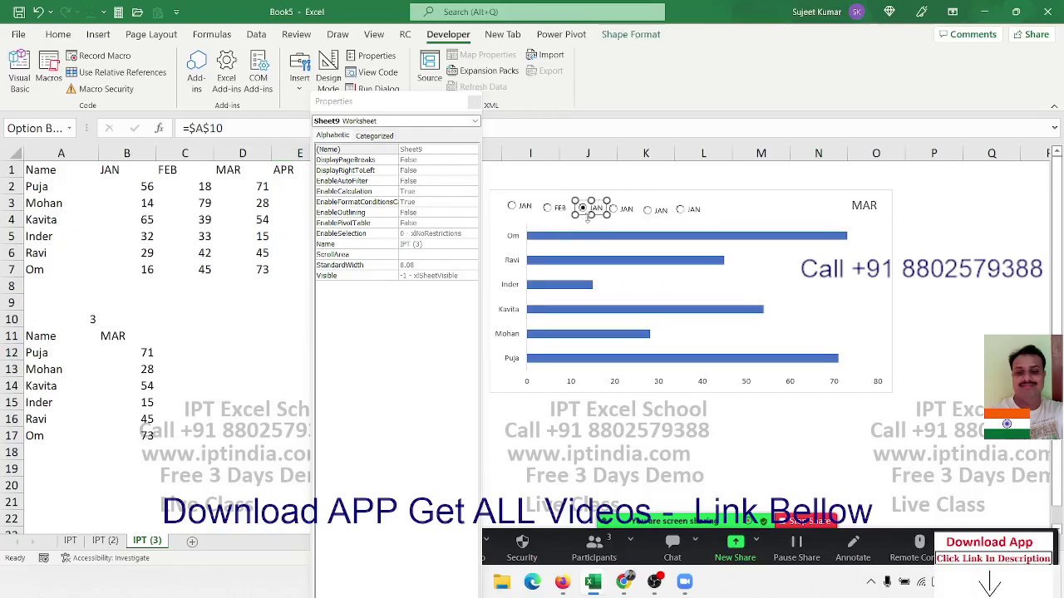
pyautogui.click(474, 102)
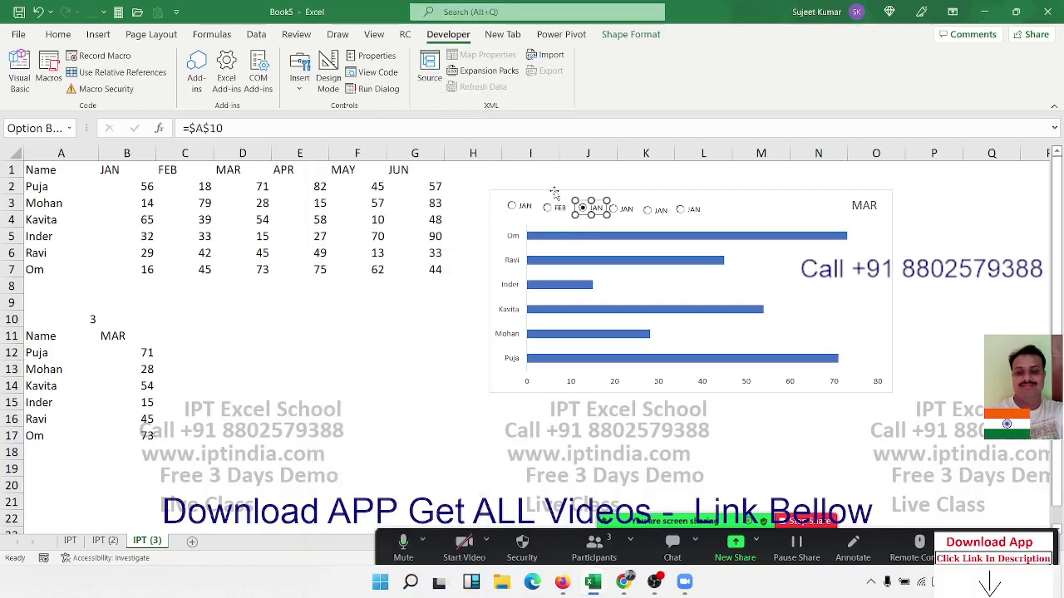
# Step: Edit the third to fifth button labels and start relabelling the sixth as JUN
pyautogui.rightClick(597, 213)
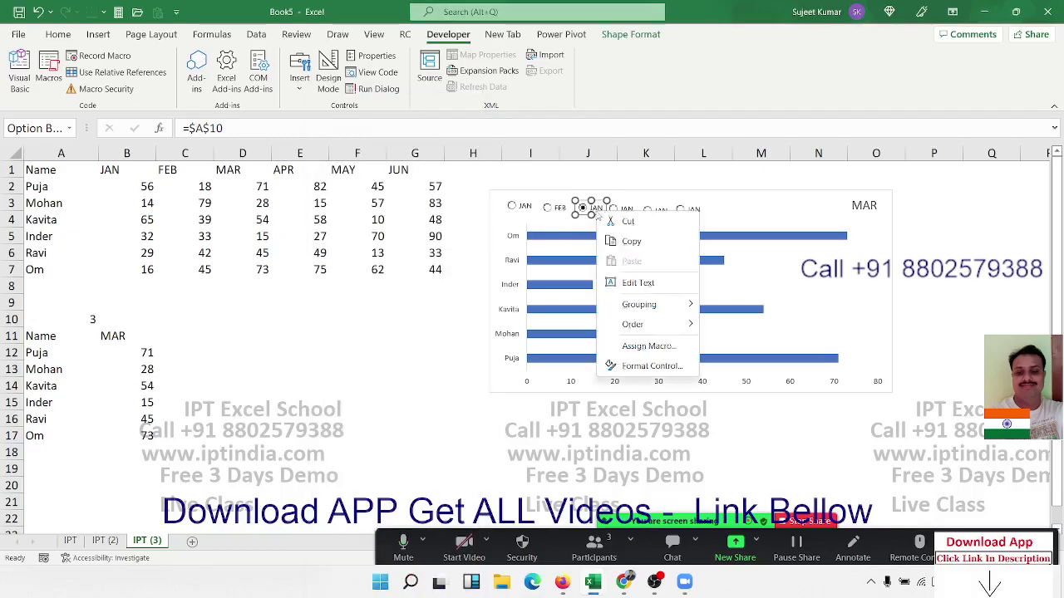
pyautogui.click(636, 281)
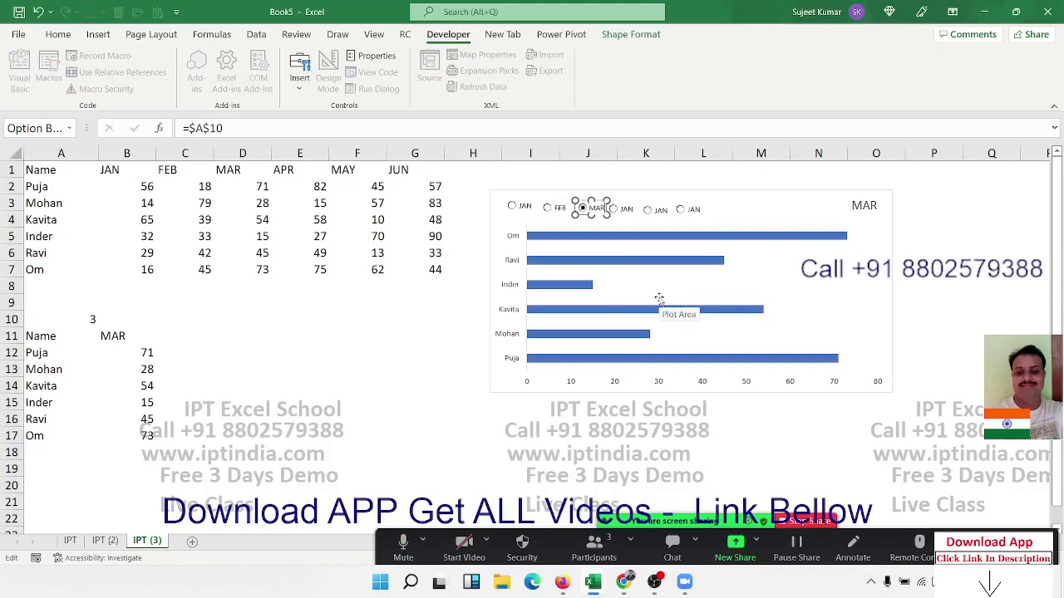
pyautogui.rightClick(627, 211)
pyautogui.press('Escape')
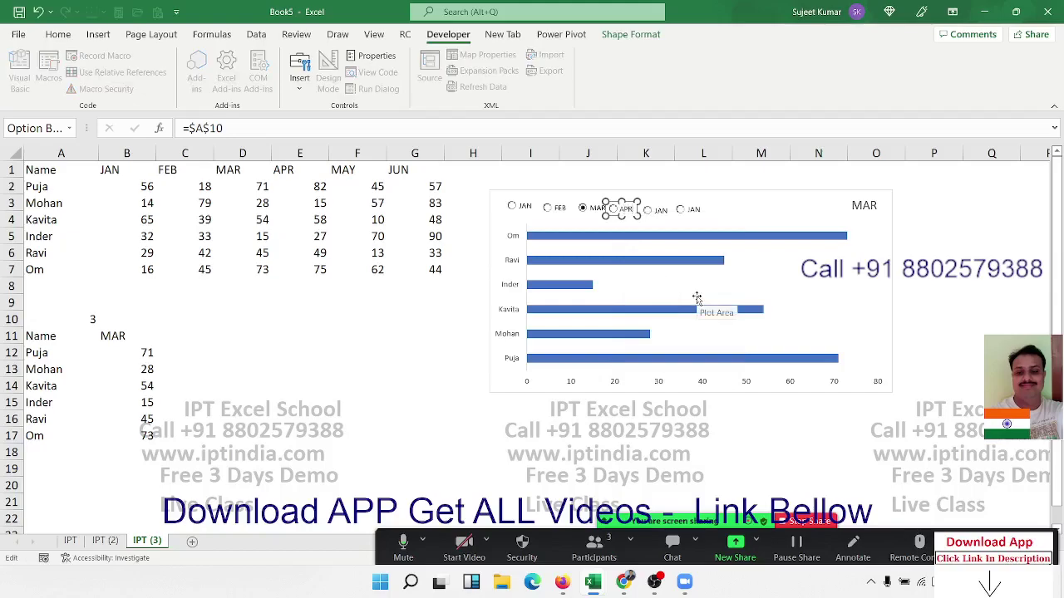
pyautogui.rightClick(655, 214)
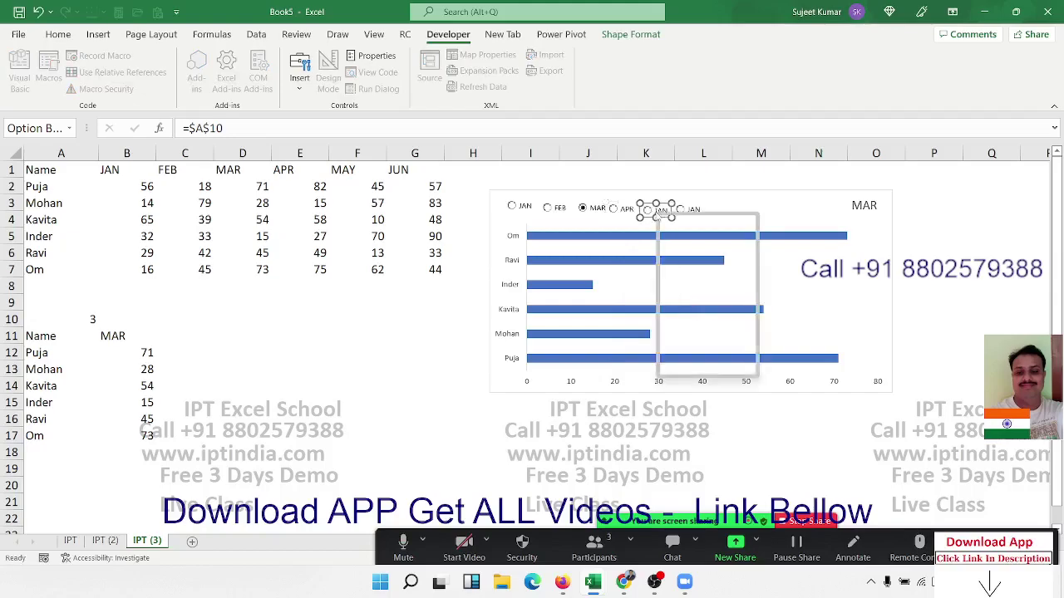
pyautogui.click(693, 283)
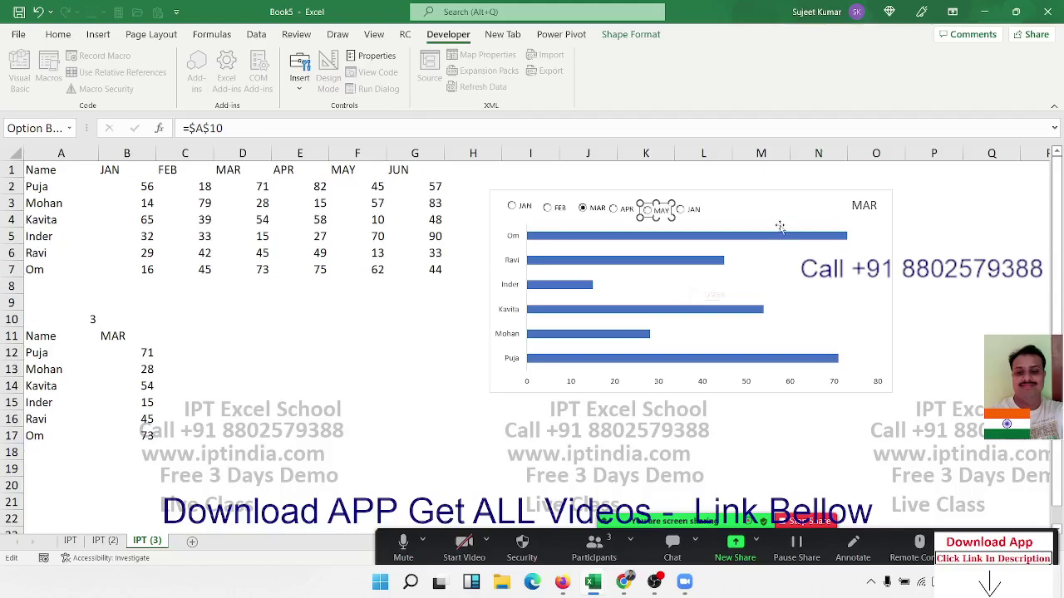
pyautogui.rightClick(699, 215)
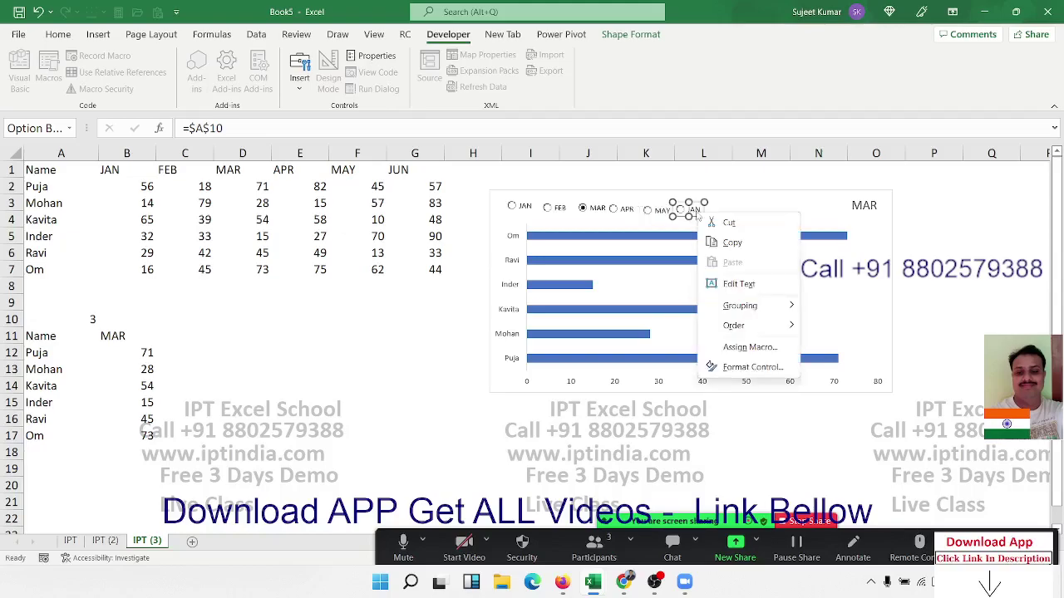
pyautogui.click(733, 294)
pyautogui.press('Return')
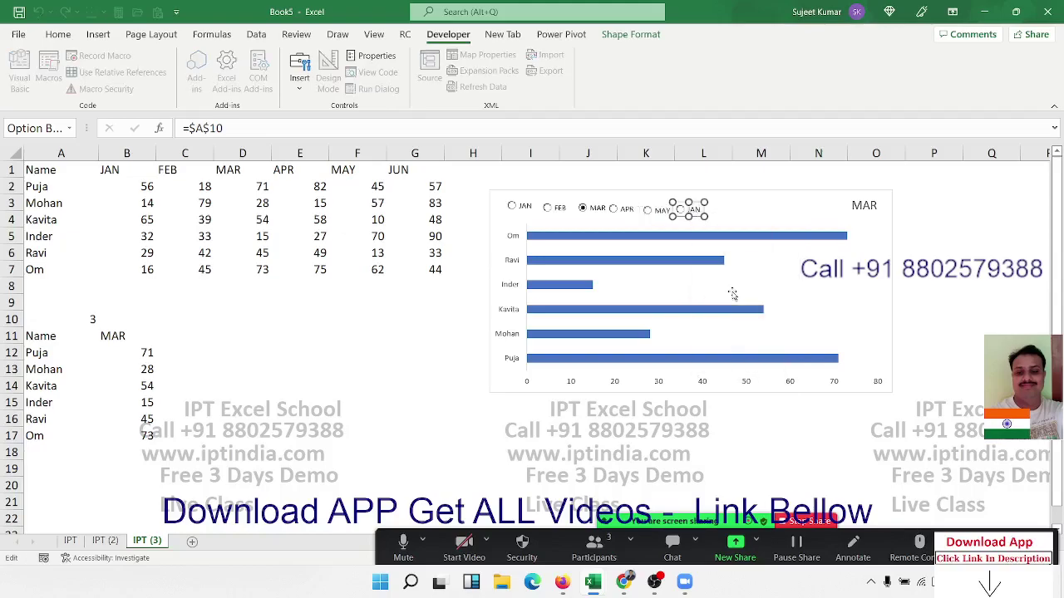
# Step: Label the last option button JUN, then step the chart forward from JAN through JUN
pyautogui.write('JUN')
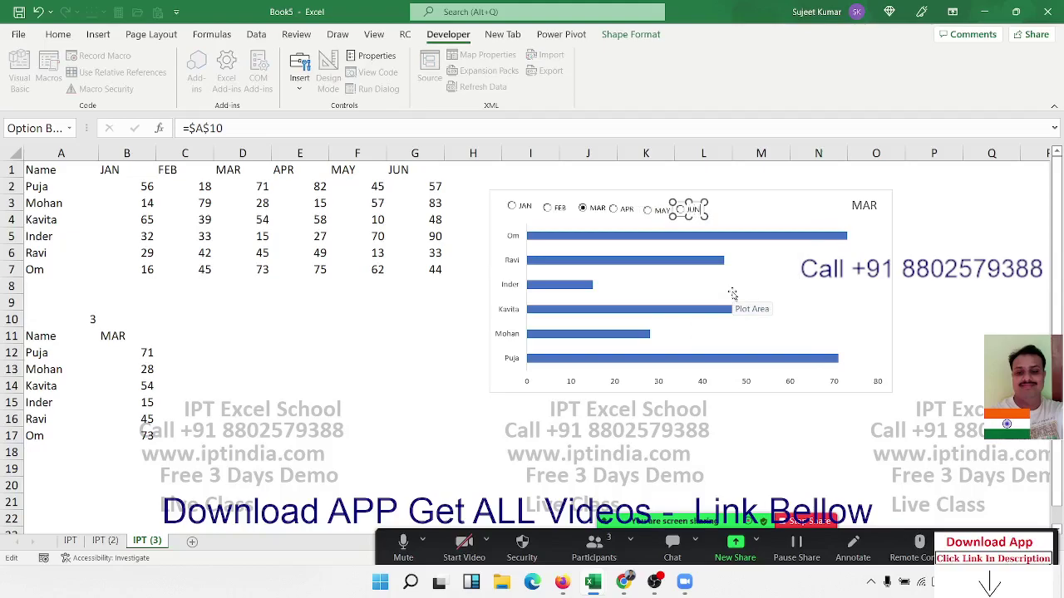
pyautogui.click(441, 303)
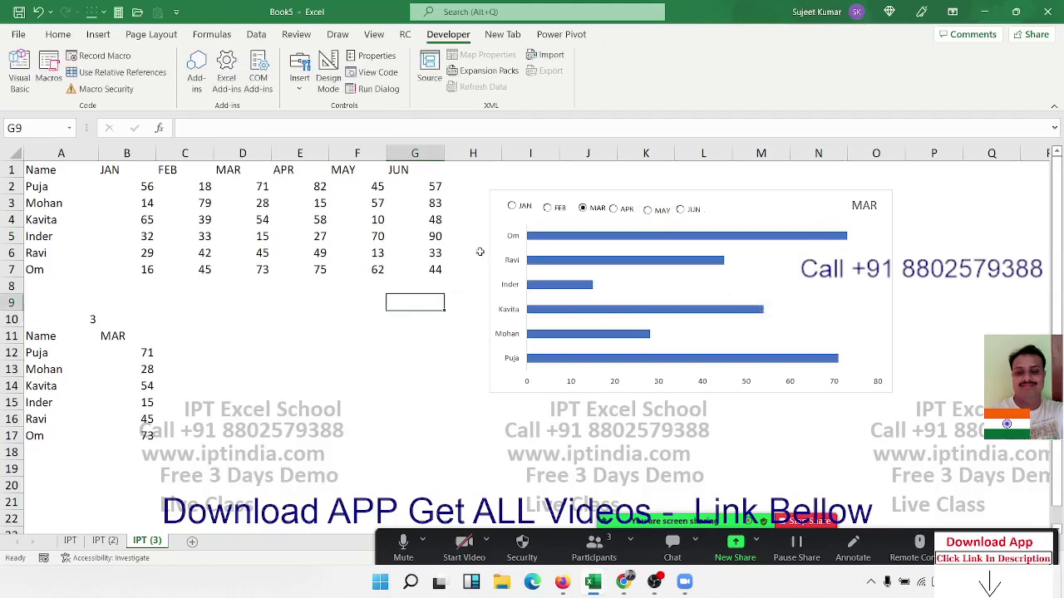
pyautogui.click(522, 212)
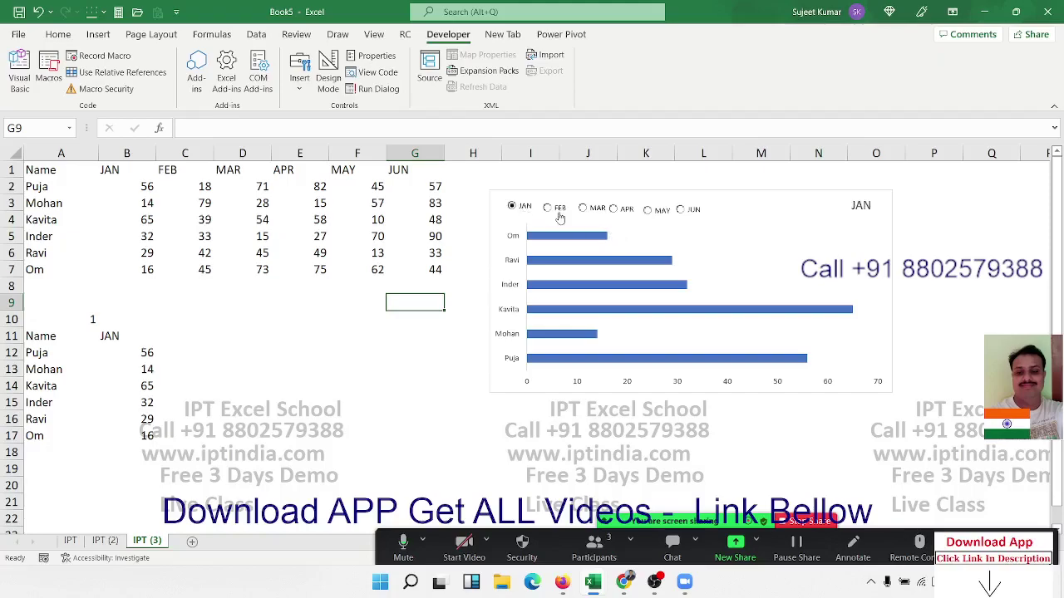
pyautogui.click(559, 213)
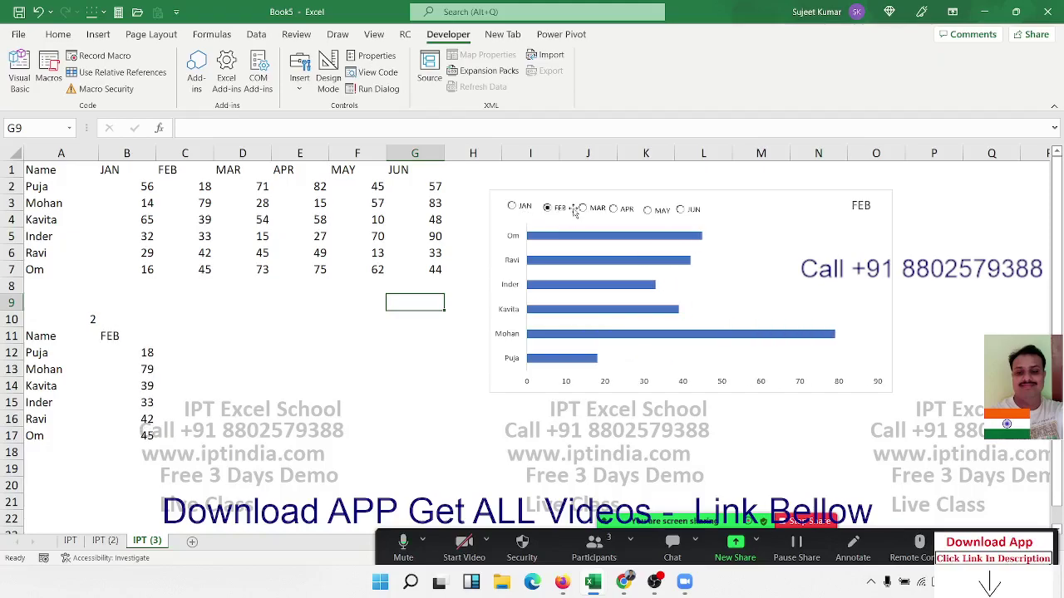
pyautogui.click(576, 209)
pyautogui.click(582, 209)
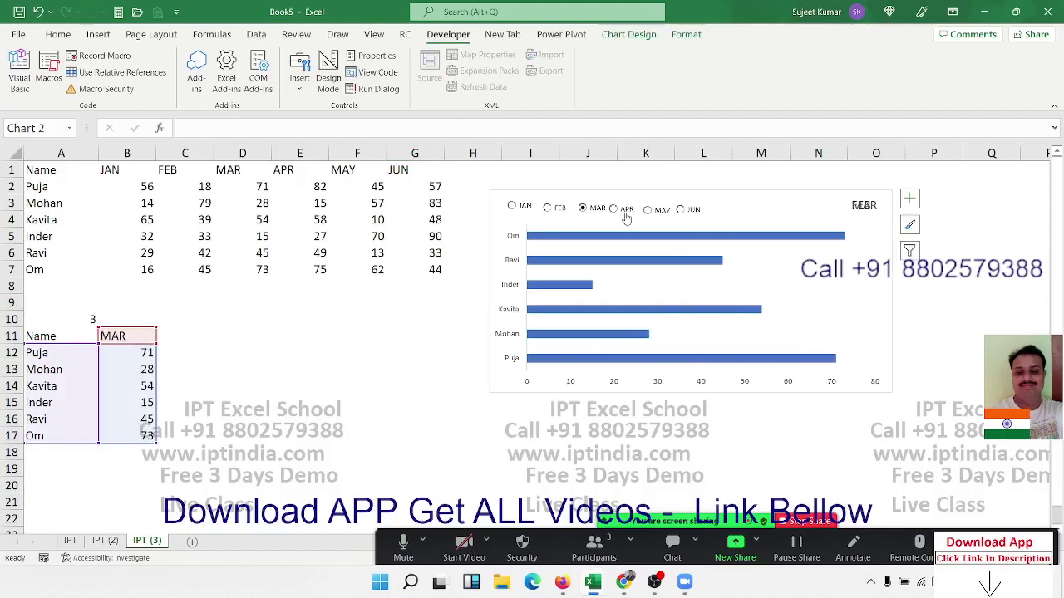
pyautogui.click(622, 210)
pyautogui.click(656, 210)
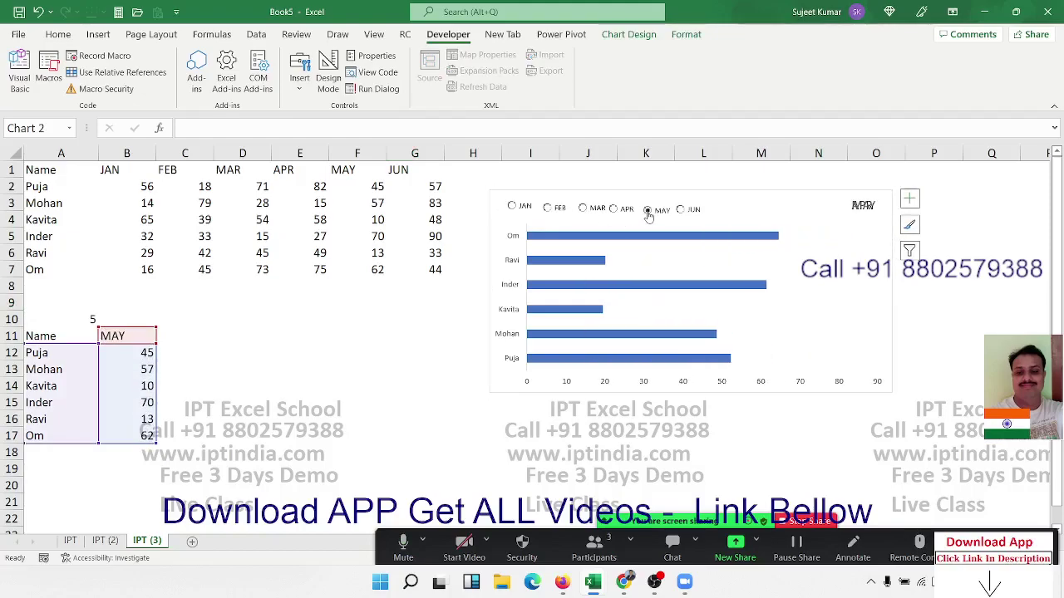
pyautogui.click(680, 209)
# Step: Step back through May, April, March and February to JAN, then deselect the chart
pyautogui.click(648, 212)
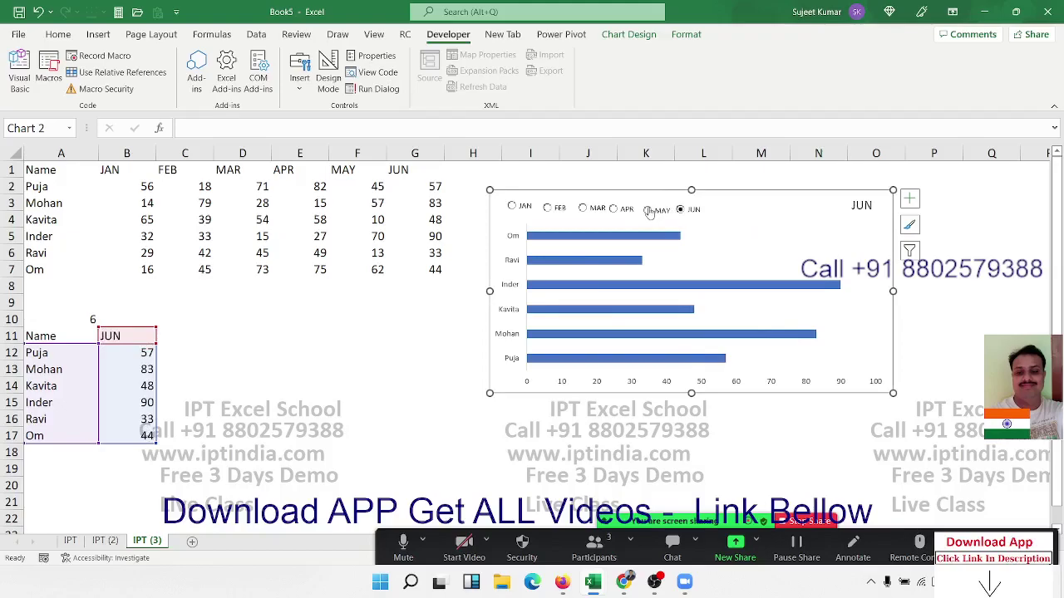
pyautogui.click(648, 211)
pyautogui.click(617, 210)
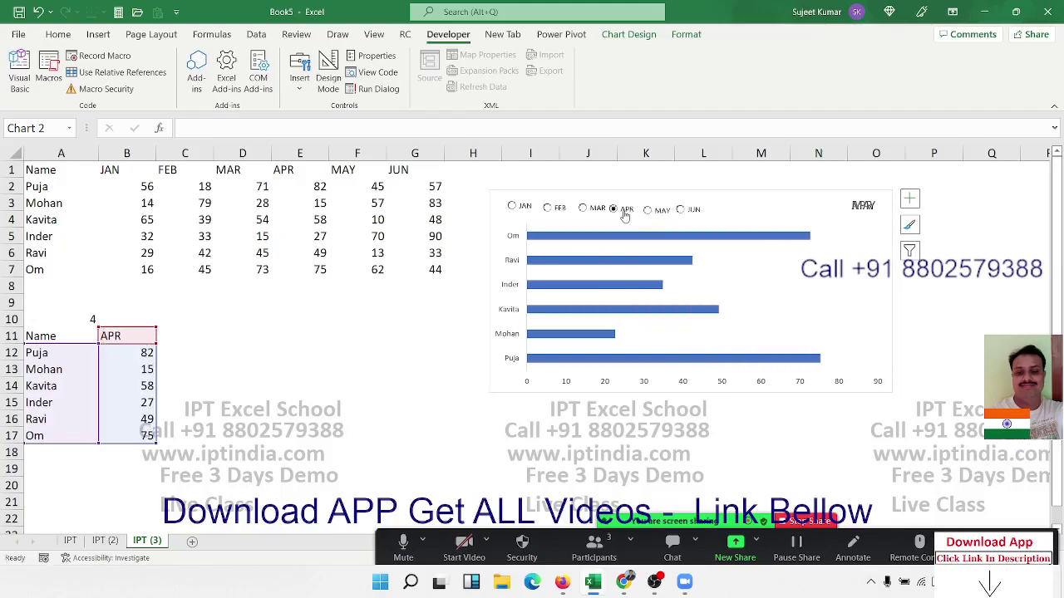
pyautogui.click(600, 210)
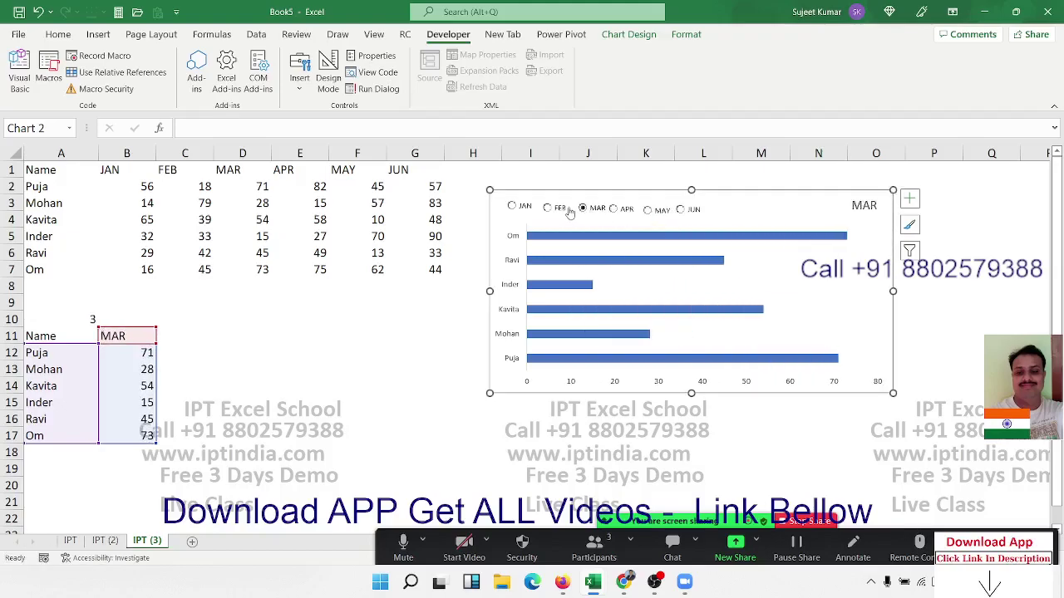
pyautogui.click(561, 209)
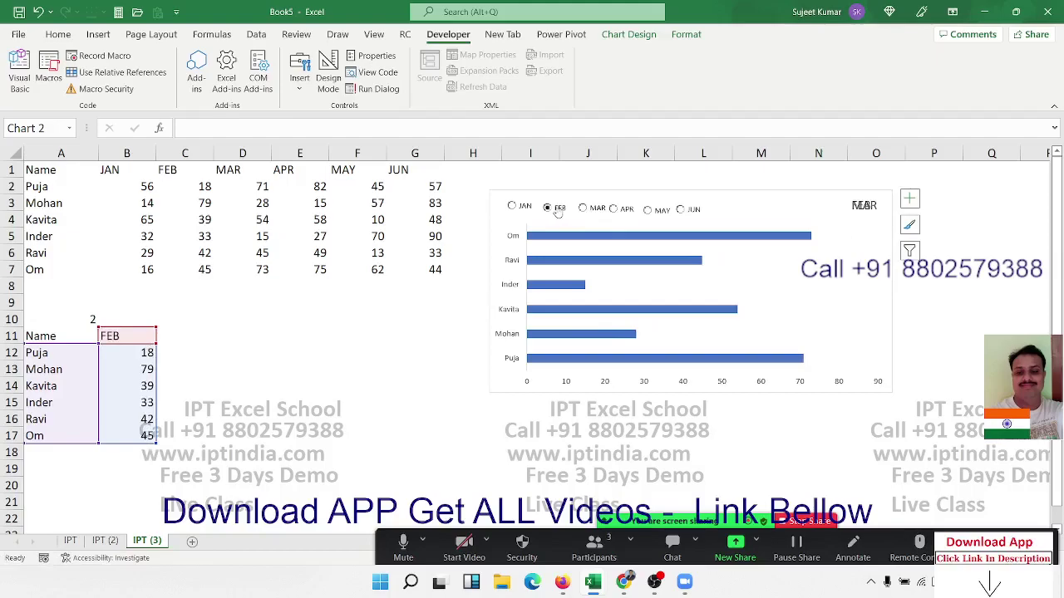
pyautogui.click(513, 208)
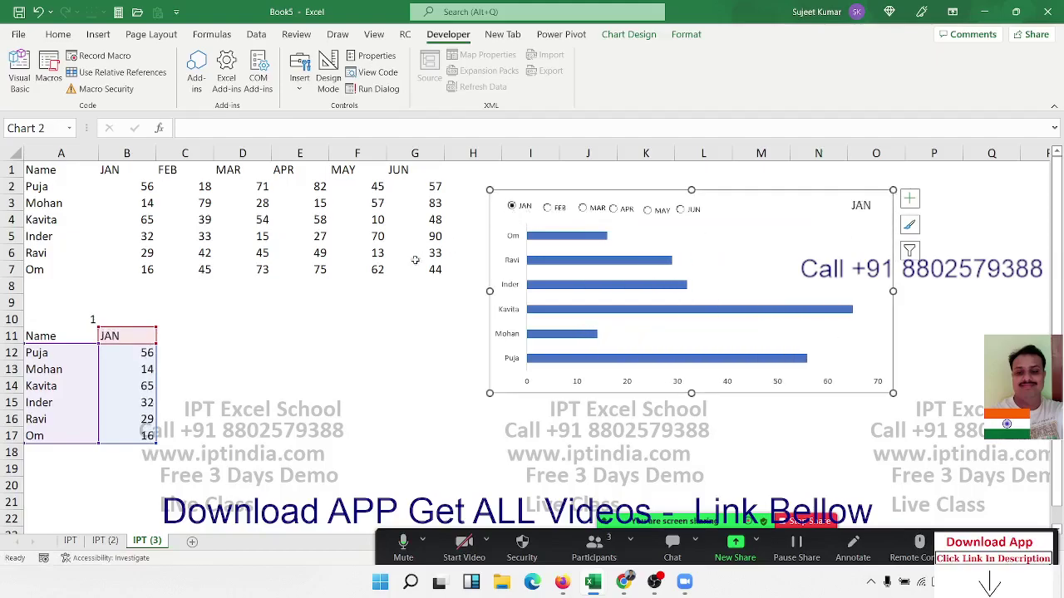
pyautogui.click(320, 237)
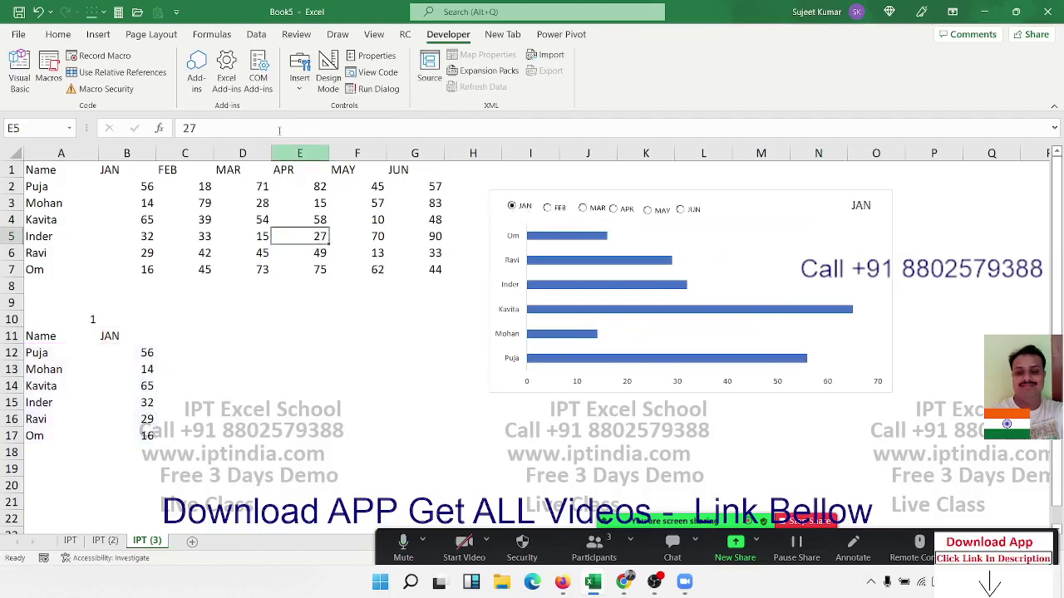
pyautogui.click(299, 68)
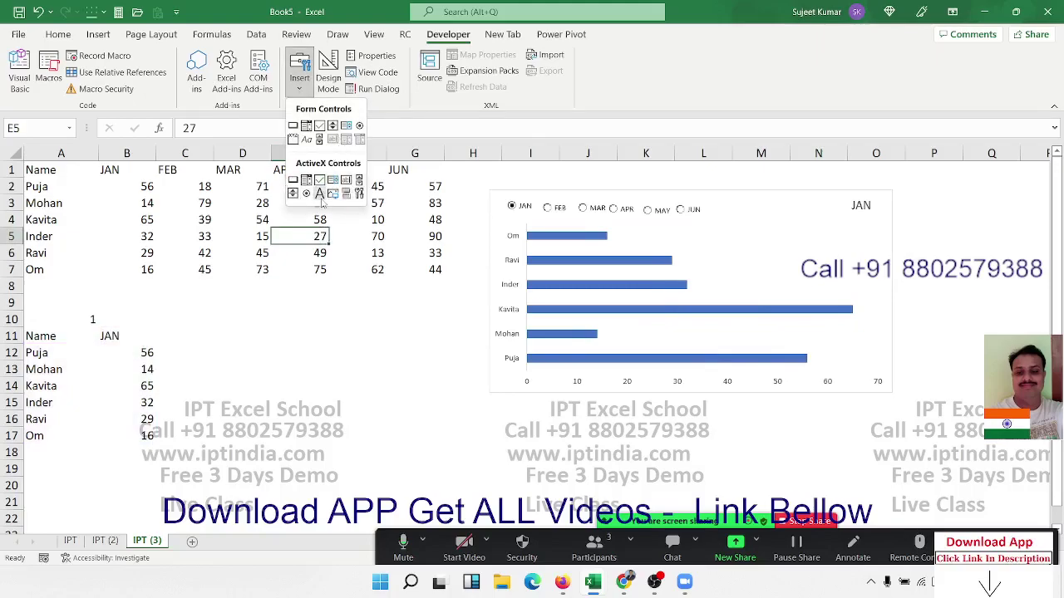
pyautogui.click(357, 248)
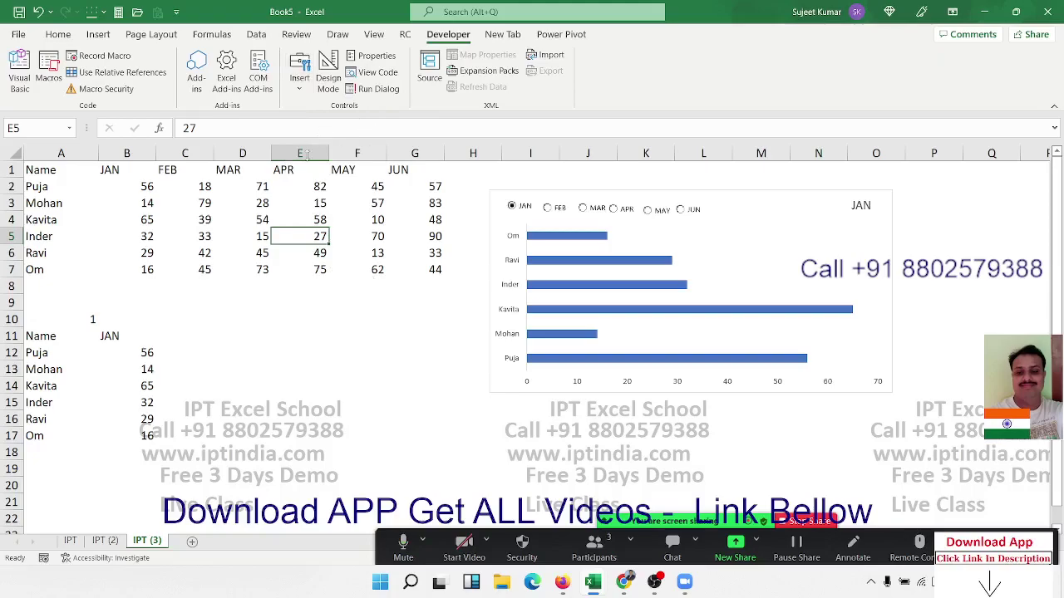
pyautogui.click(105, 541)
pyautogui.click(73, 541)
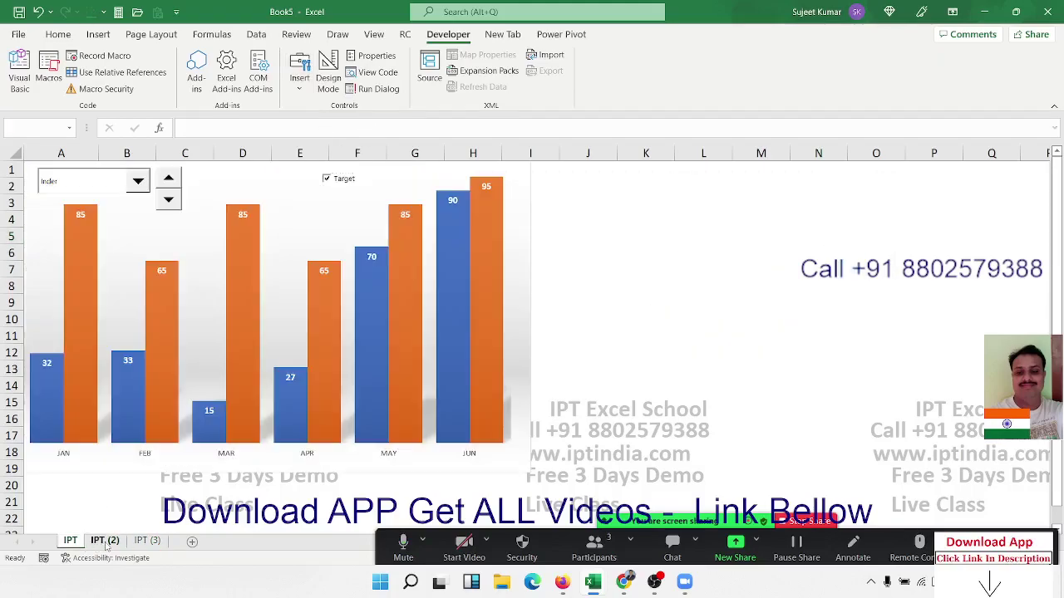
pyautogui.click(105, 542)
pyautogui.click(141, 541)
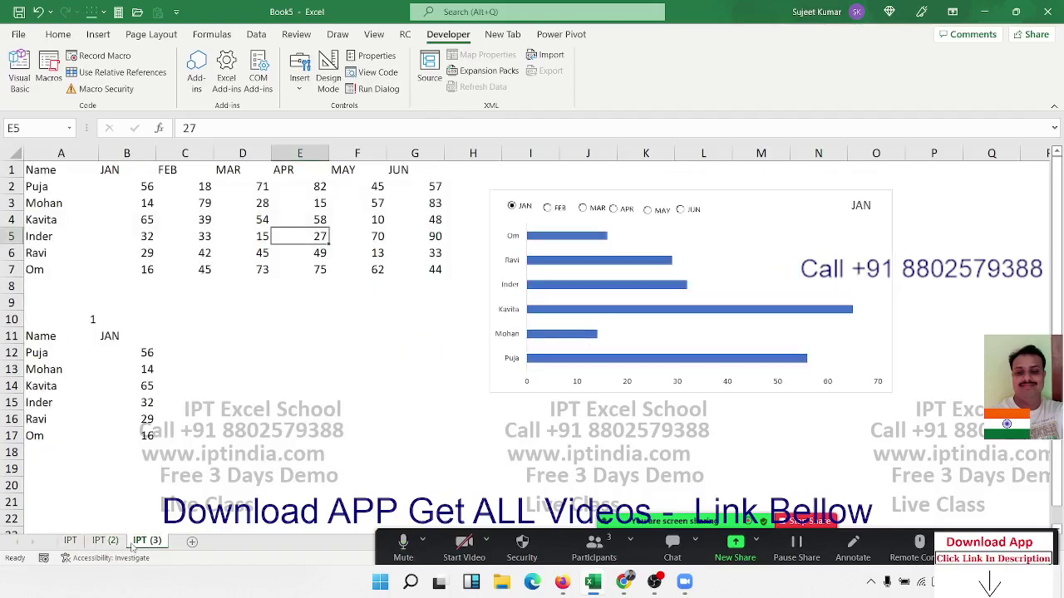
# Step: On the Insert ribbon, browse the Line, Hierarchy, Waterfall, Scatter, Combo and Statistic chart galleries without inserting one
pyautogui.click(98, 34)
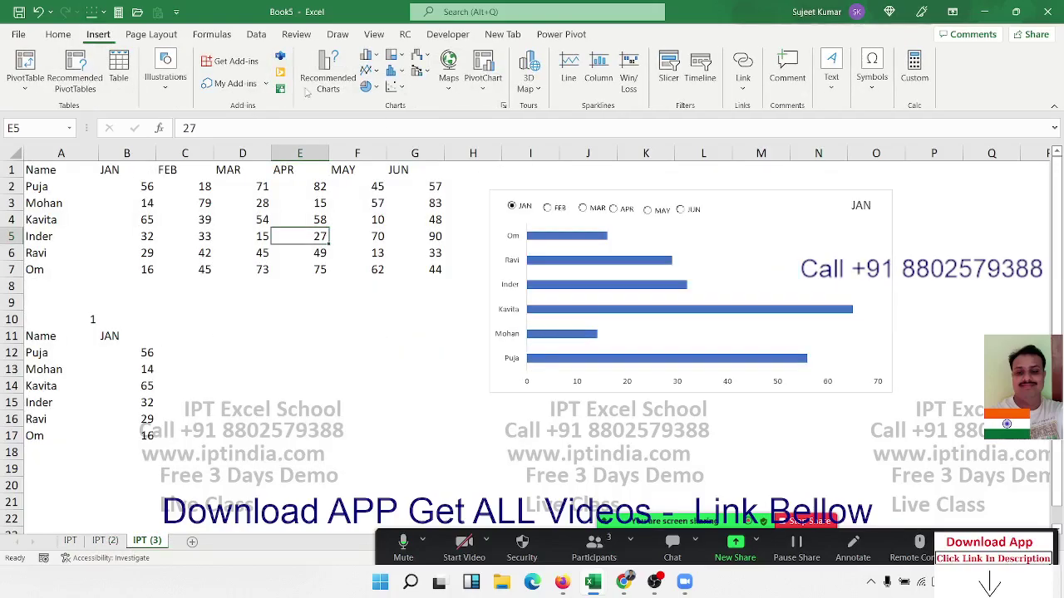
pyautogui.click(376, 73)
pyautogui.click(397, 60)
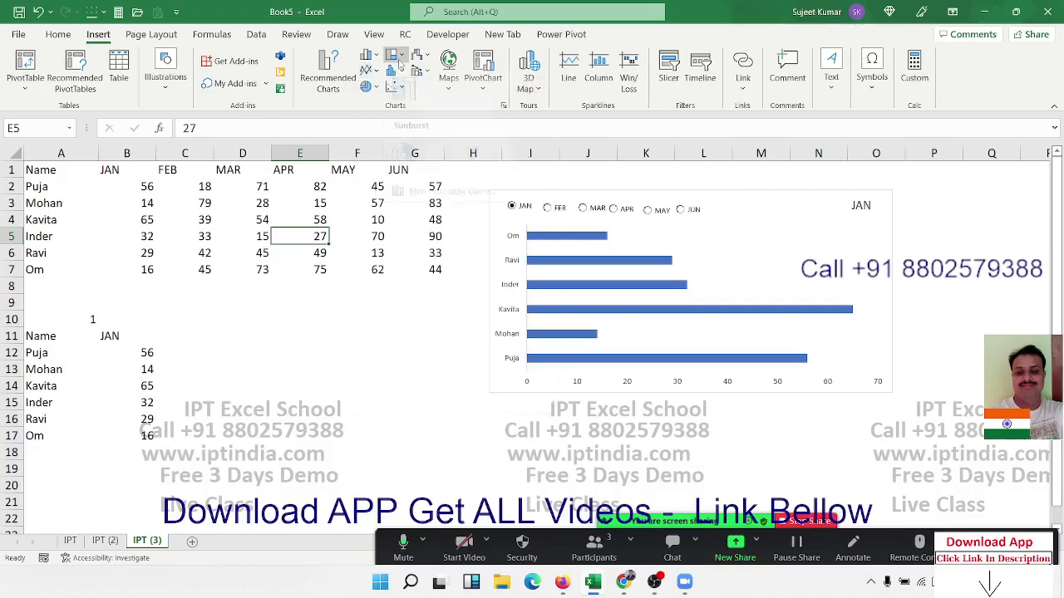
pyautogui.click(399, 57)
pyautogui.click(423, 60)
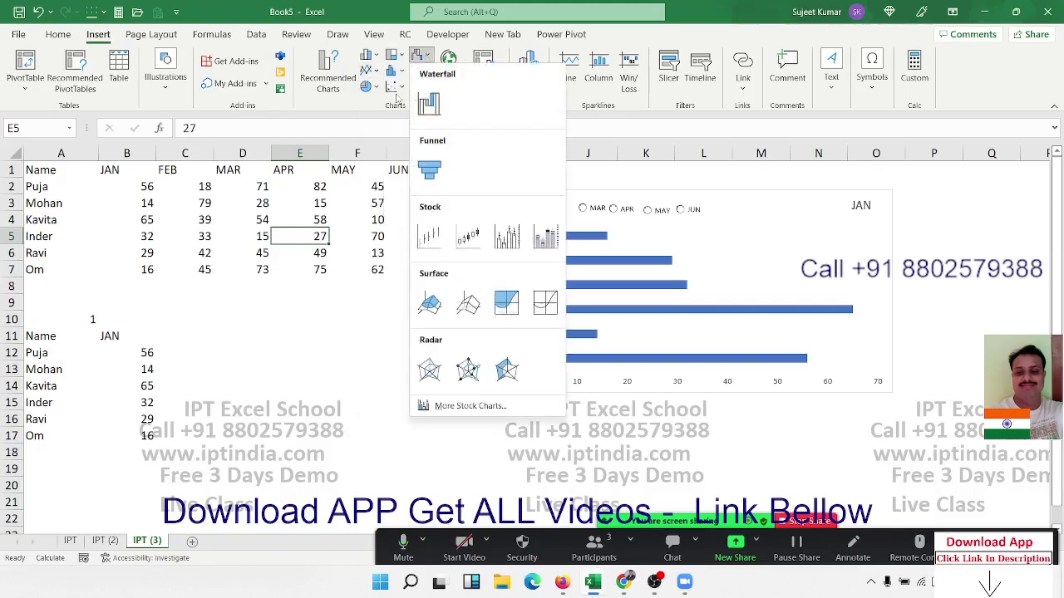
pyautogui.click(397, 87)
pyautogui.click(422, 76)
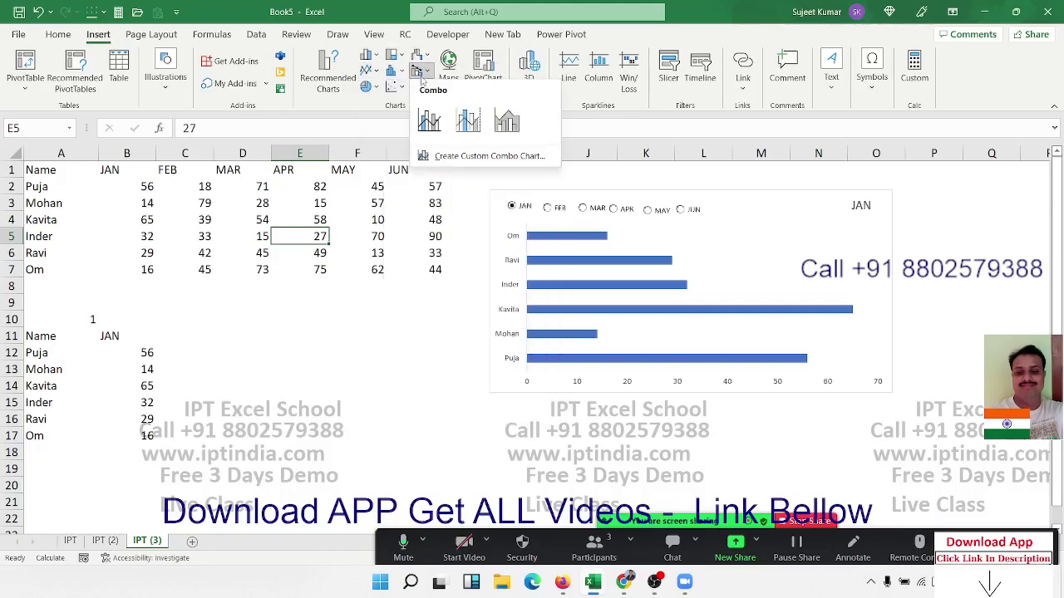
pyautogui.click(400, 77)
pyautogui.click(399, 79)
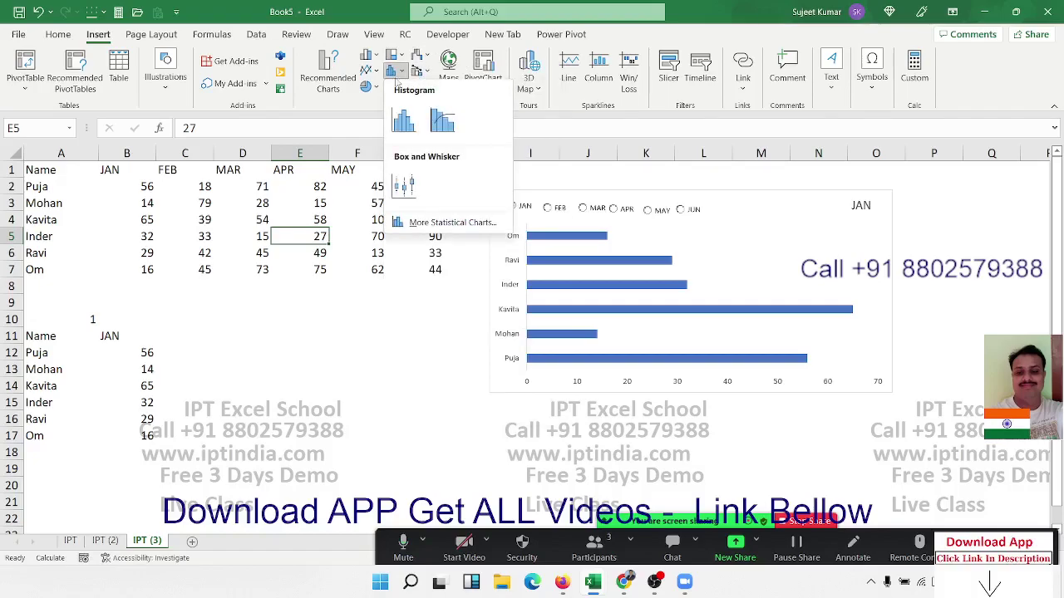
pyautogui.click(396, 81)
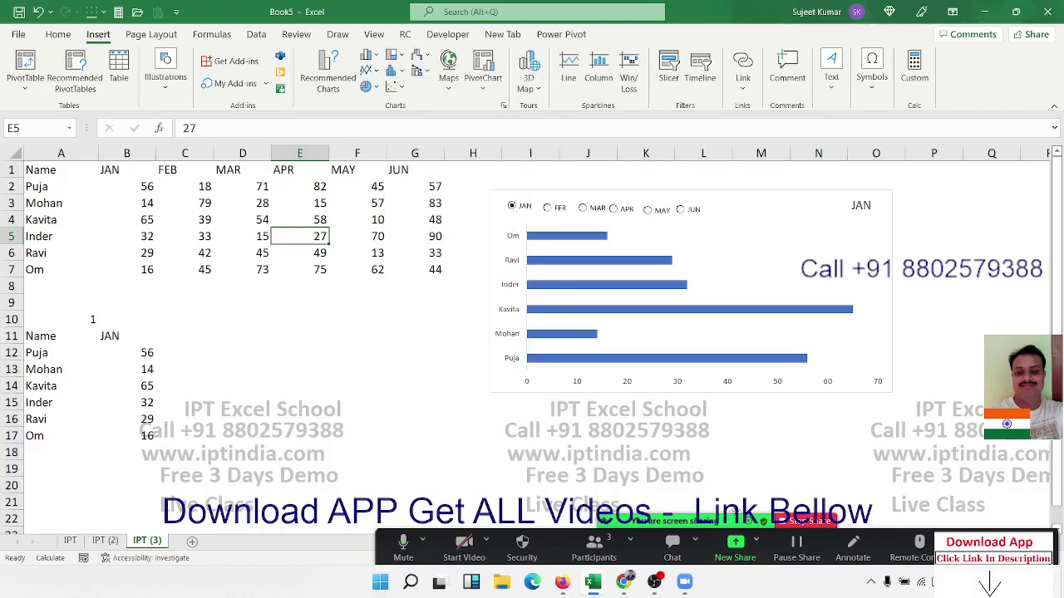